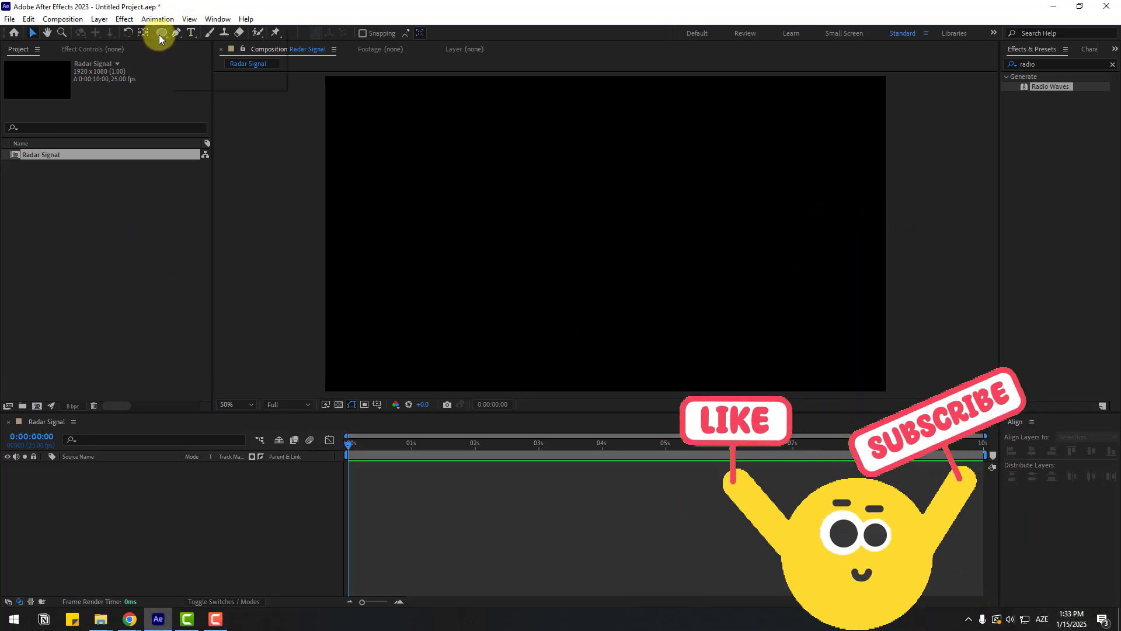
- Draw a circle about 286 px across in the upper middle of the composition with the Ellipse tool
drag(159, 33, 224, 60)
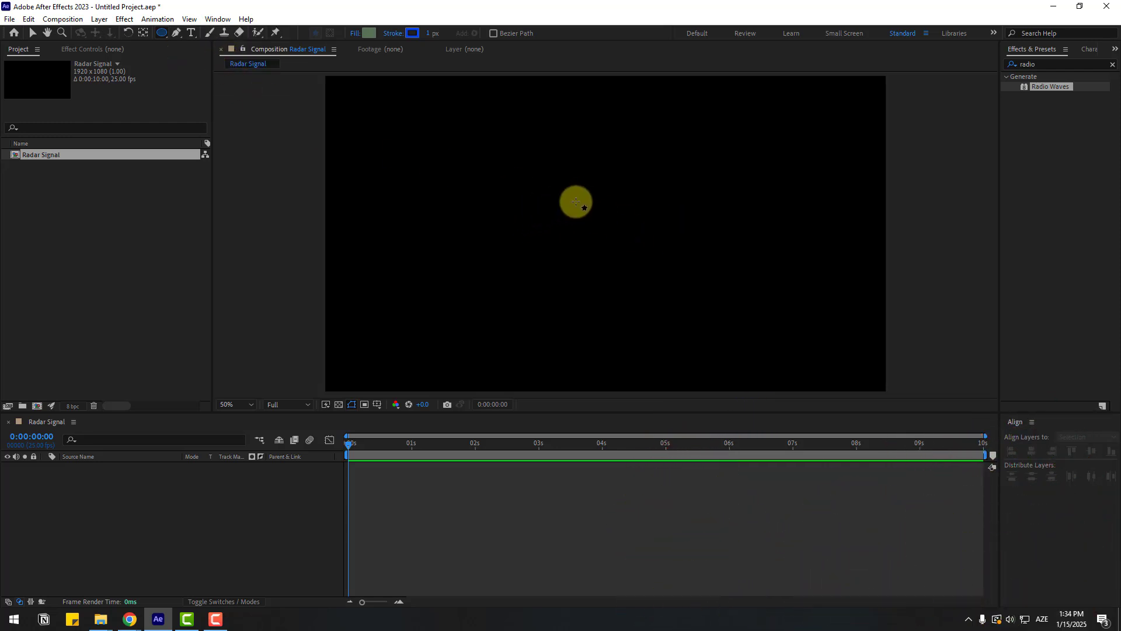
mouse_move(505, 148)
mouse_down()
mouse_move(601, 272)
mouse_move(597, 284)
mouse_move(590, 232)
mouse_up()
click(33, 33)
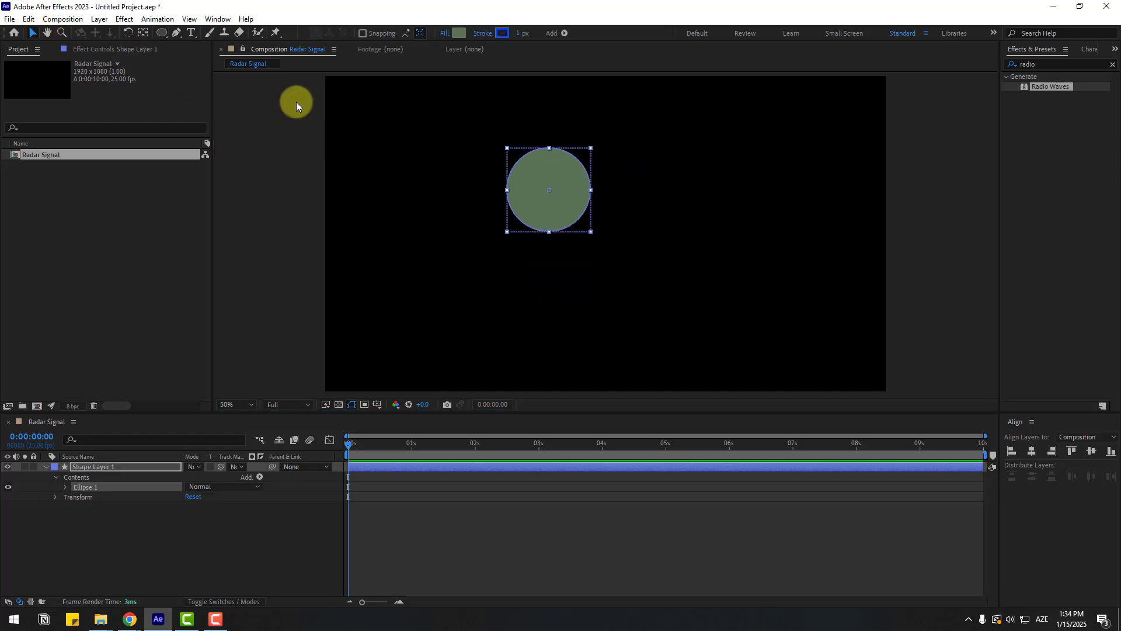
- Set the circle shape's fill to None
click(444, 35)
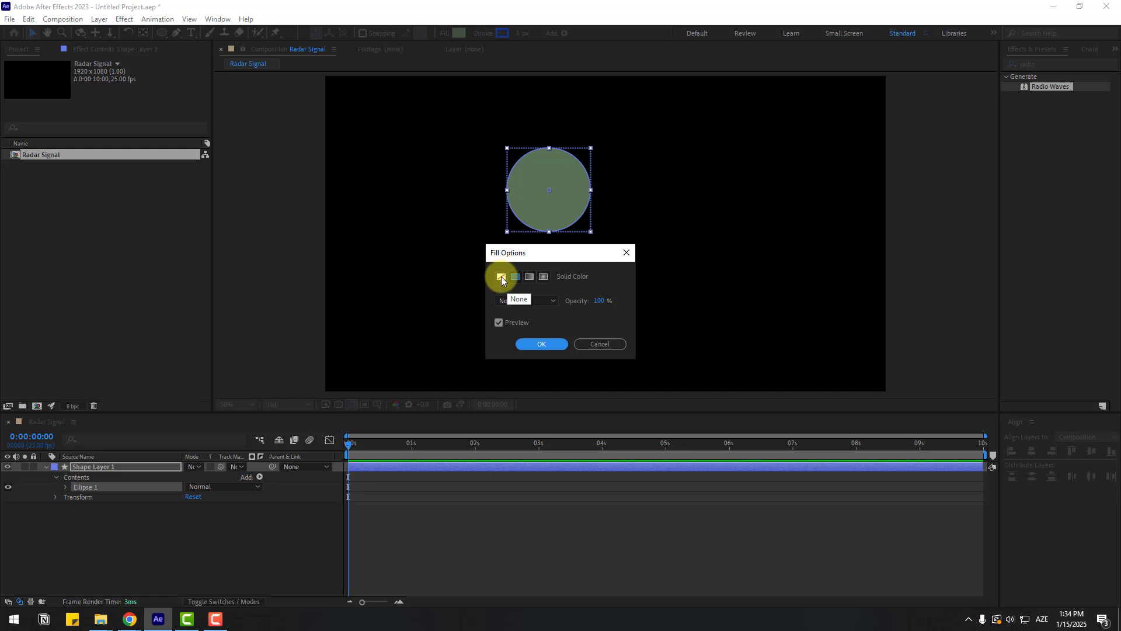
click(501, 279)
click(542, 344)
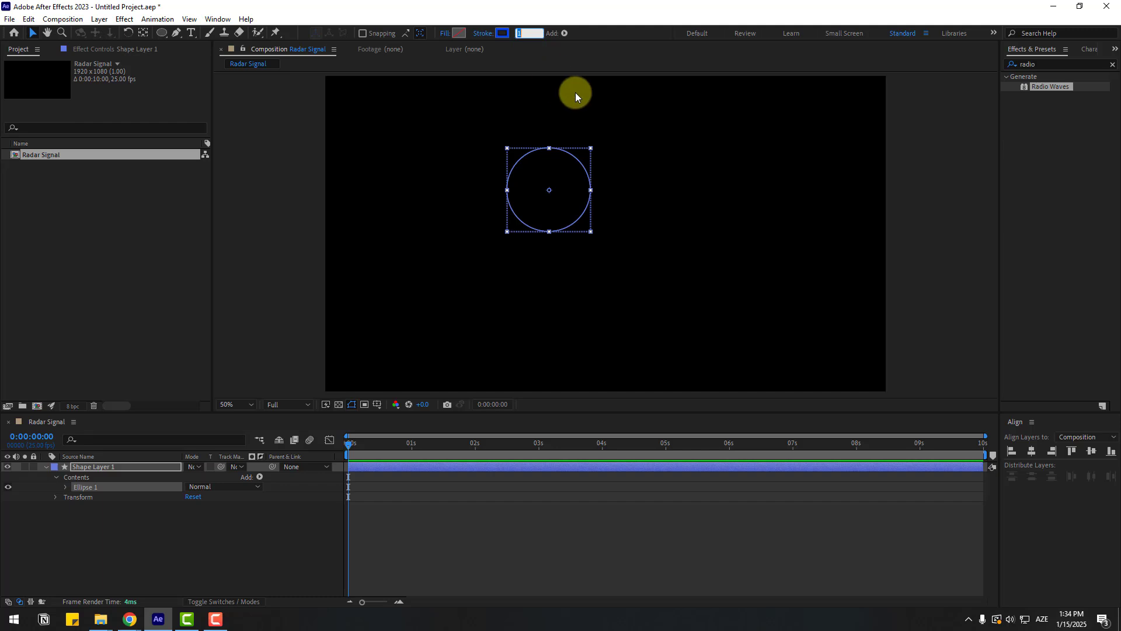
- Reselect the circle and change its stroke colour to bright green
click(277, 544)
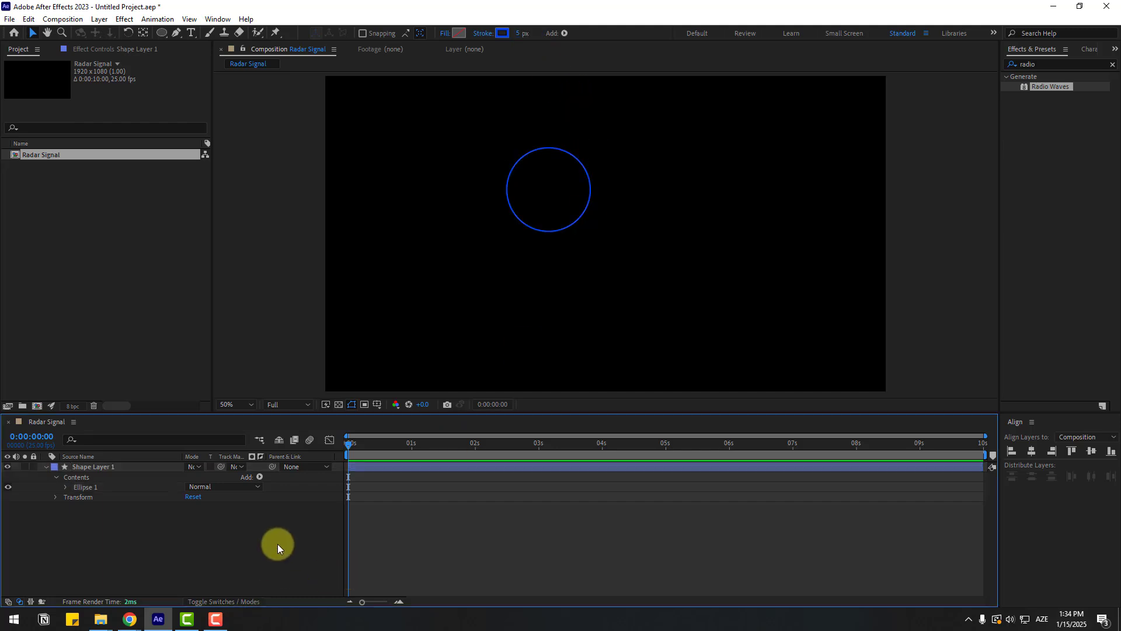
click(525, 199)
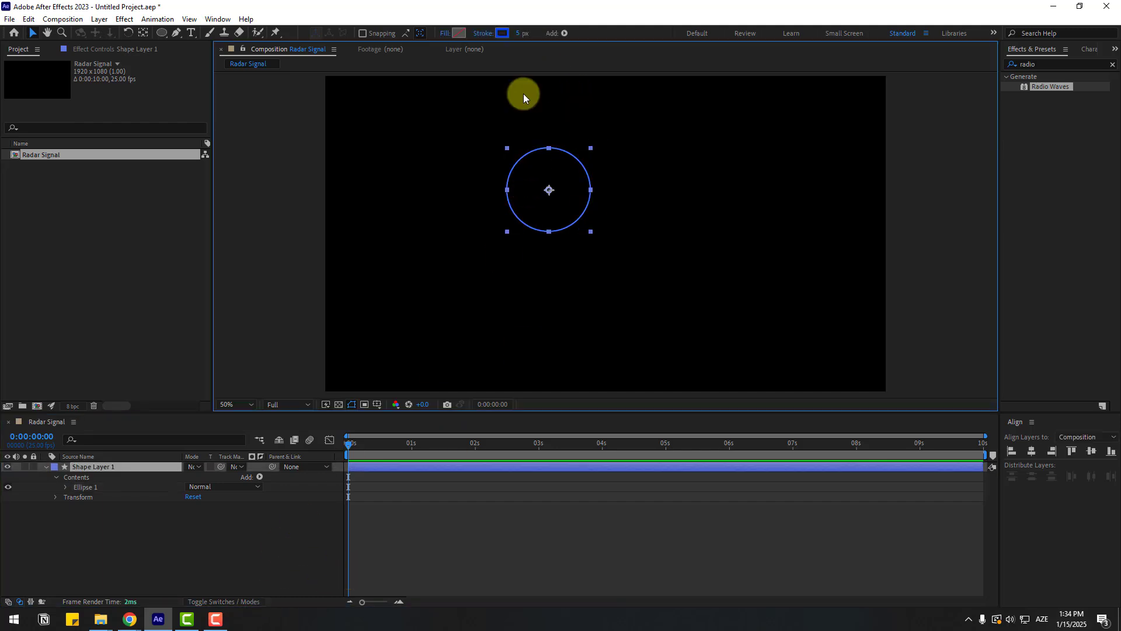
click(503, 34)
click(425, 469)
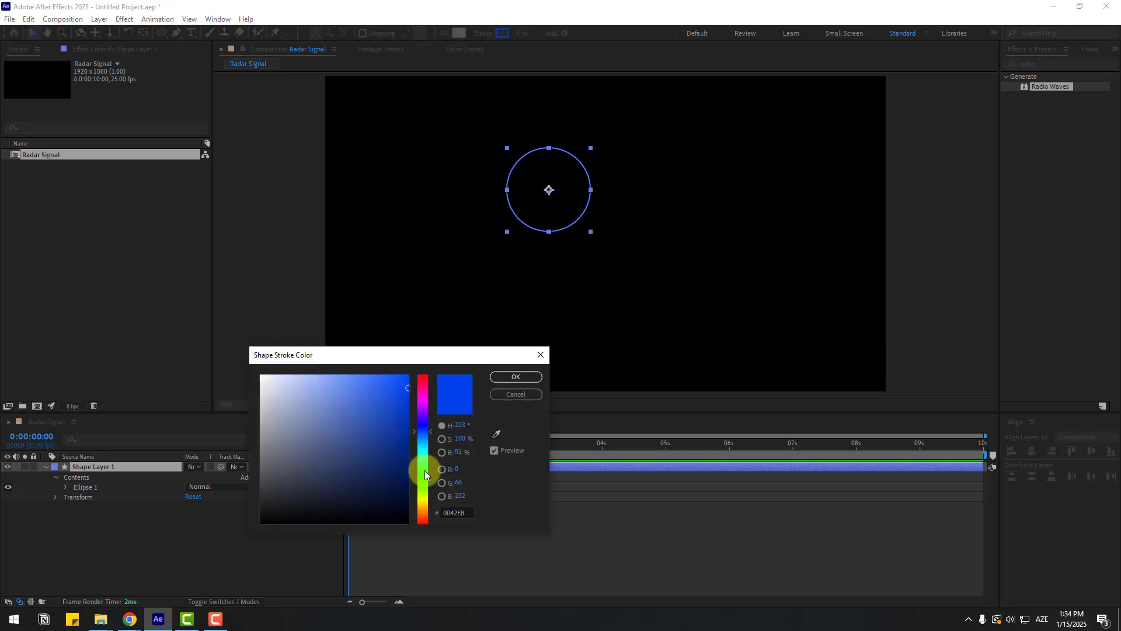
drag(387, 401, 407, 376)
click(514, 376)
click(211, 531)
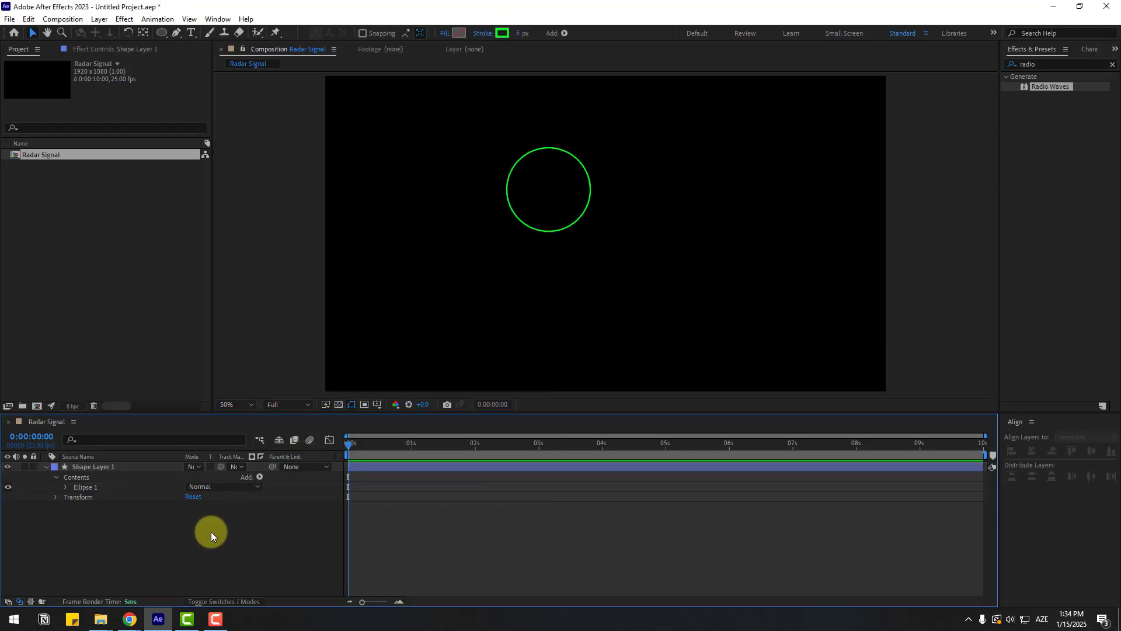
- Rename the shape layer as "radio wave"
click(81, 466)
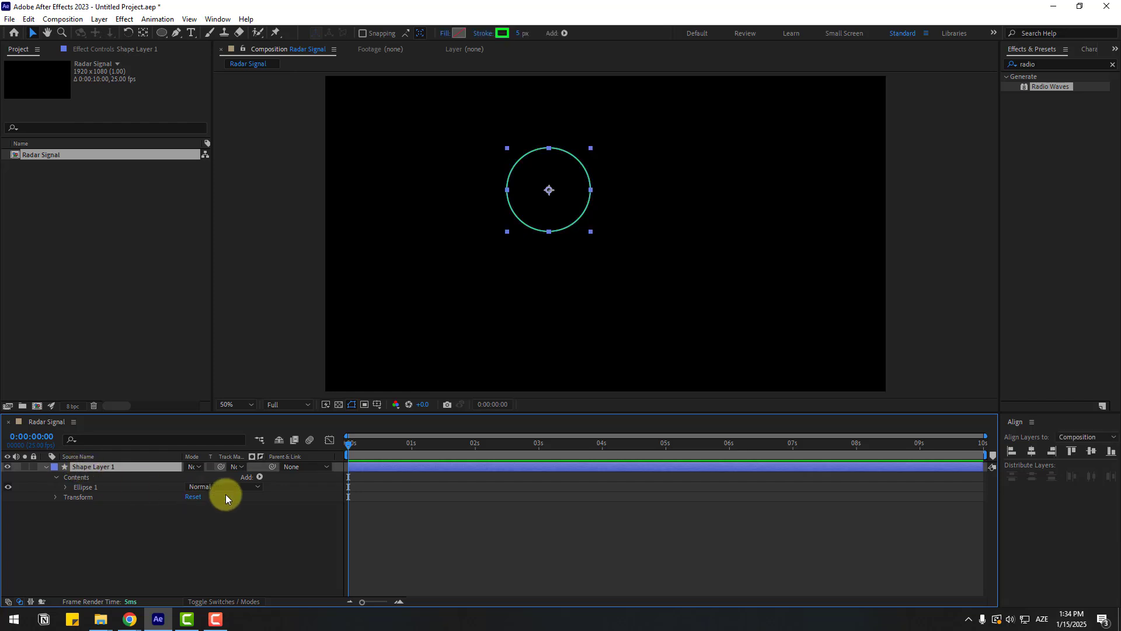
key(Return)
key(alt+shift)
text(radio wave)
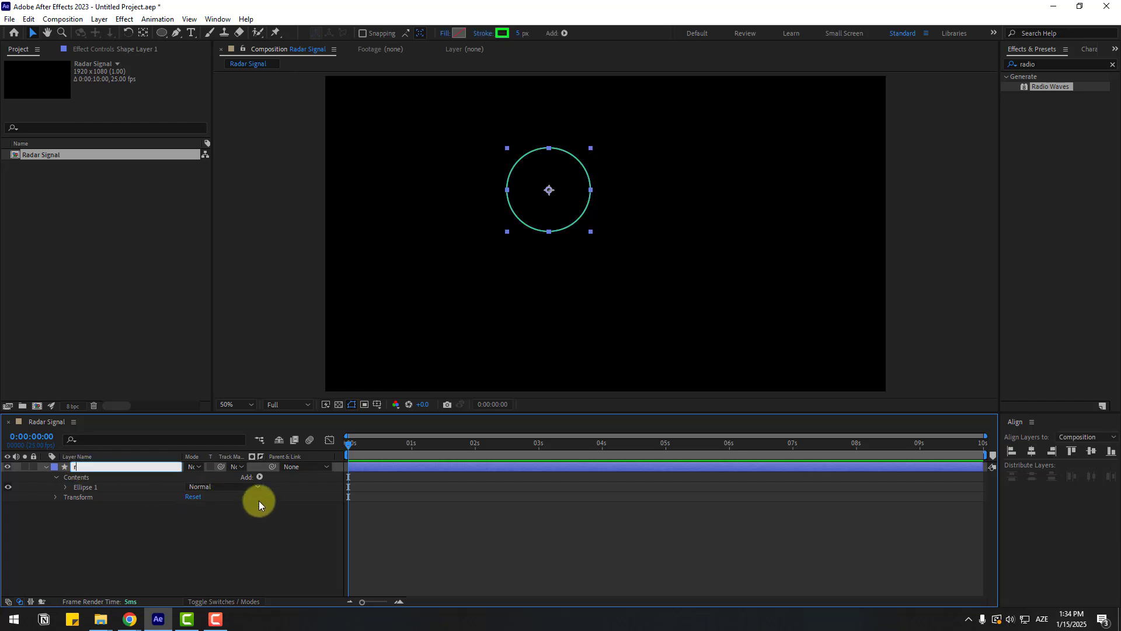
key(Return)
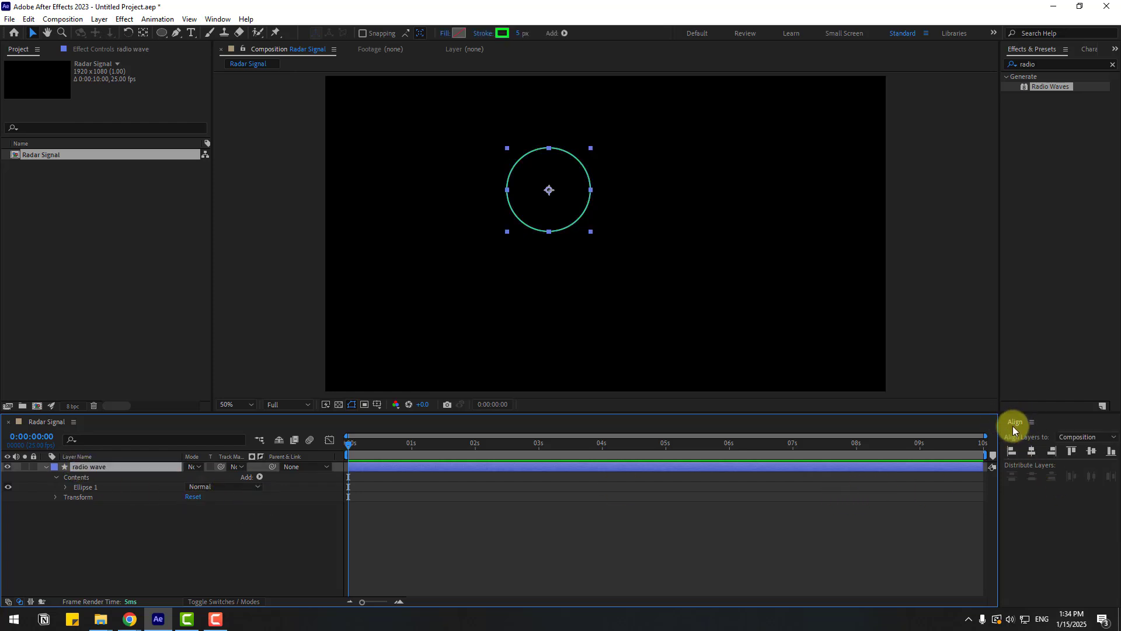
- Center the circle in the composition horizontally and vertically using the Align panel
click(218, 18)
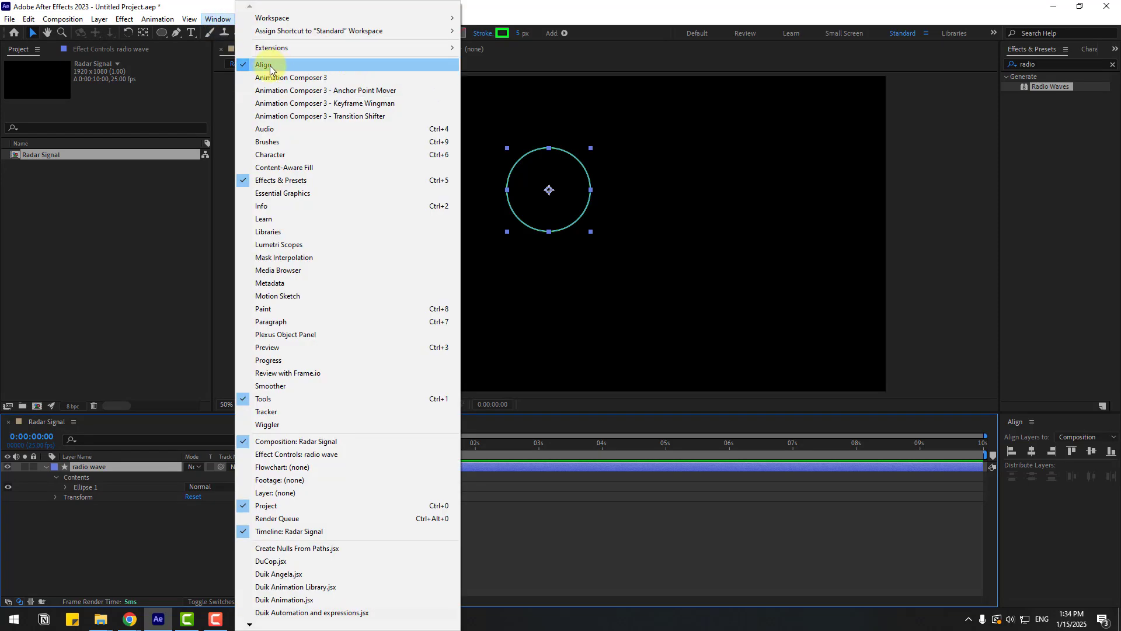
click(1035, 455)
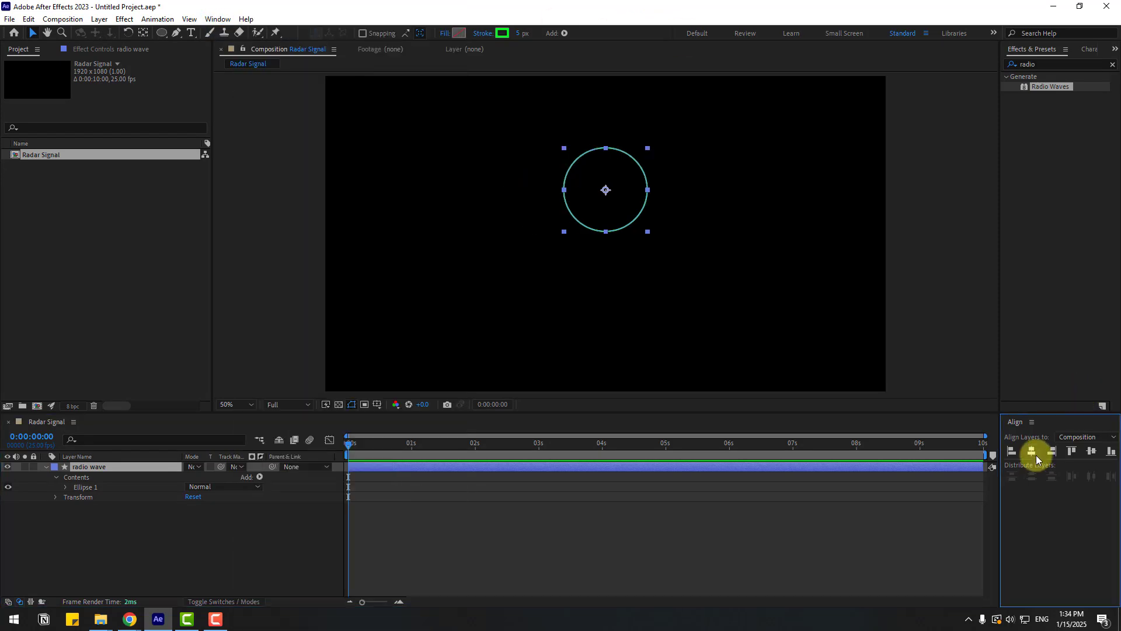
click(1091, 451)
click(45, 465)
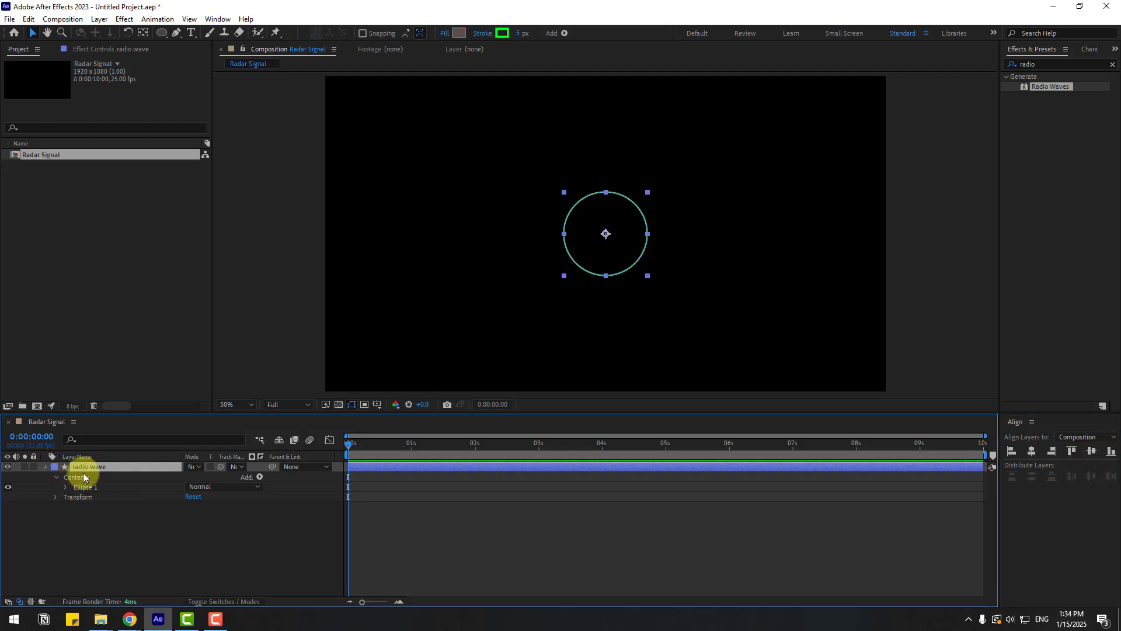
- Apply the Radio Waves effect from the effects search to the radio wave layer
click(1037, 64)
double_click(1027, 65)
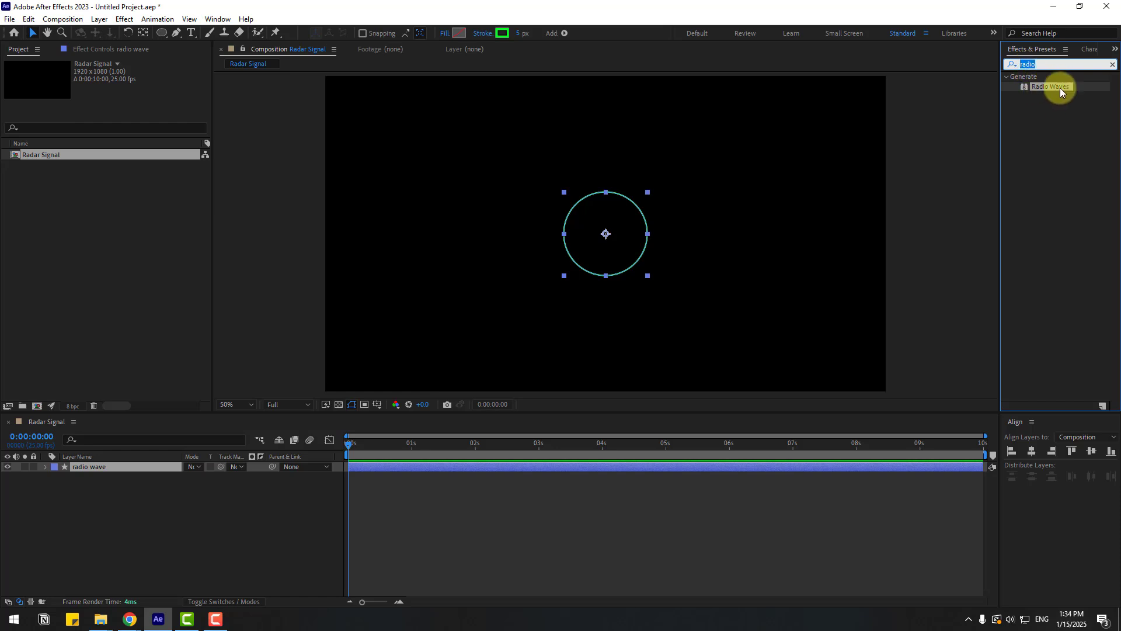
drag(1062, 118, 624, 221)
click(278, 517)
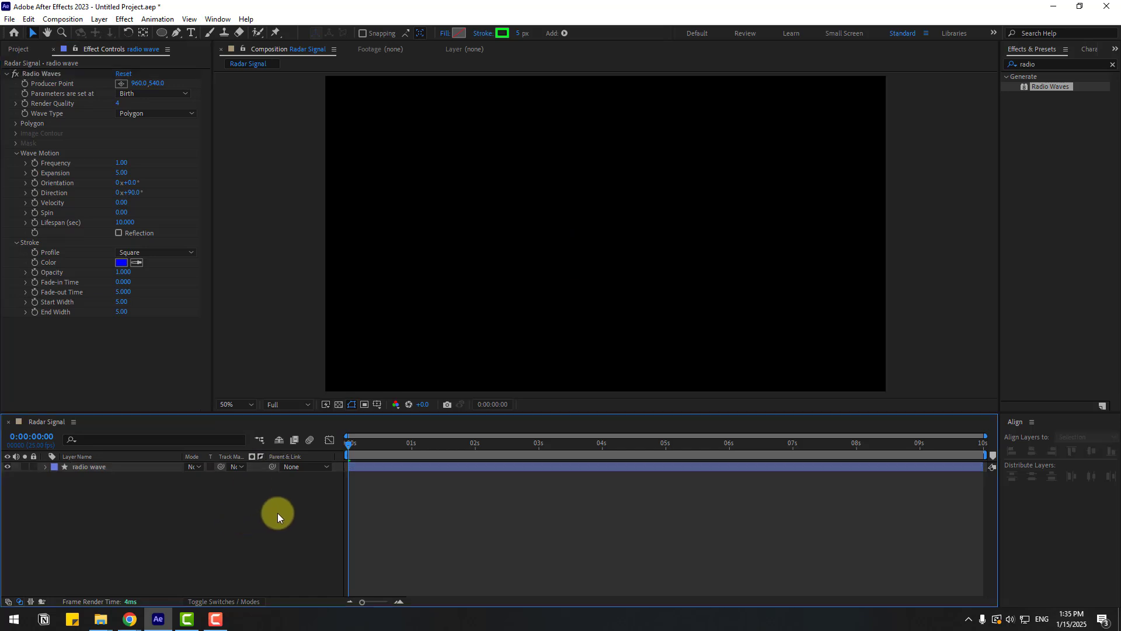
- Preview the waves and set the Radio Waves lifespan to 3 seconds
key(space)
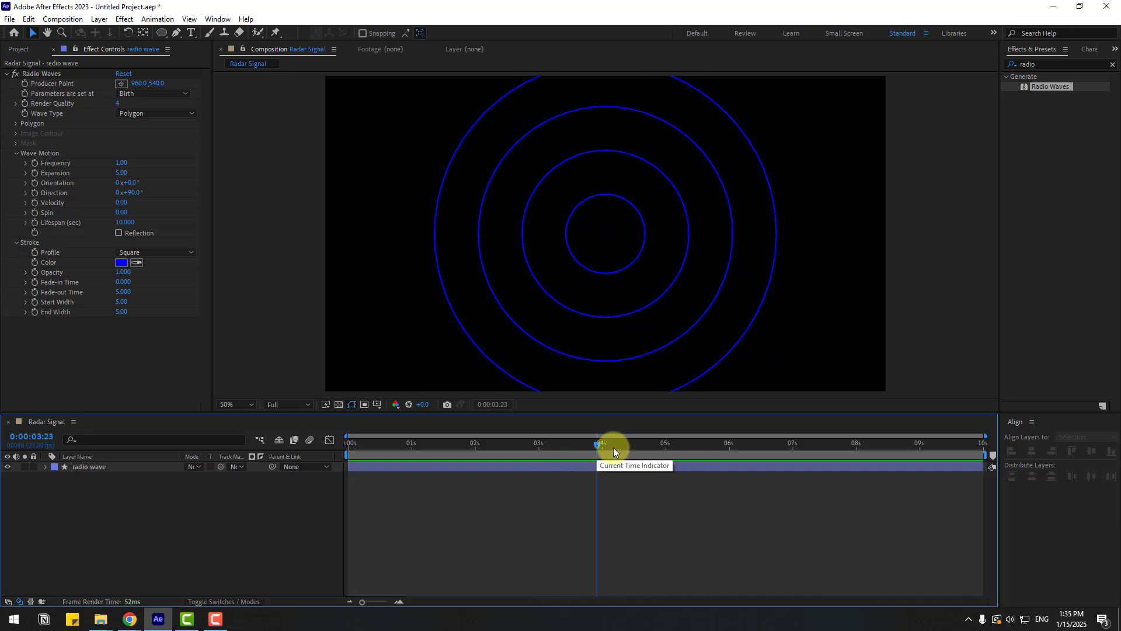
mouse_move(619, 446)
mouse_down()
mouse_move(794, 447)
mouse_move(627, 461)
mouse_up()
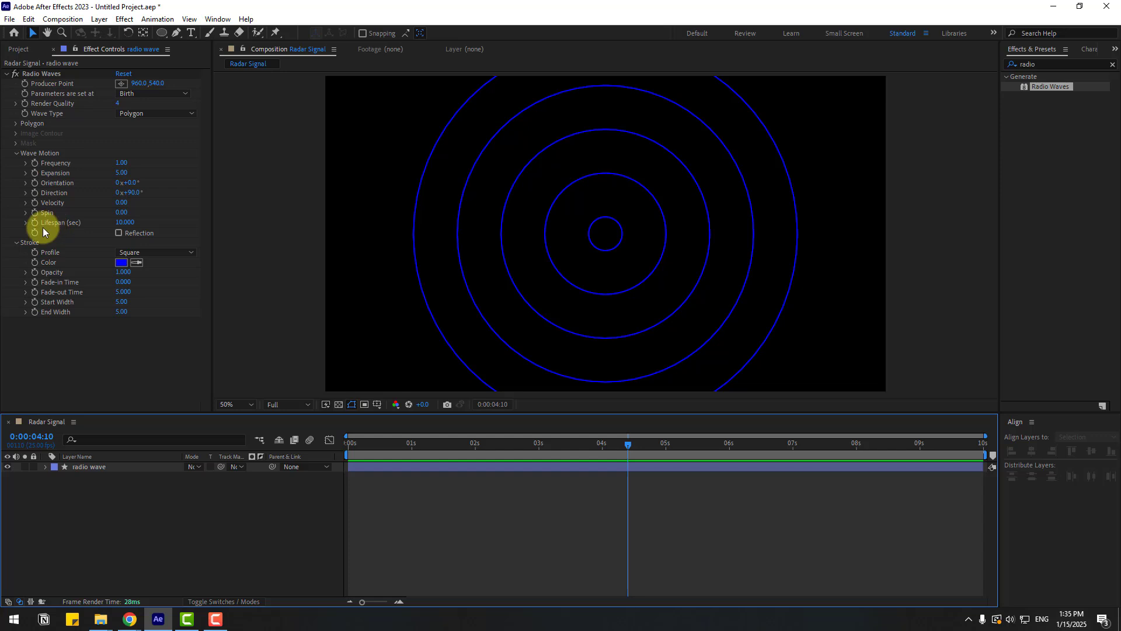
drag(117, 223, 94, 223)
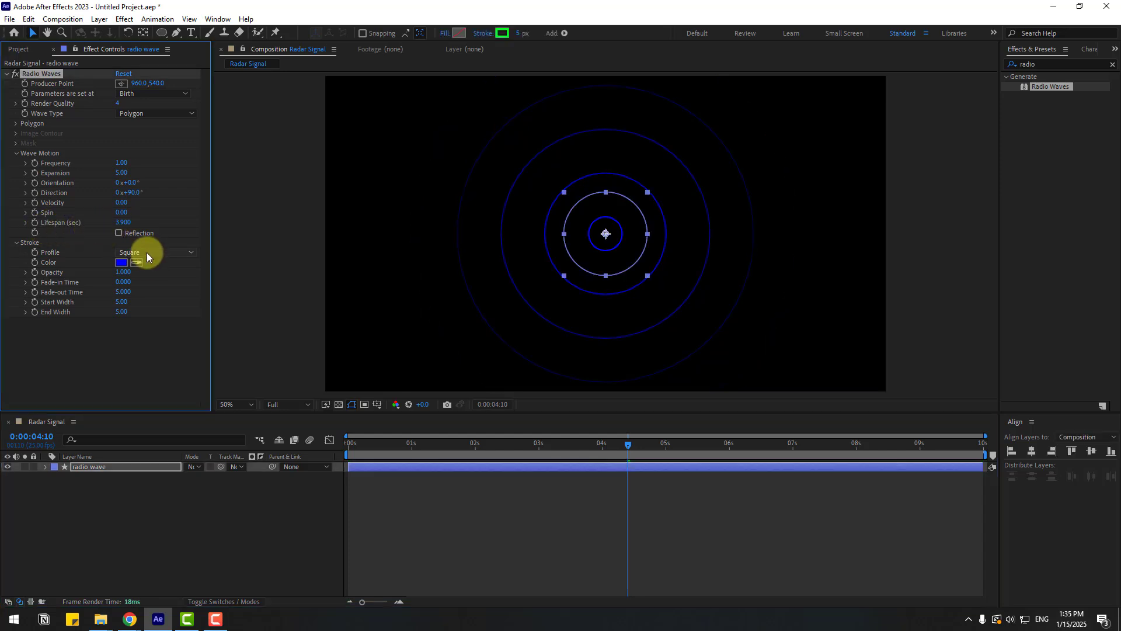
click(122, 223)
text(3)
key(Return)
click(508, 532)
key(space)
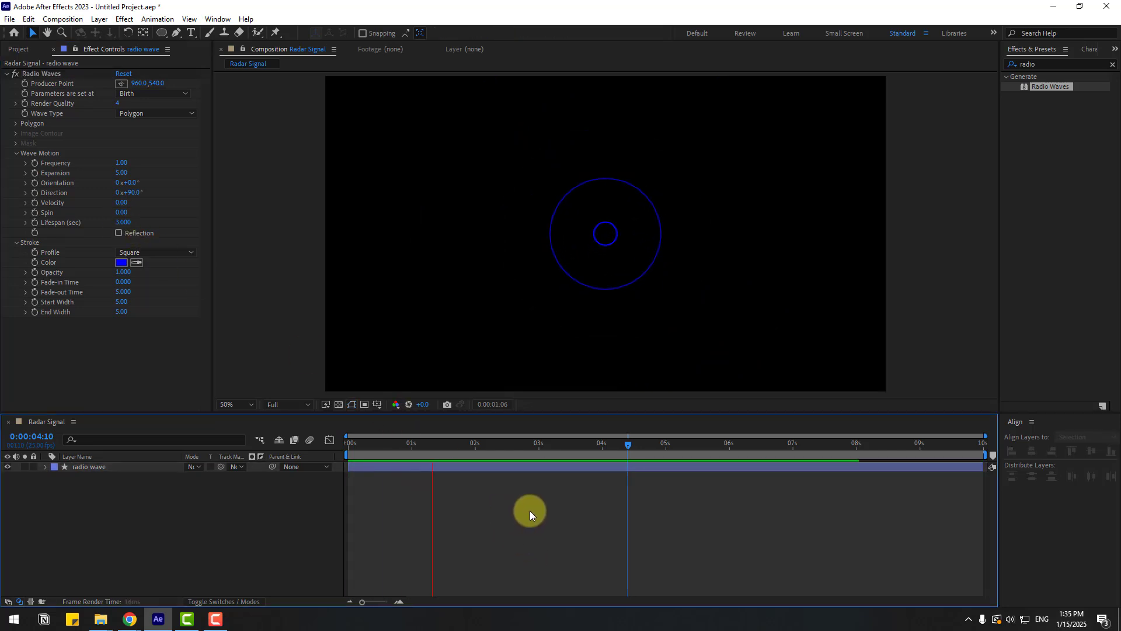
- Change the Radio Waves stroke colour to green and preview the animation
click(579, 448)
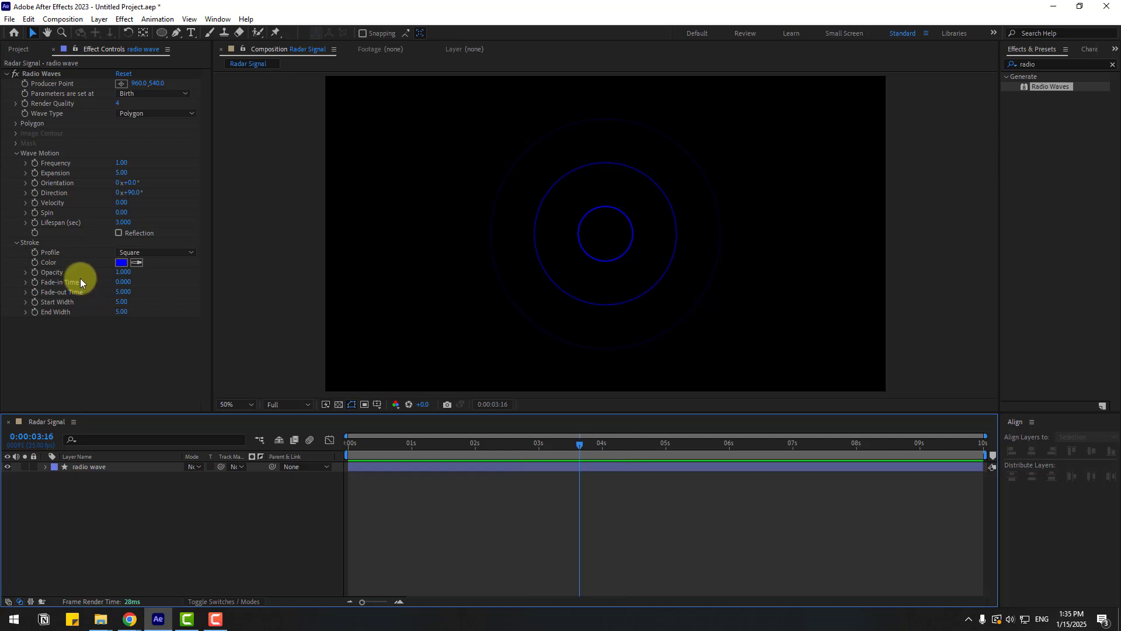
click(121, 262)
click(425, 471)
mouse_move(388, 397)
mouse_down()
mouse_move(380, 388)
mouse_move(553, 355)
mouse_up()
click(528, 381)
key(space)
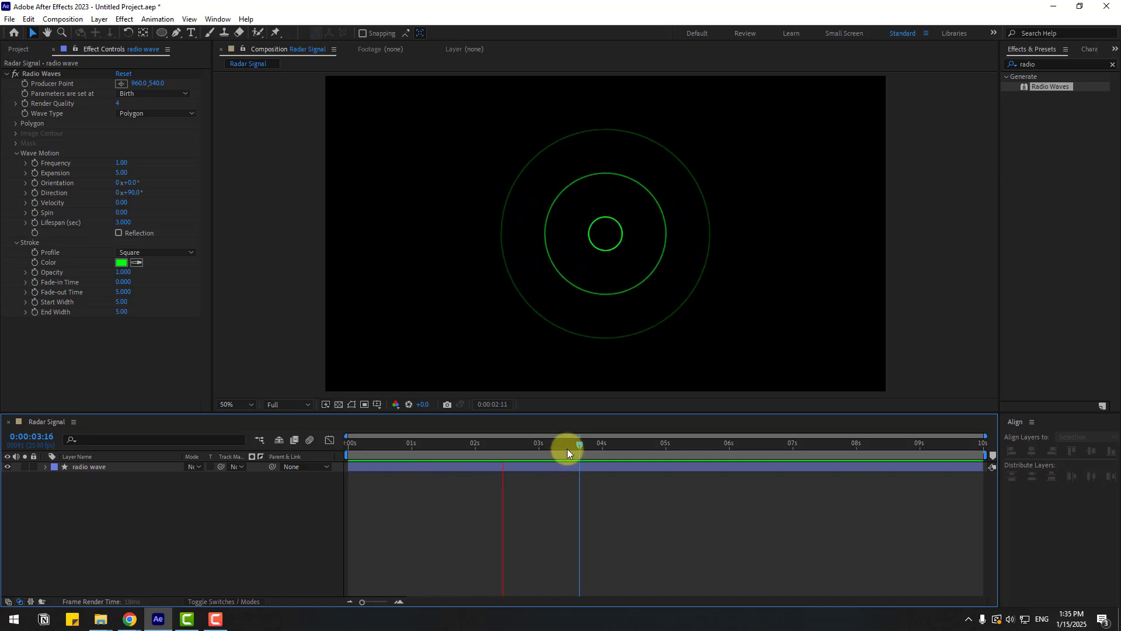
- Set the Radio Waves expansion to 3
key(space)
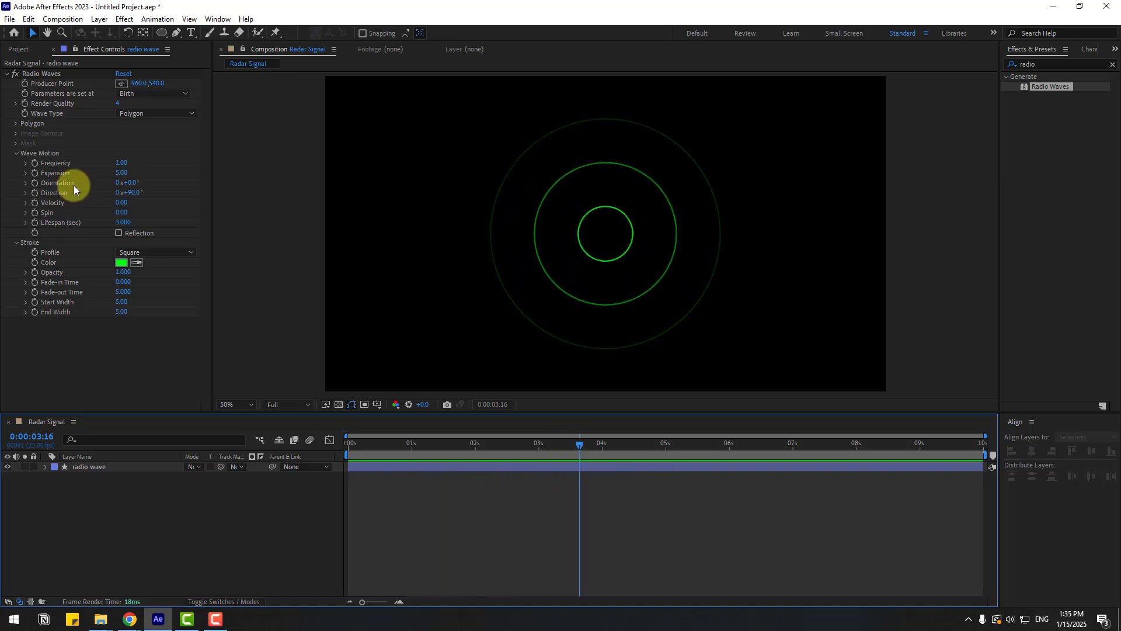
click(123, 175)
text(3)
key(Return)
key(space)
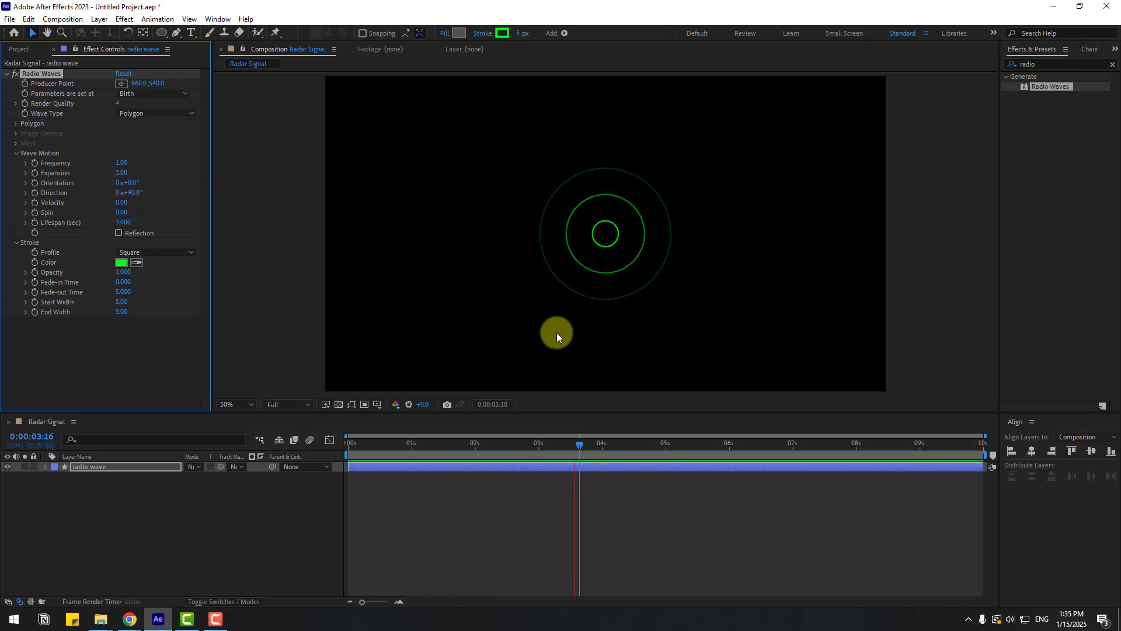
- Set the Radio Waves expansion to 4
key(space)
click(121, 173)
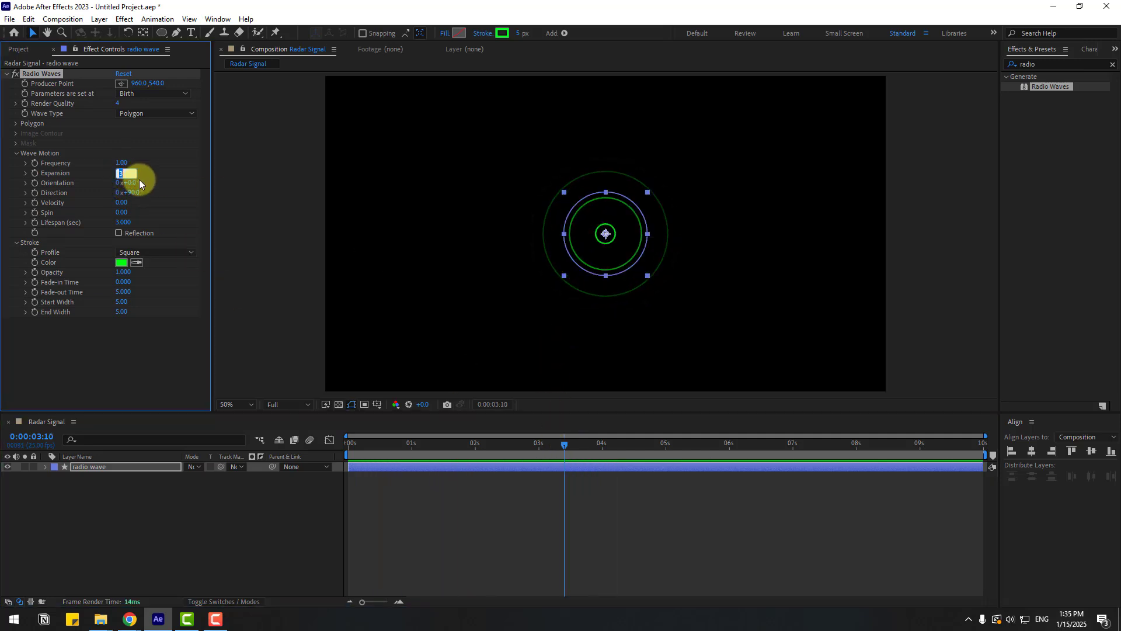
text(4)
key(Return)
key(space)
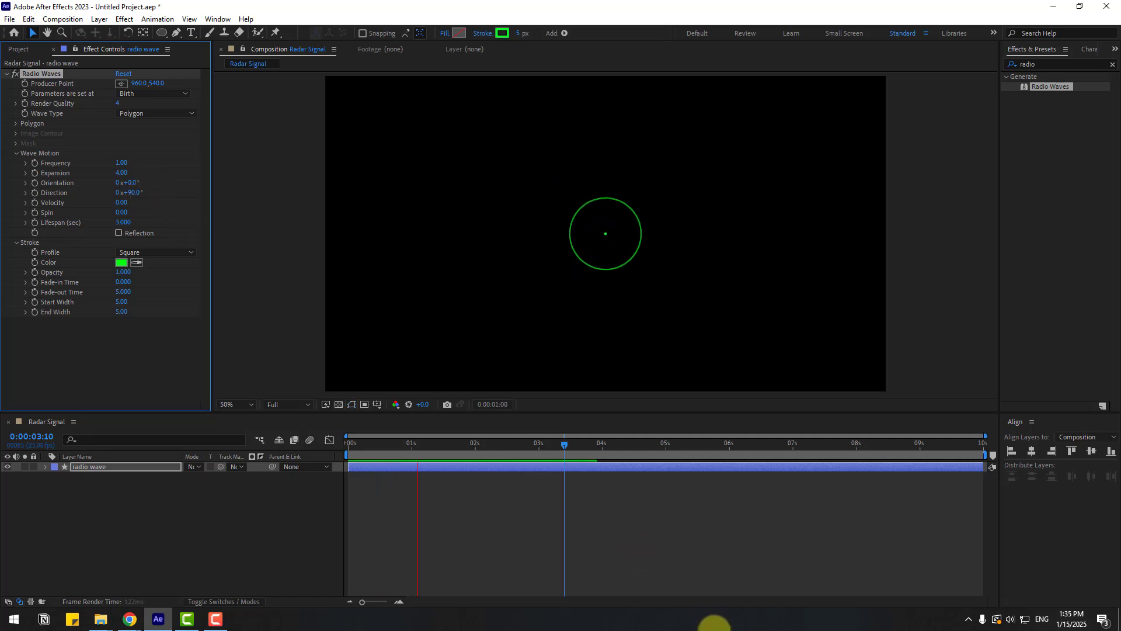
- Duplicate the radio wave layer and rename the copy "last-circle"
click(707, 573)
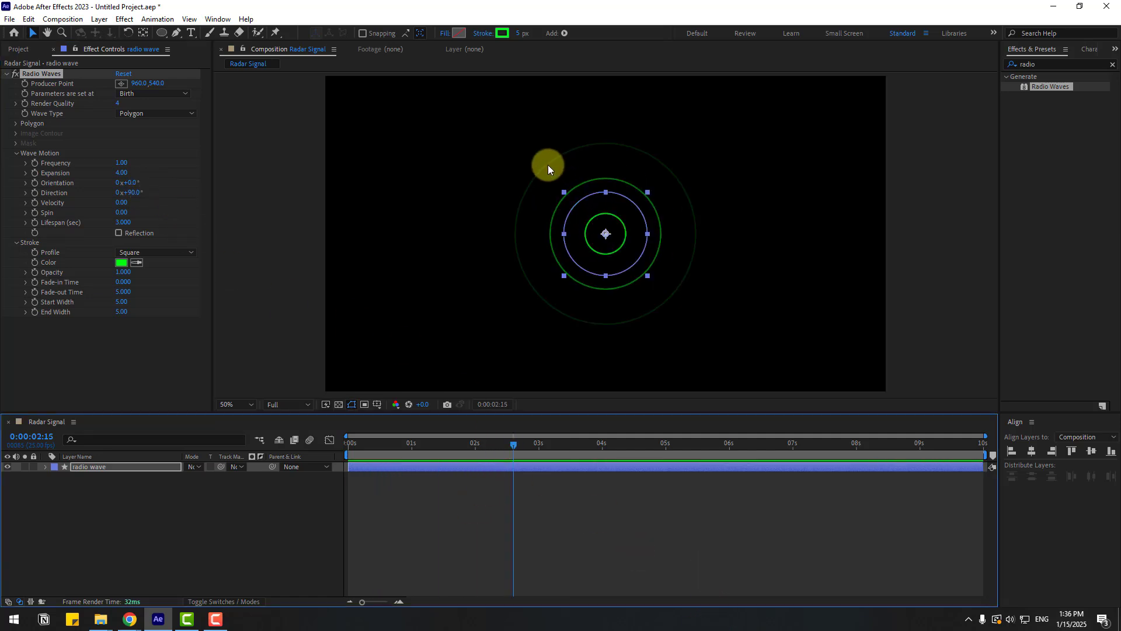
click(123, 509)
click(81, 469)
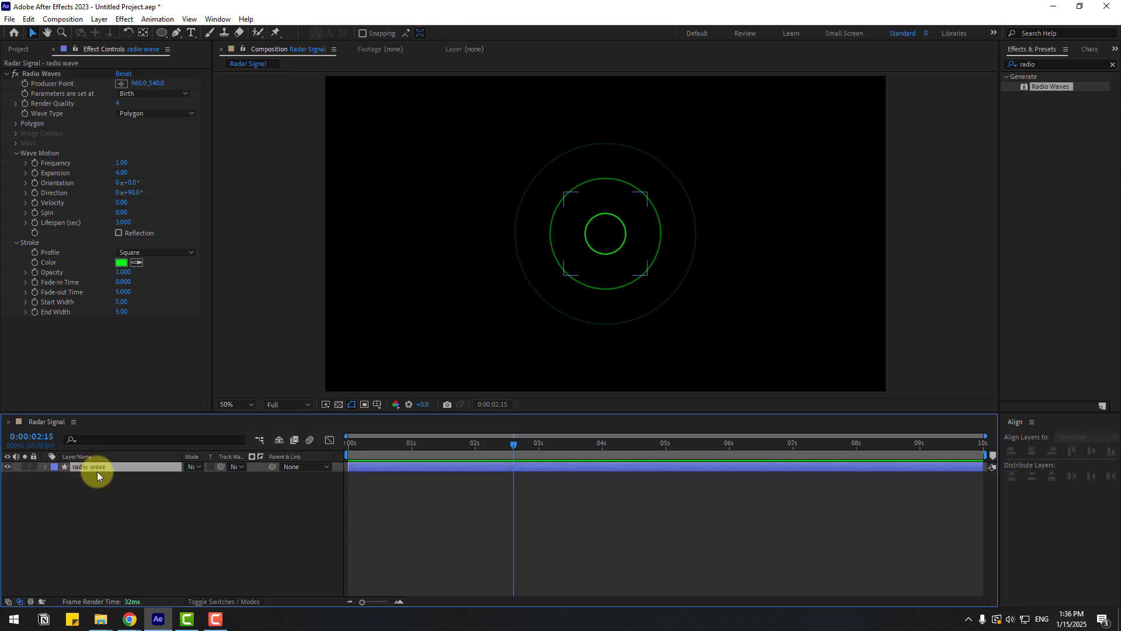
key(ctrl+d)
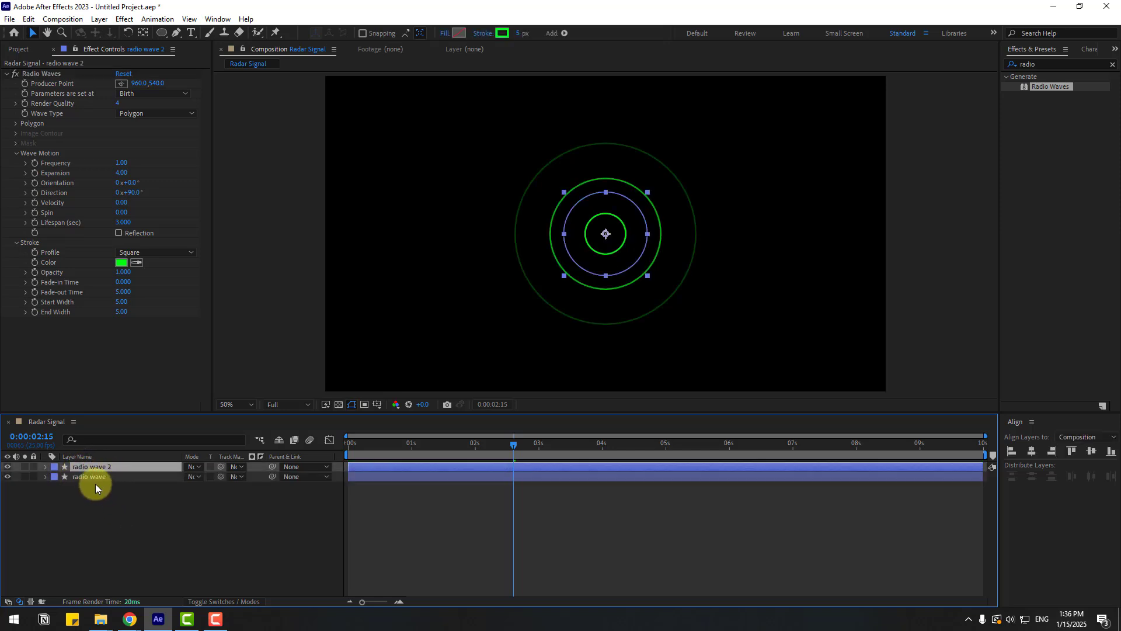
key(Return)
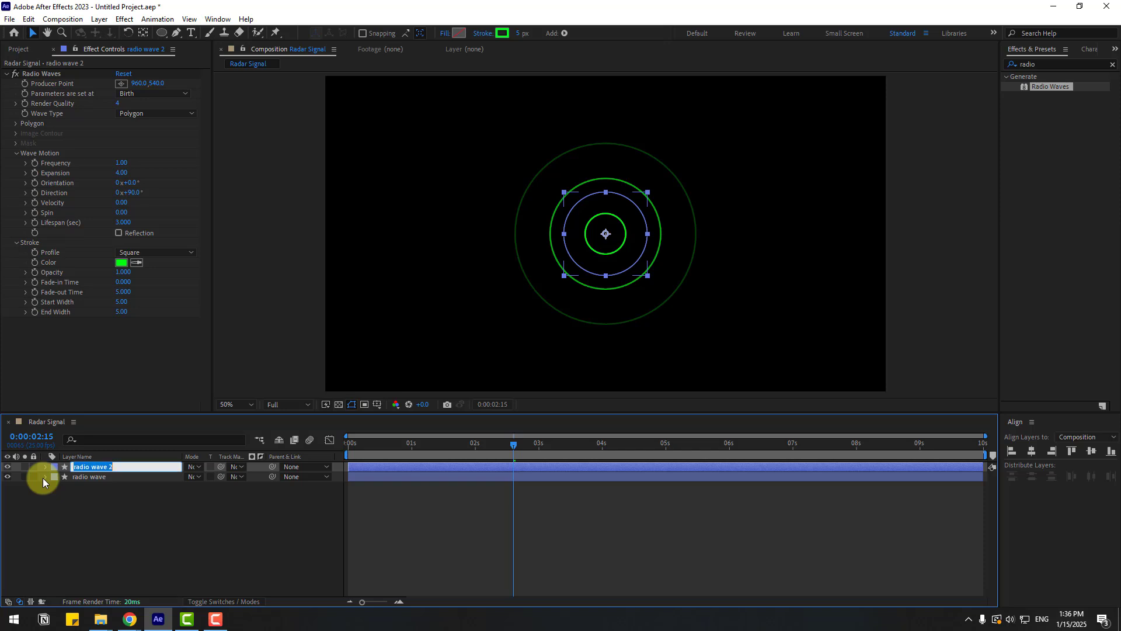
text(last-circle)
key(Return)
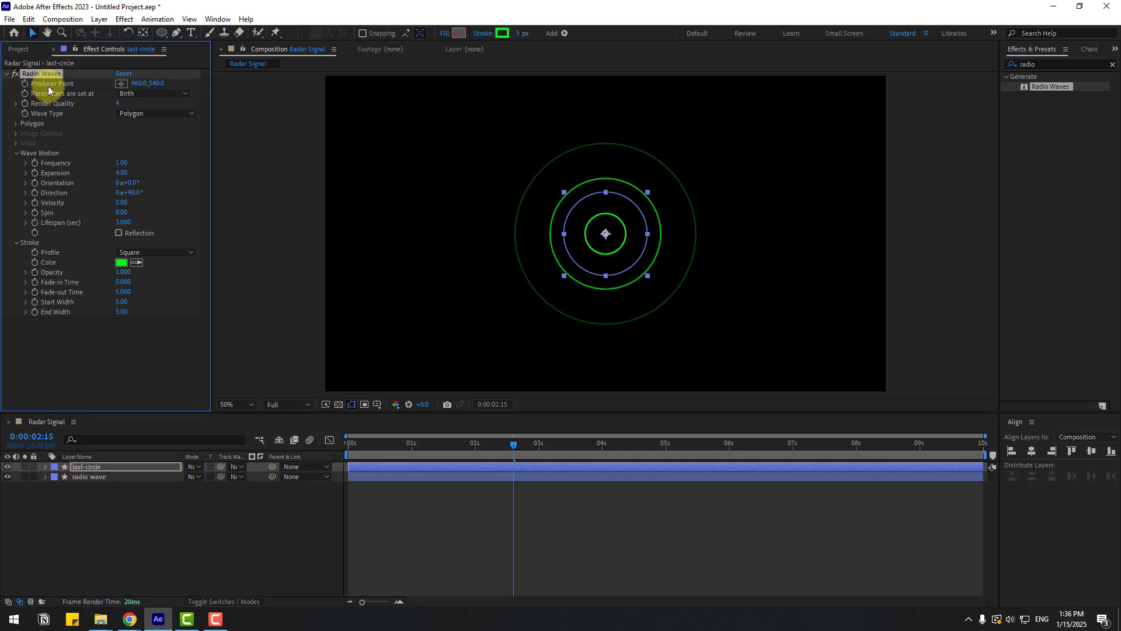
- Remove the Radio Waves effect from last-circle and enlarge its ellipse size to about 822 × 822
click(486, 328)
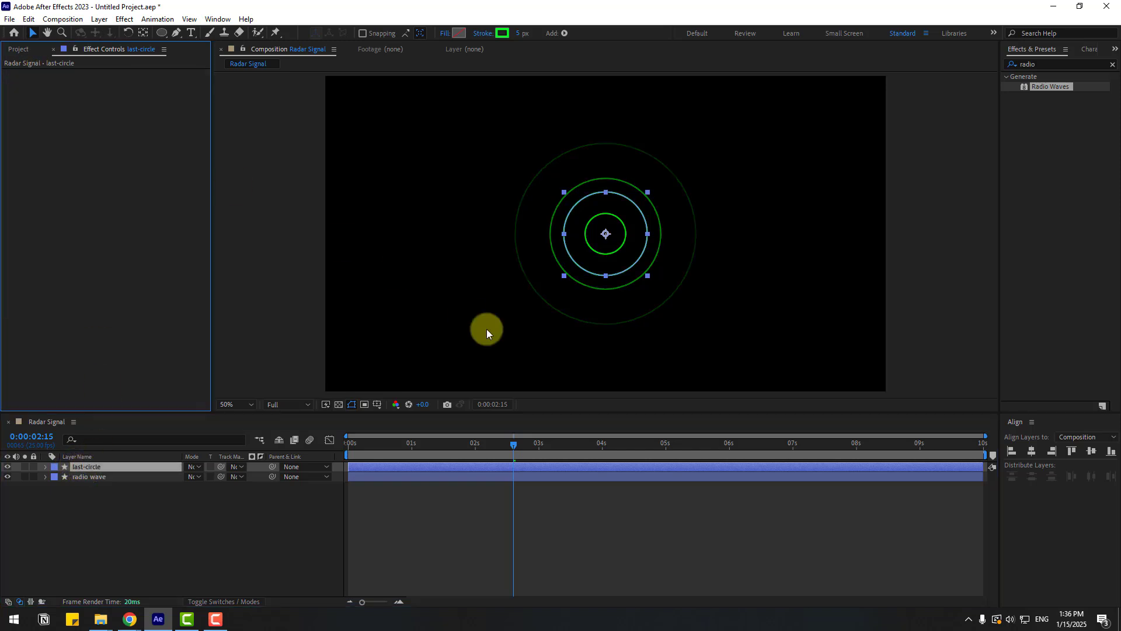
click(87, 466)
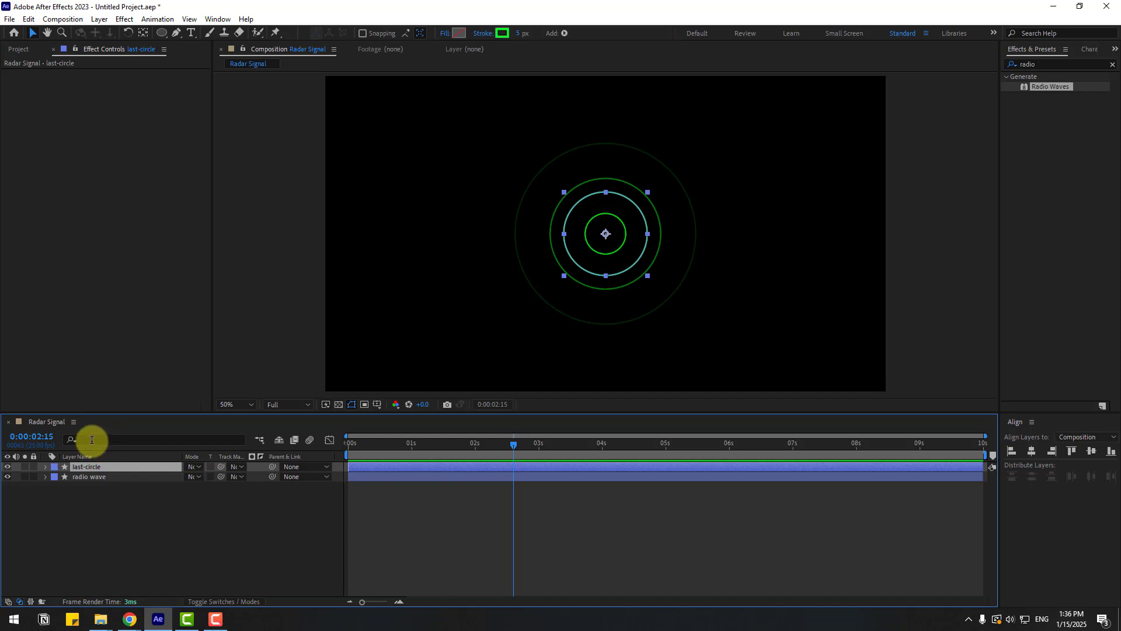
click(92, 439)
text(size)
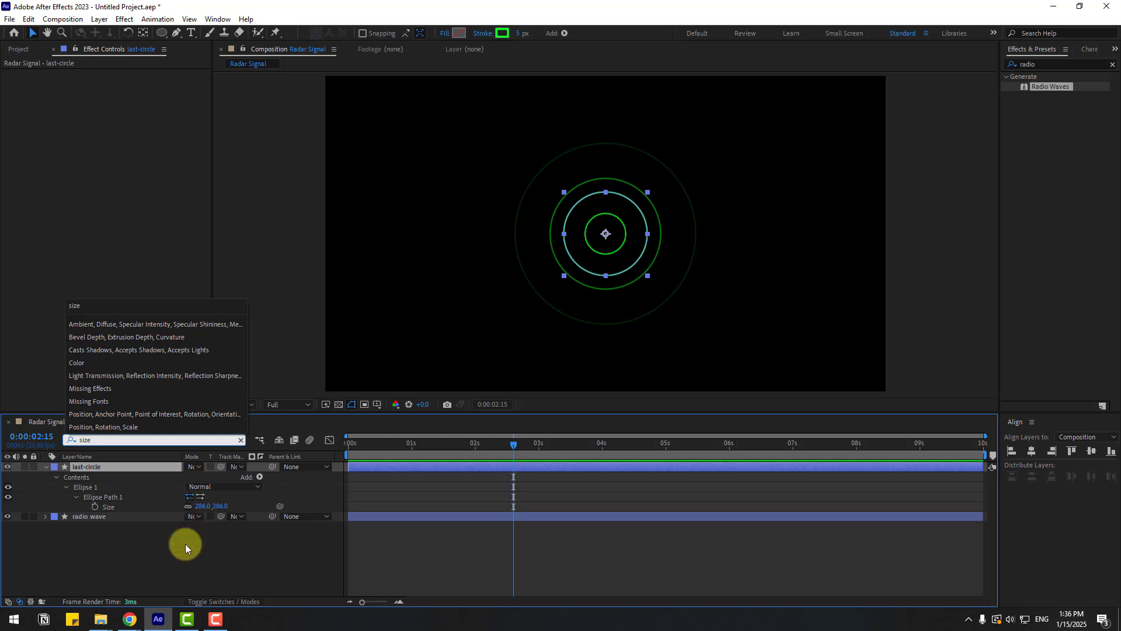
drag(201, 505, 358, 467)
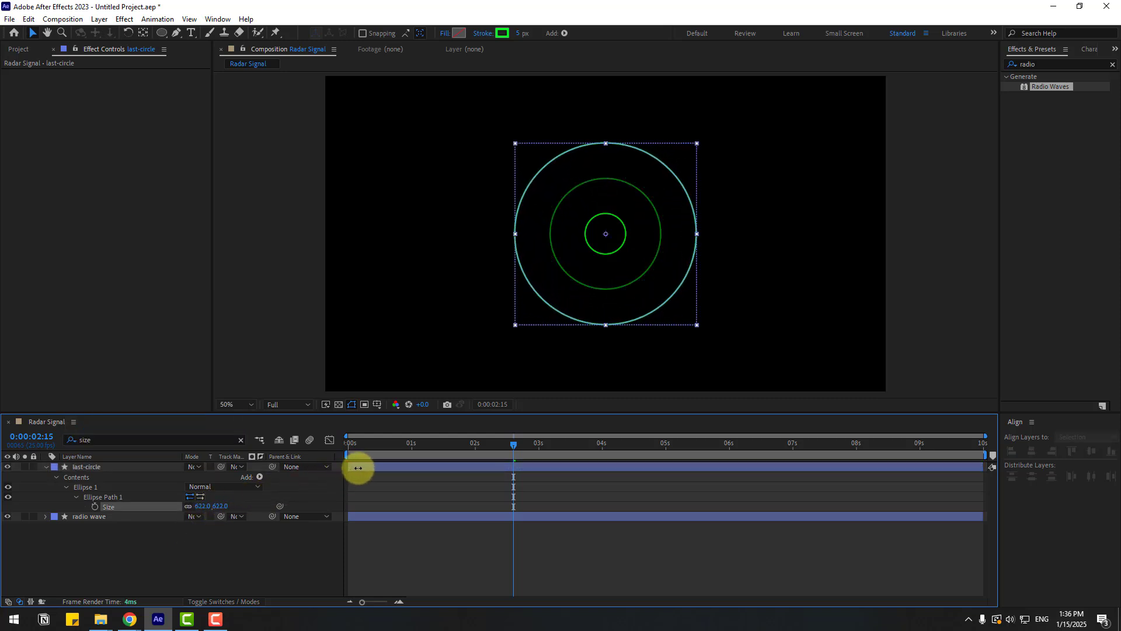
- Preview the radio wave animation and collapse all layer properties in the timeline
click(579, 538)
key(space)
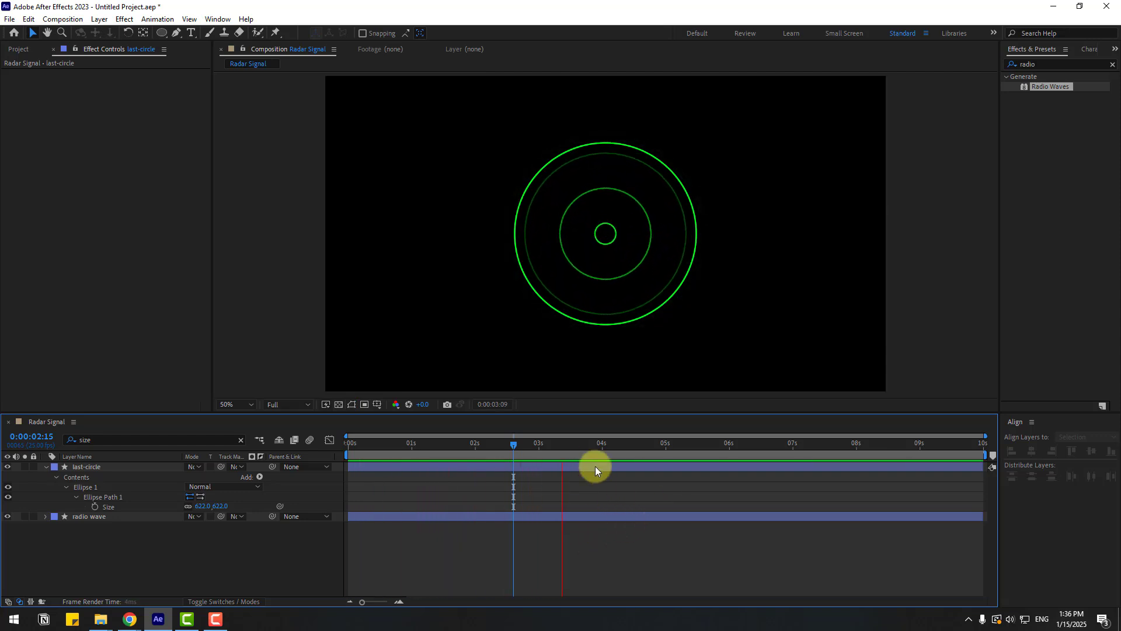
click(531, 442)
key(ctrl+a)
key(u)
- Rename the last-circle layer to "last-circle stroke"
click(115, 519)
click(82, 468)
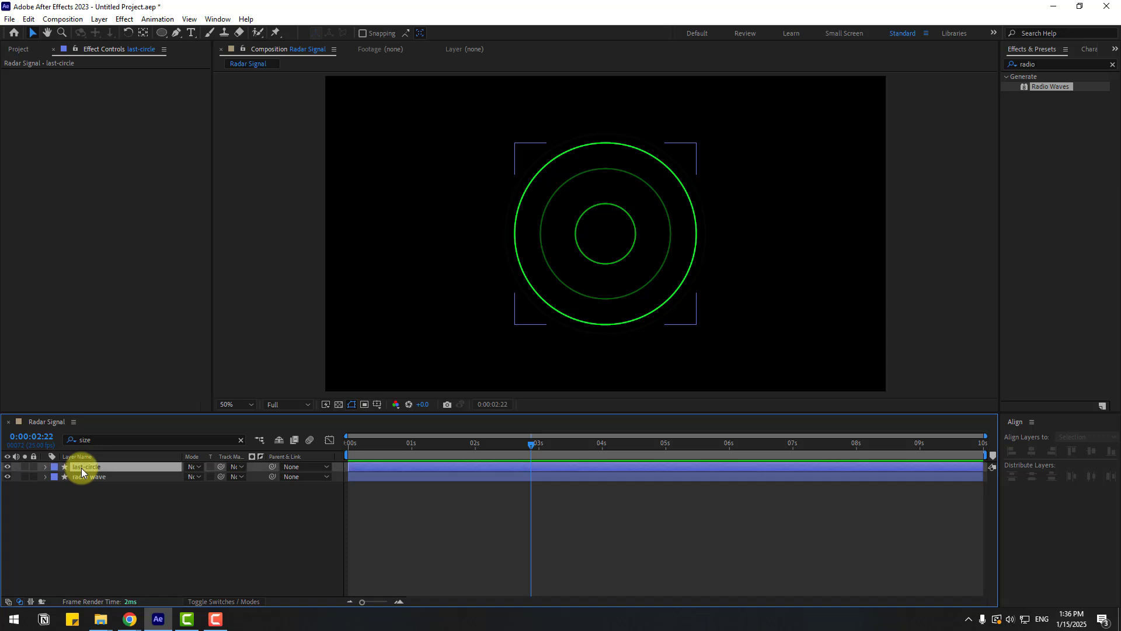
key(Return)
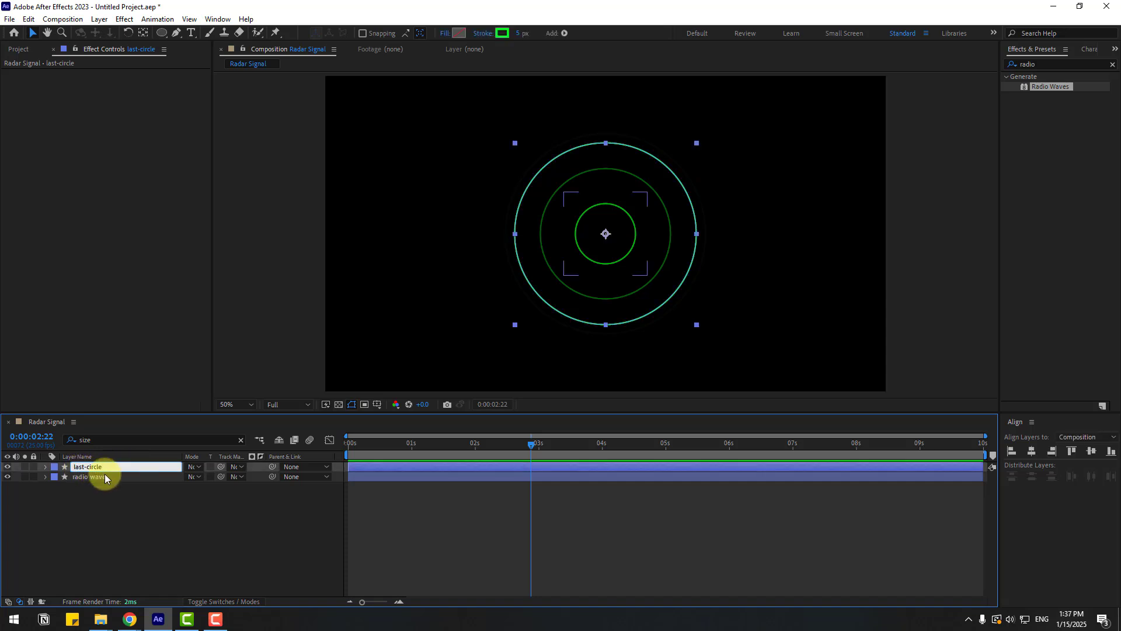
text(stroke)
key(Return)
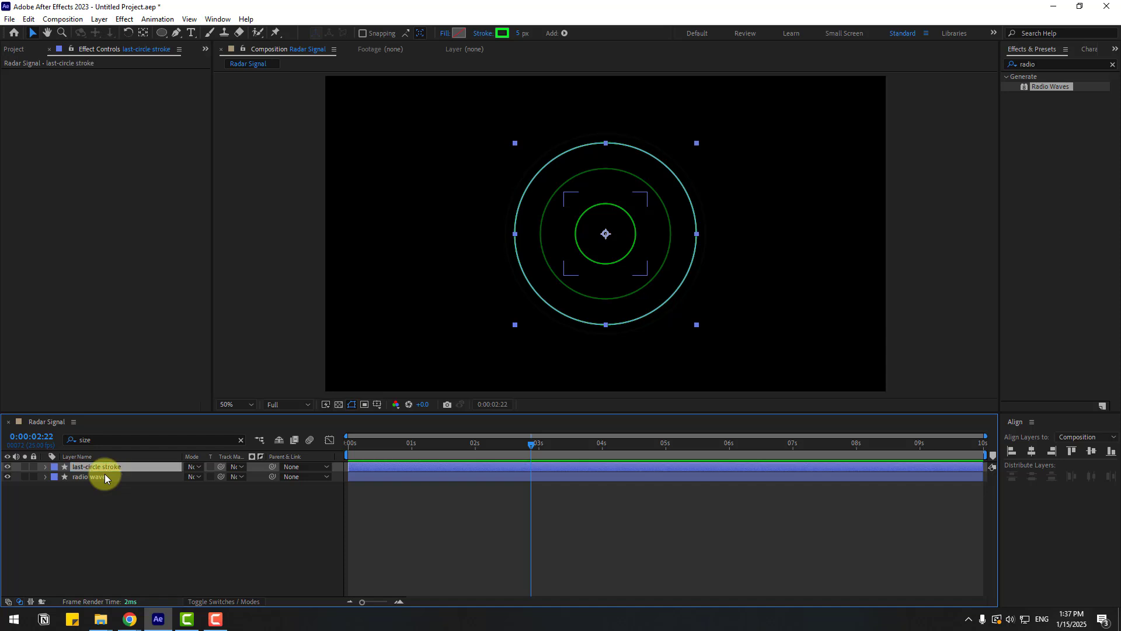
- Duplicate the stroke circle layer and rename the copy "last-circle fill"
key(ctrl+d)
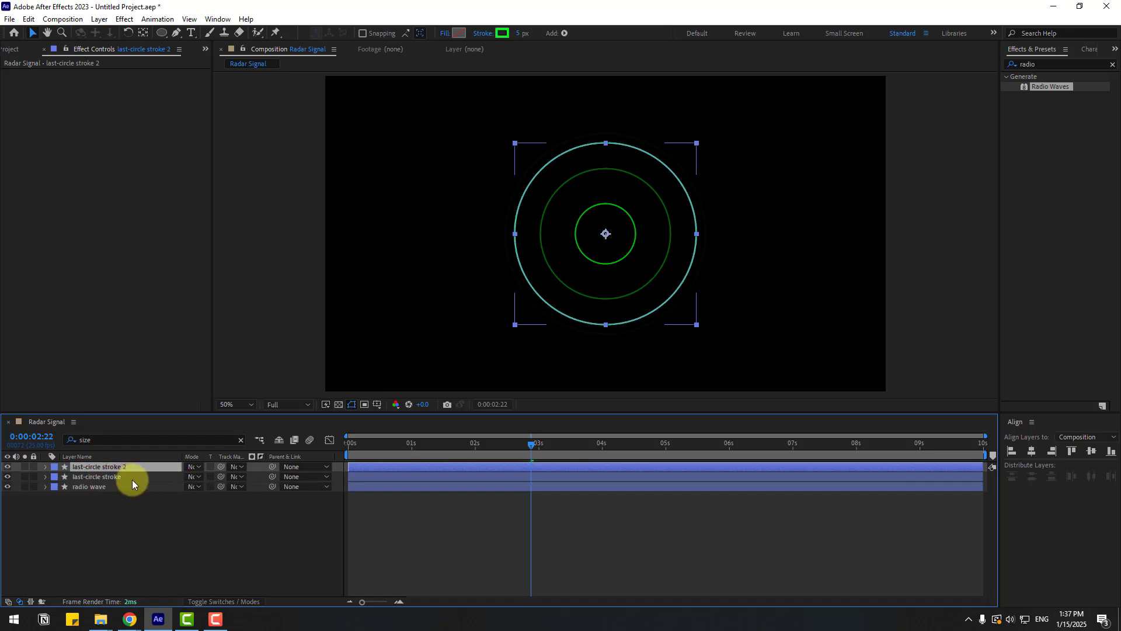
drag(106, 467, 277, 466)
text(fill)
key(Return)
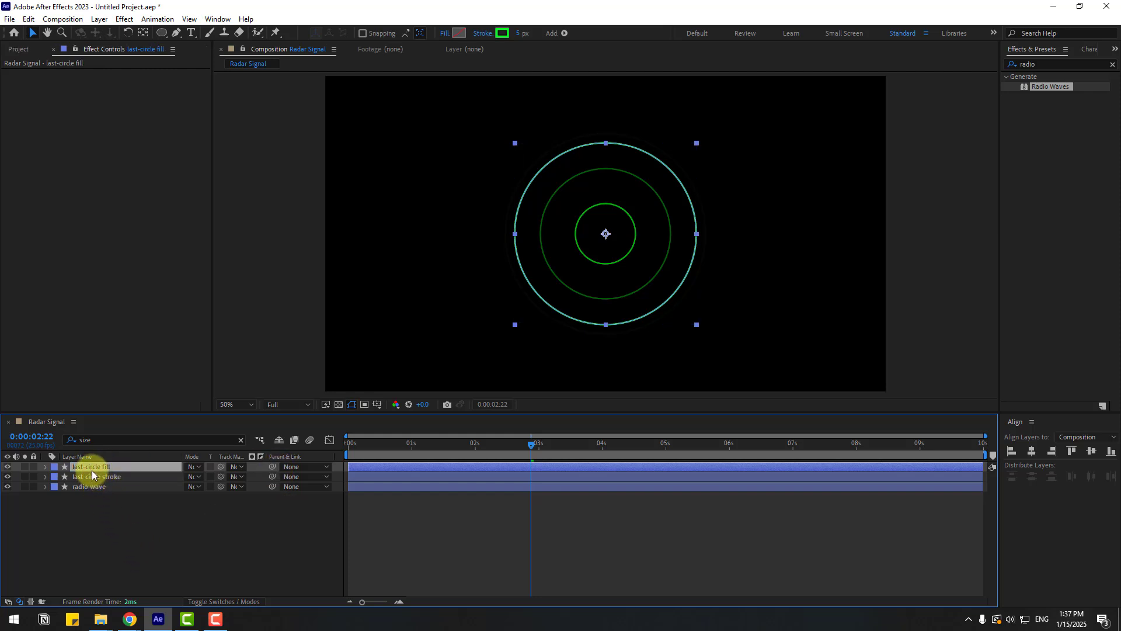
- Set the fill circle's stroke width to 0 and give it a bright green fill colour
click(517, 34)
drag(521, 33, 533, 54)
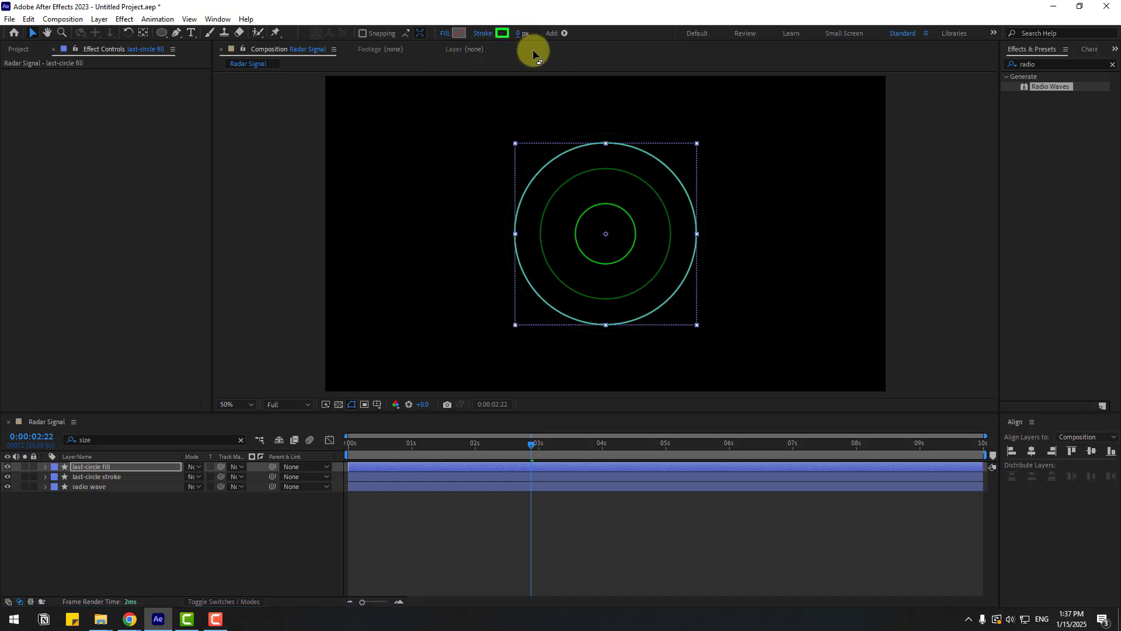
click(460, 34)
drag(395, 416, 376, 375)
click(502, 376)
click(155, 517)
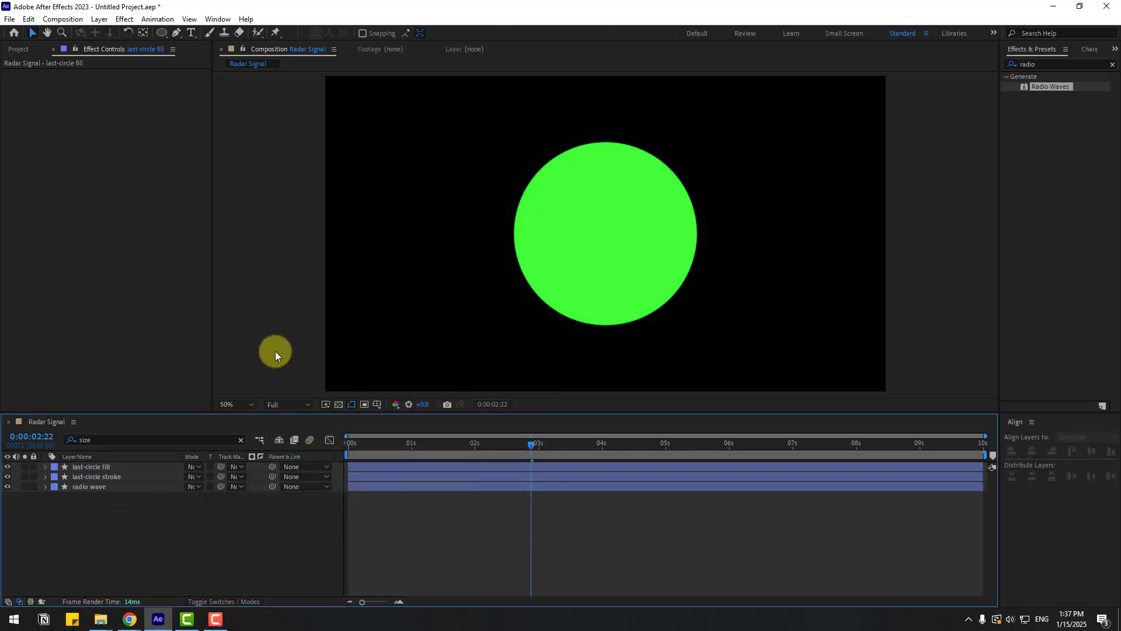
- Create a new black solid layer named "radar"
right_click(107, 544)
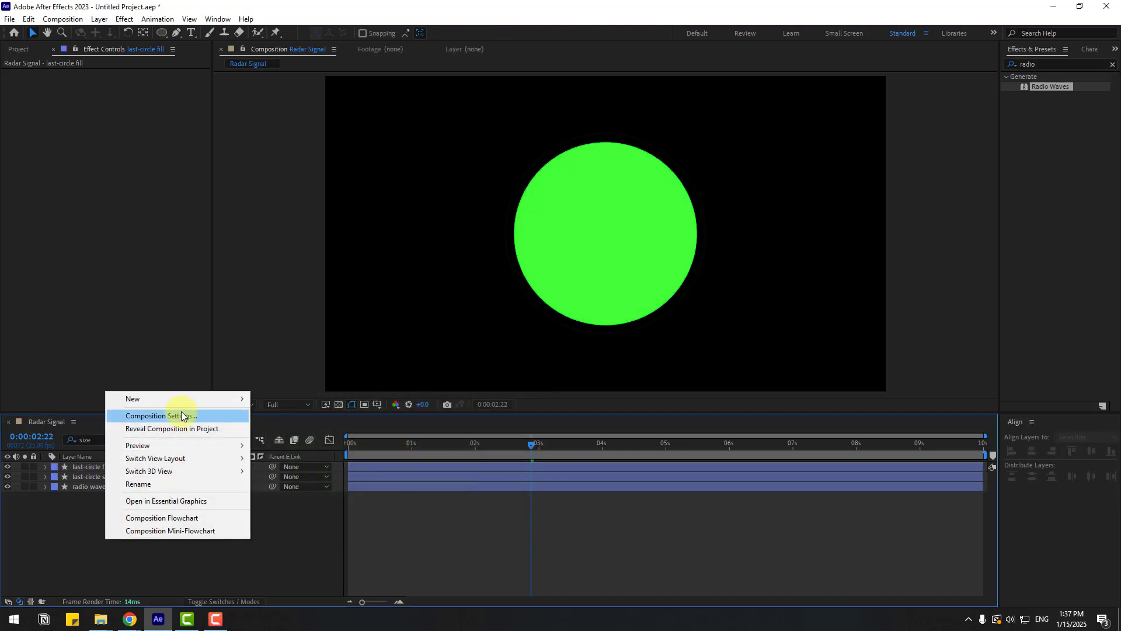
mouse_move(184, 401)
click(310, 428)
text(radar)
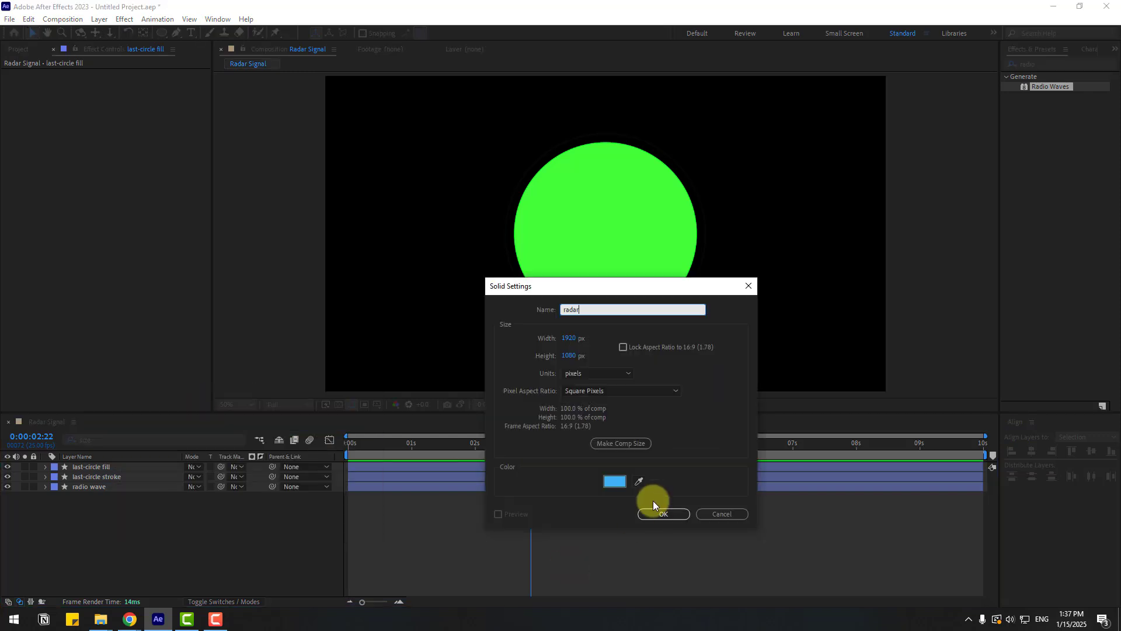
click(613, 482)
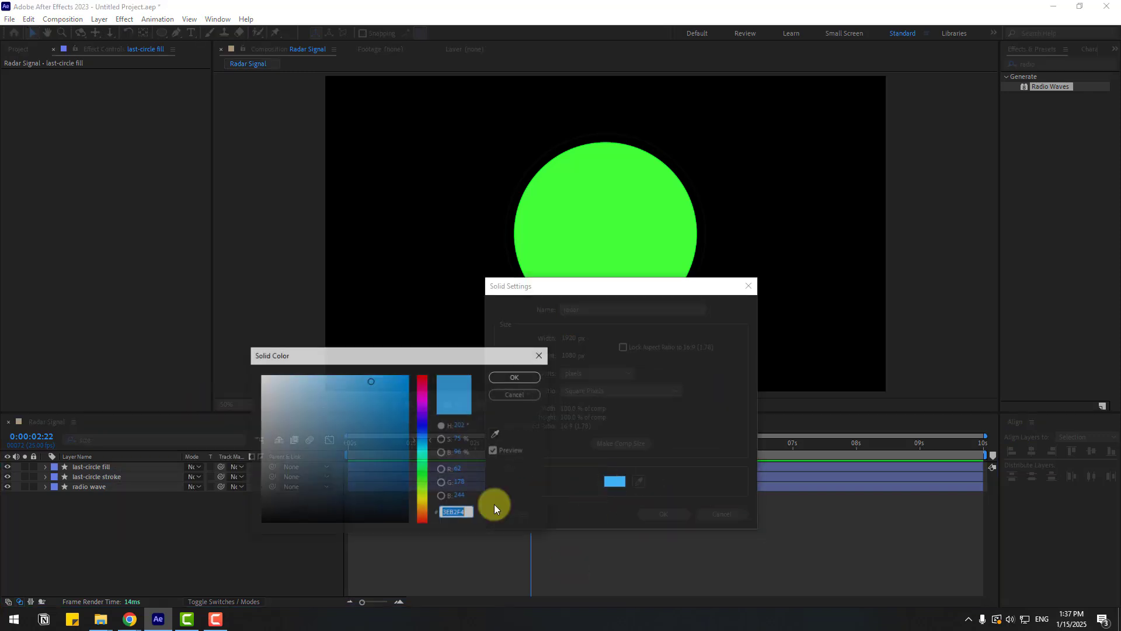
click(252, 502)
click(516, 376)
click(662, 514)
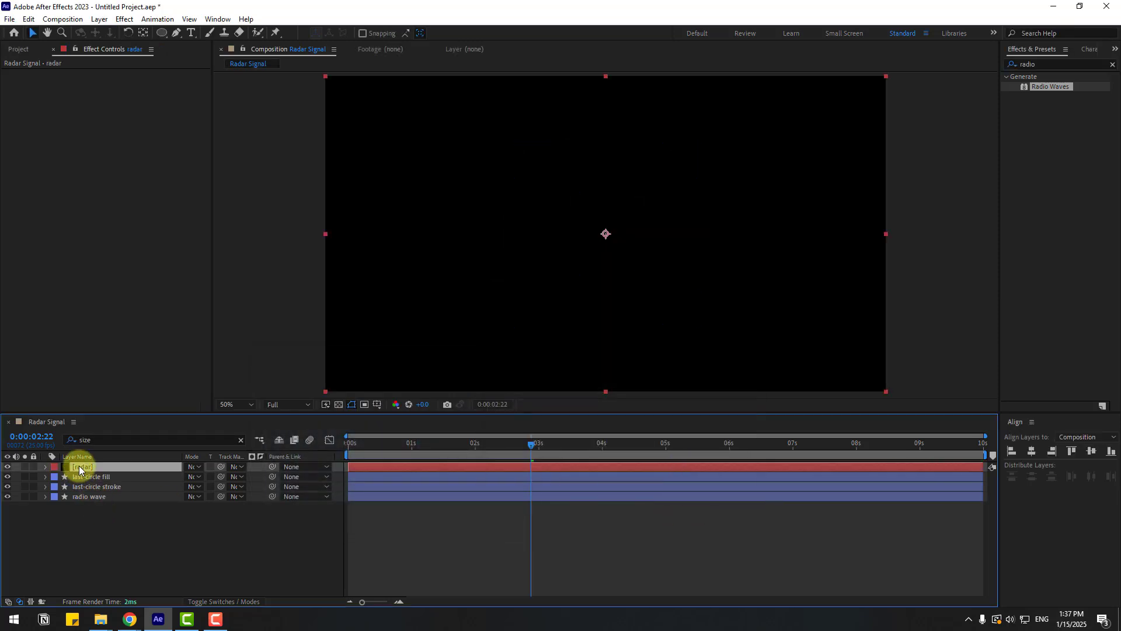
- Set the radar solid's opacity to 77%
key(t)
drag(182, 477, 170, 476)
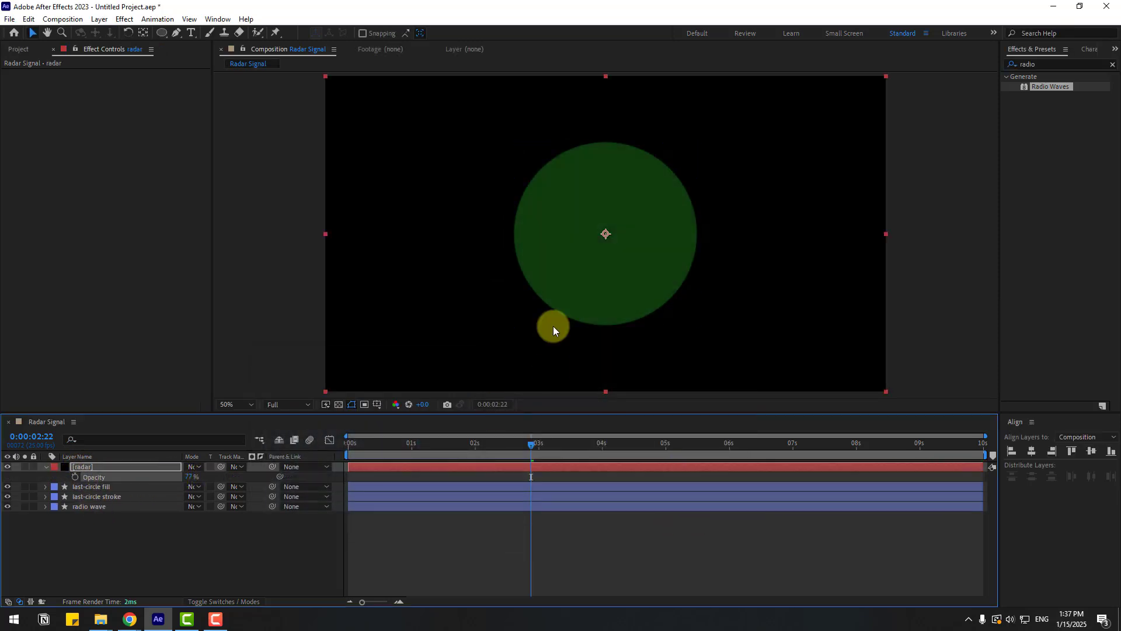
click(116, 546)
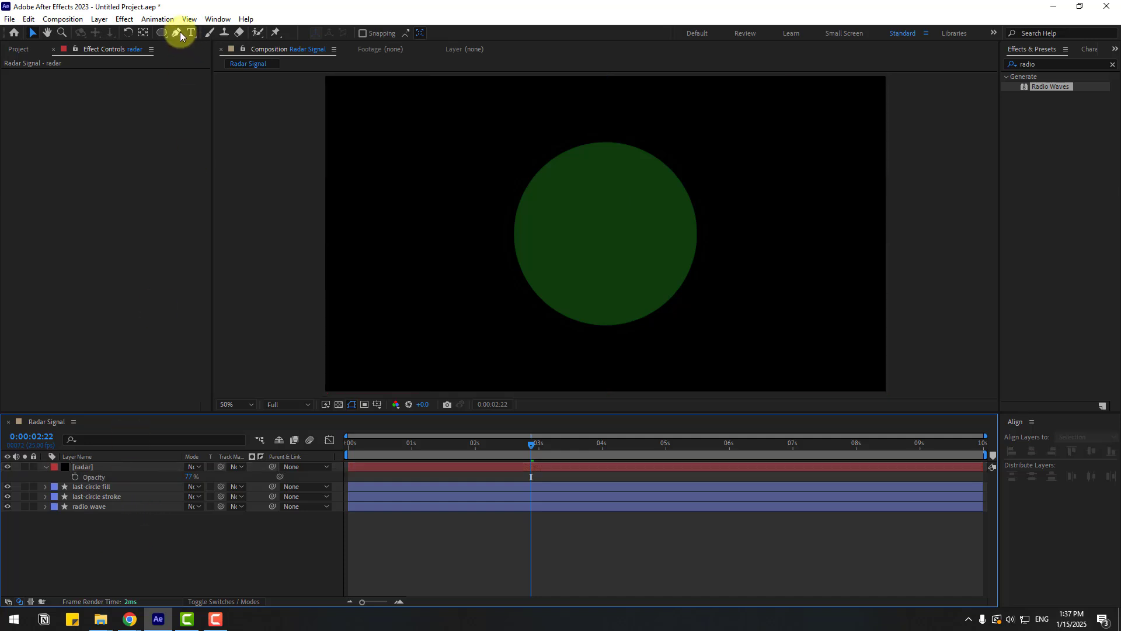
- Draw a closed triangular mask on the radar solid with the Pen tool, starting from the circle's centre
click(178, 33)
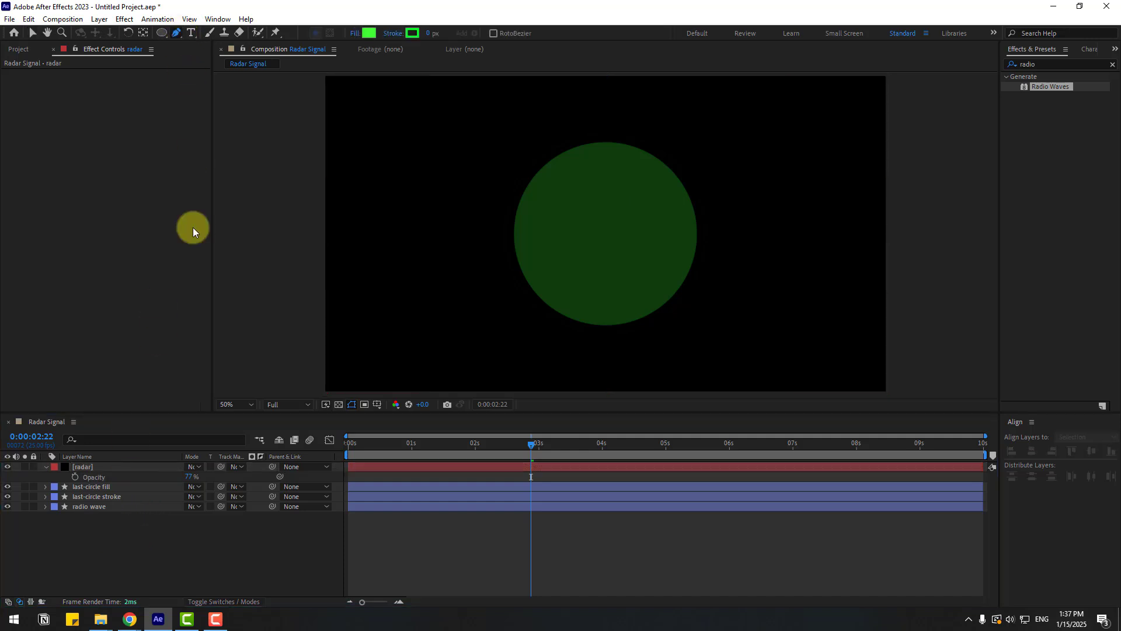
click(83, 467)
key(slash)
drag(668, 211, 632, 255)
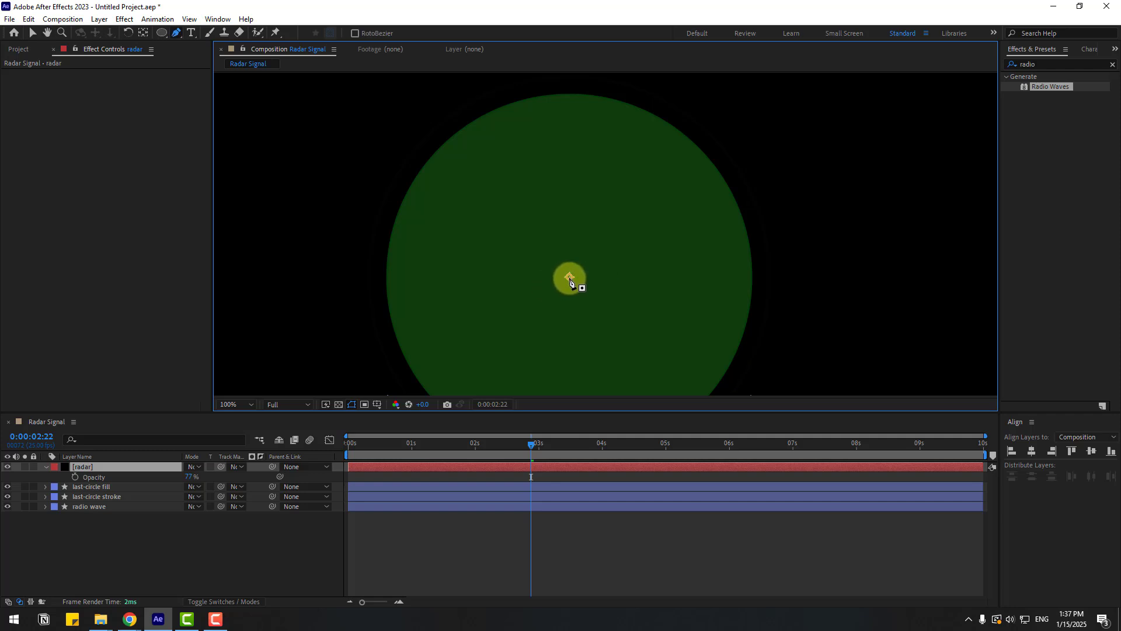
click(569, 278)
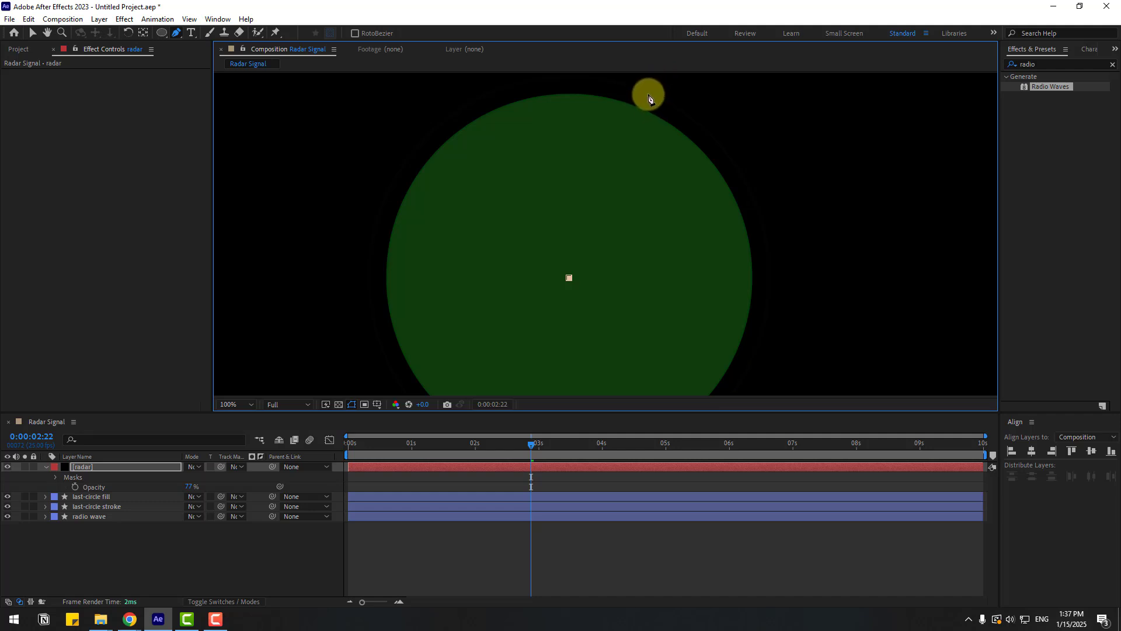
click(645, 86)
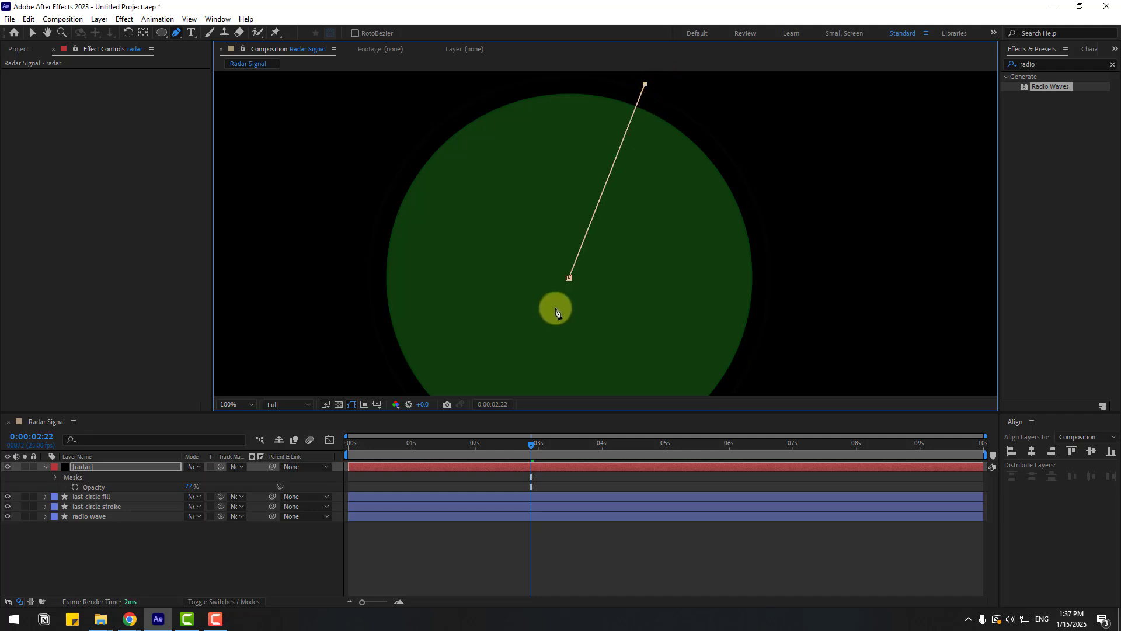
click(405, 109)
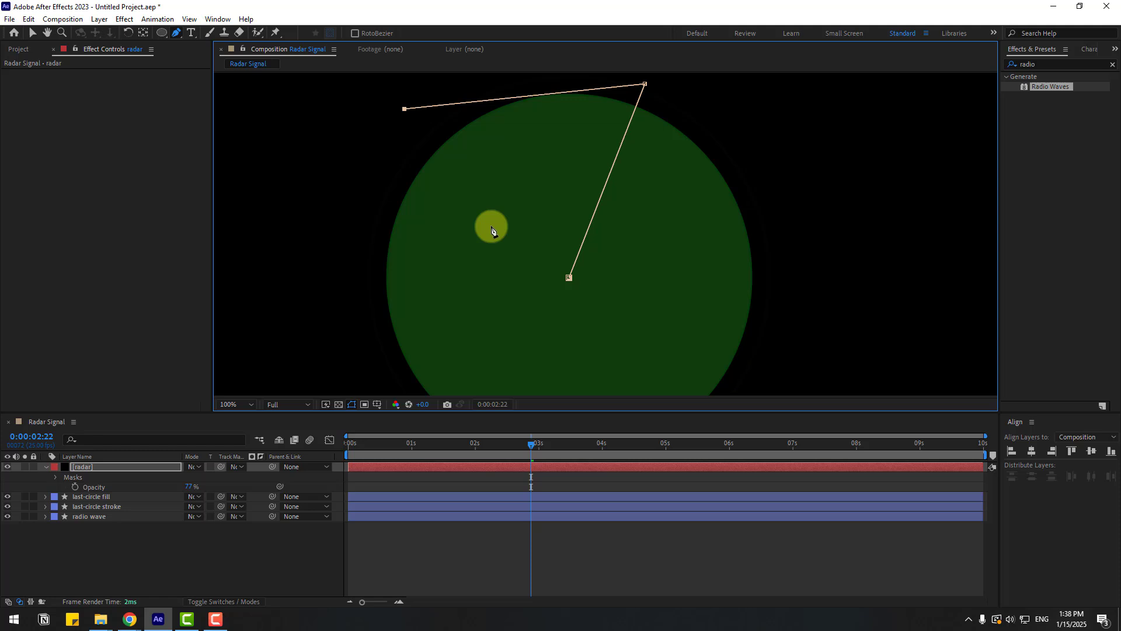
click(569, 278)
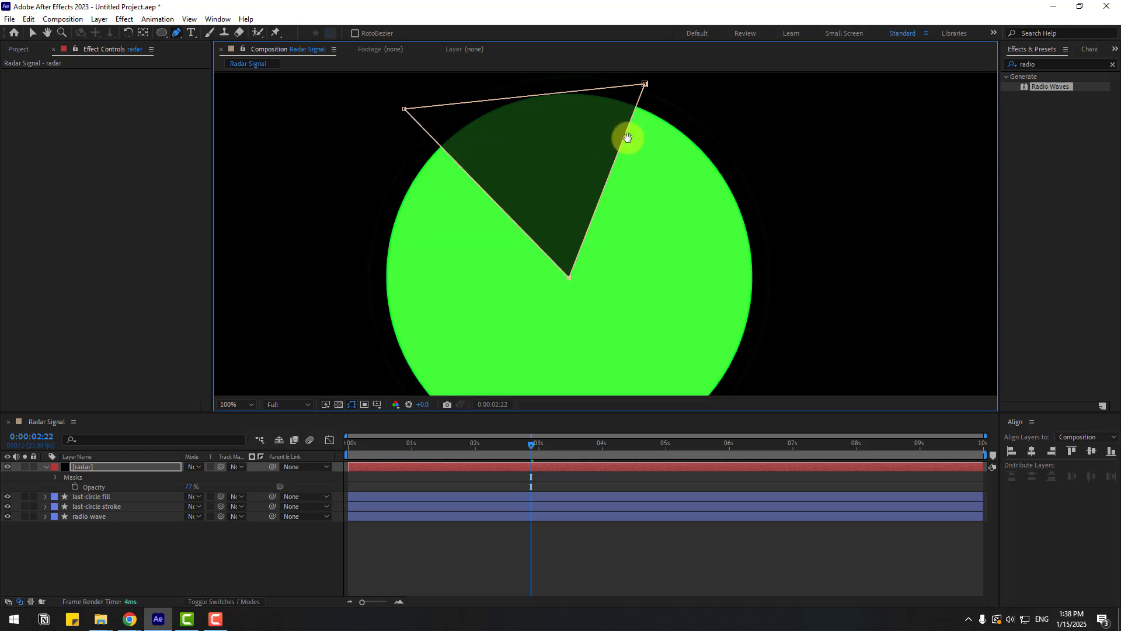
- Move the mask's outer vertices outward so the wedge extends beyond the circle
drag(627, 136, 616, 168)
drag(633, 117, 632, 110)
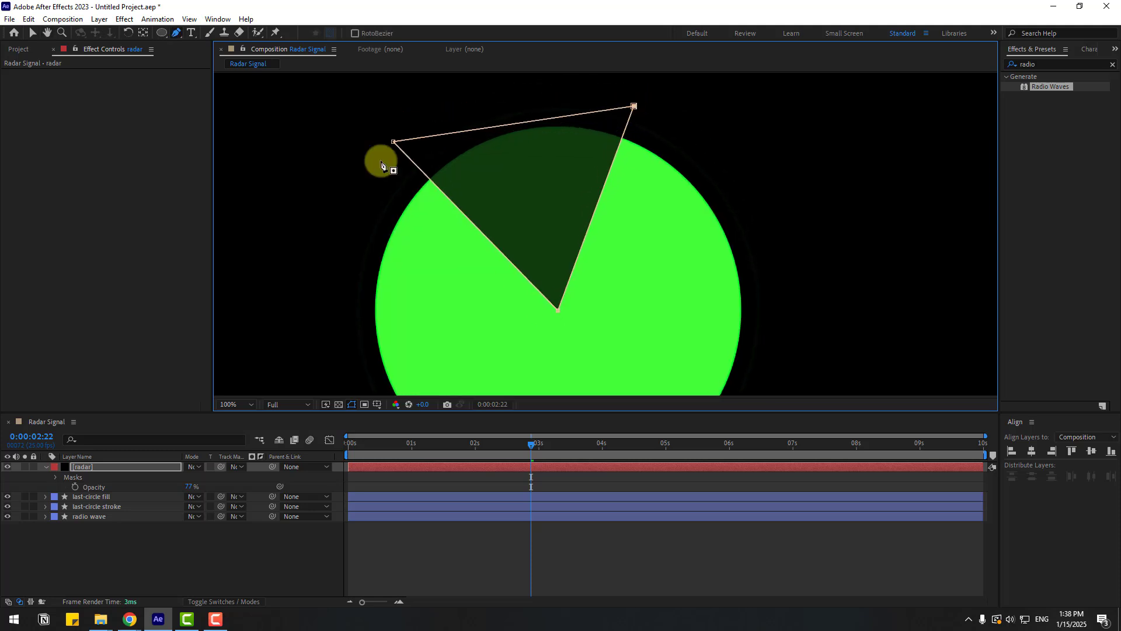
drag(393, 141, 346, 171)
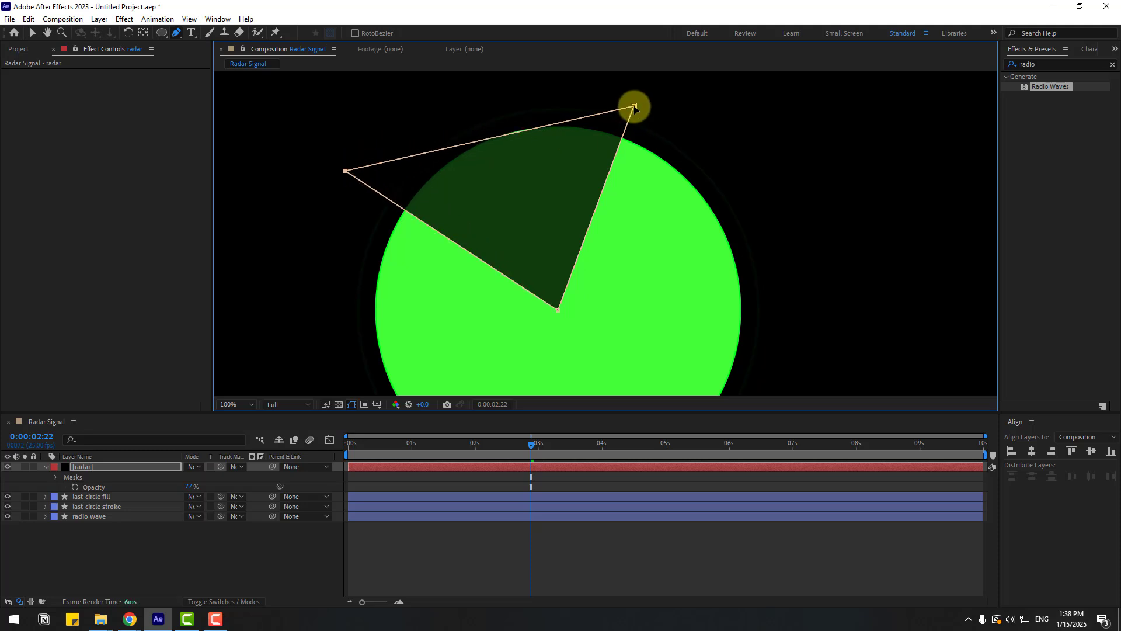
drag(634, 107, 654, 80)
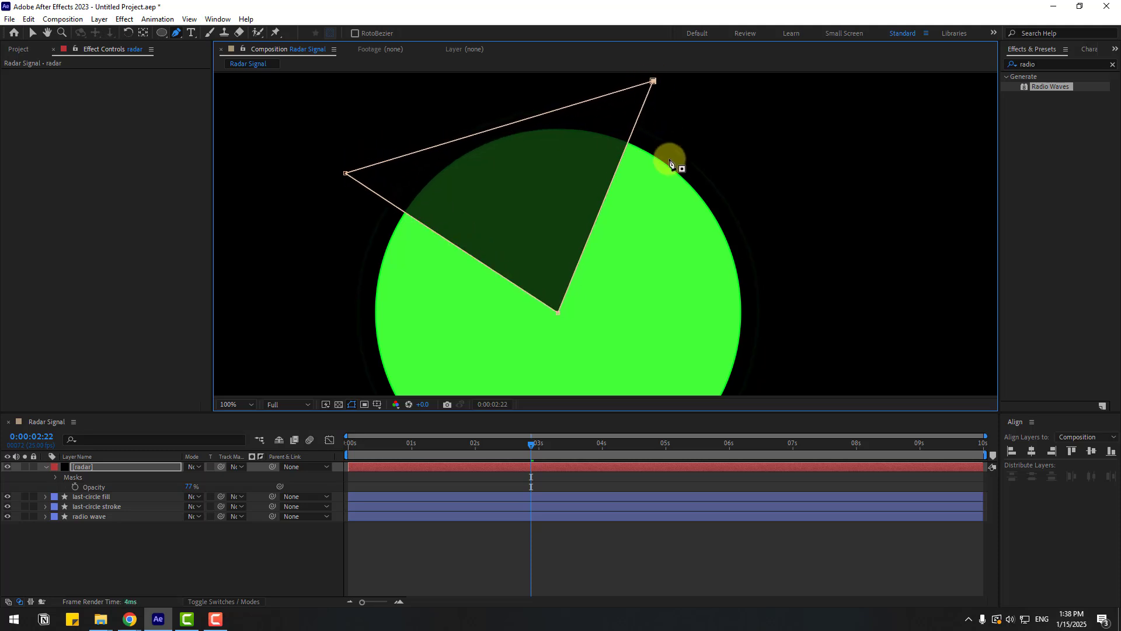
click(32, 33)
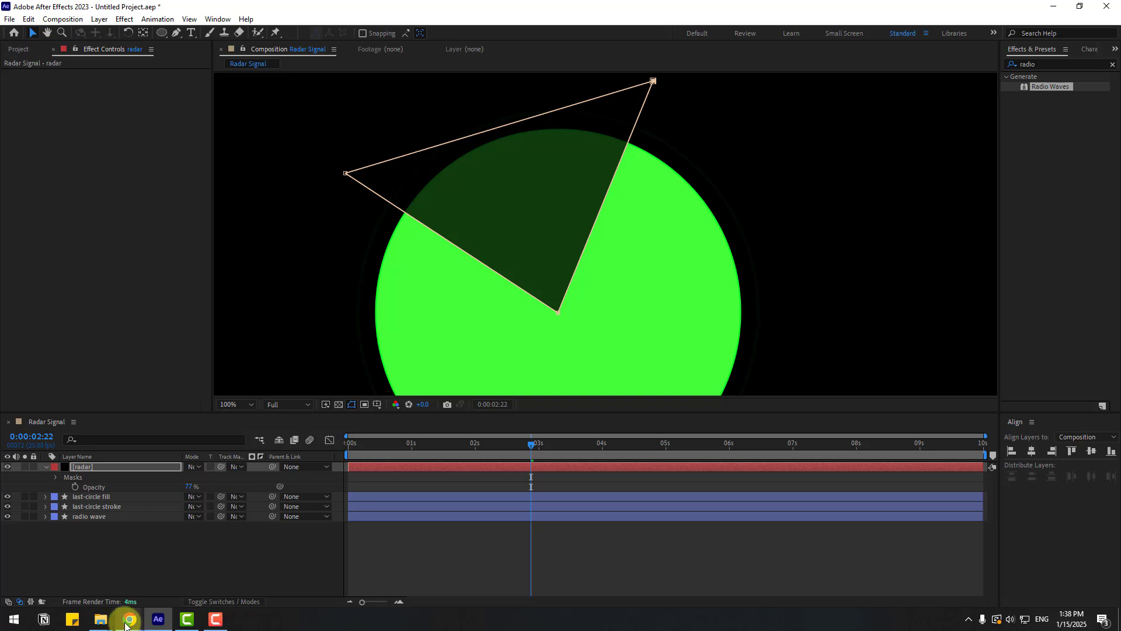
- Set the last-circle fill layer as the track matte for the radar solid
click(167, 573)
key(comma)
key(comma)
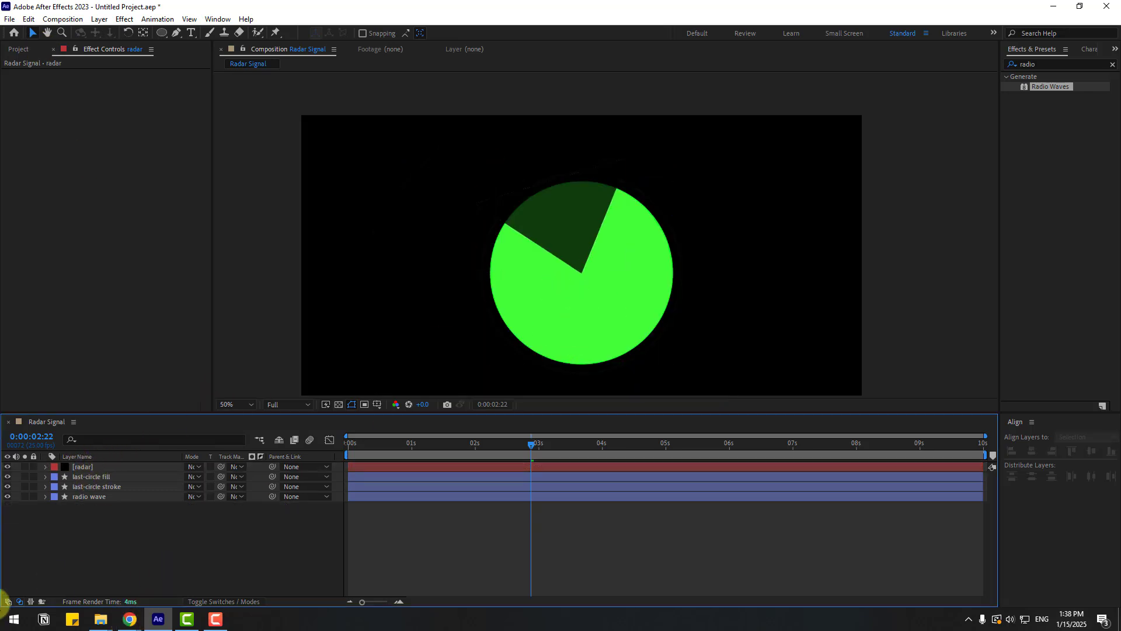
click(85, 467)
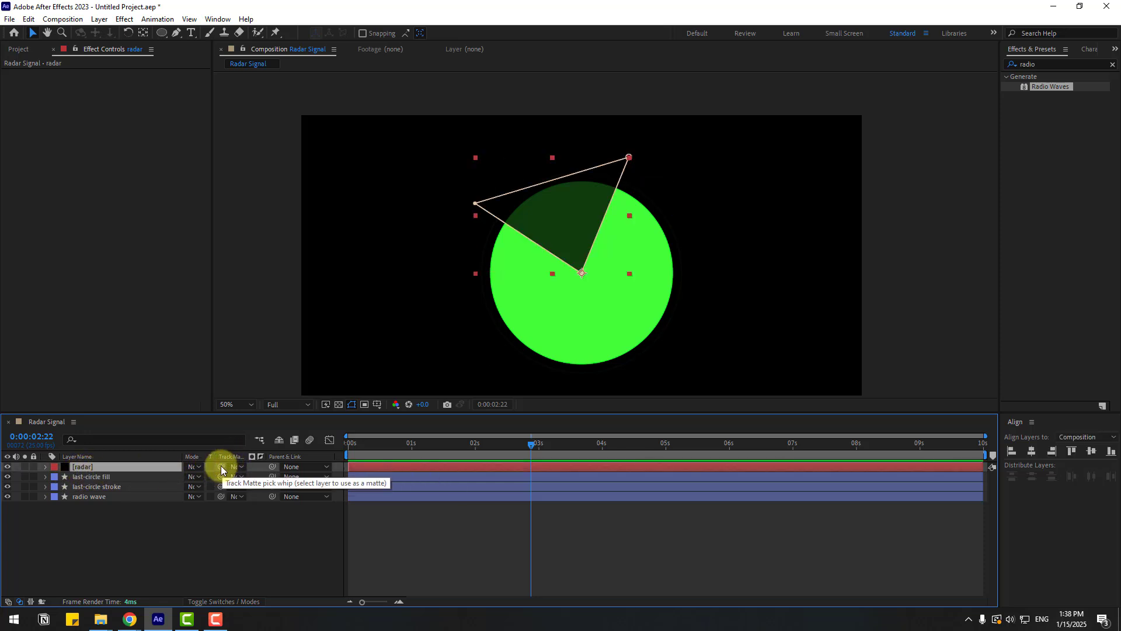
drag(222, 468, 85, 479)
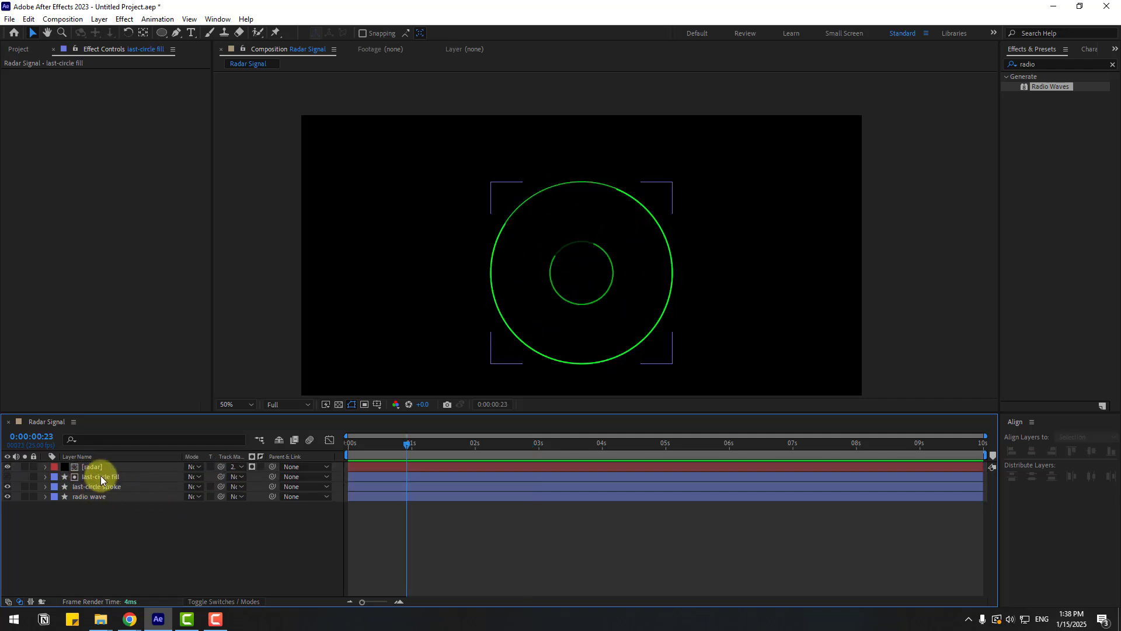
- Apply the Fill effect to the radar layer and set its colour to green 18FF00
click(93, 469)
click(93, 468)
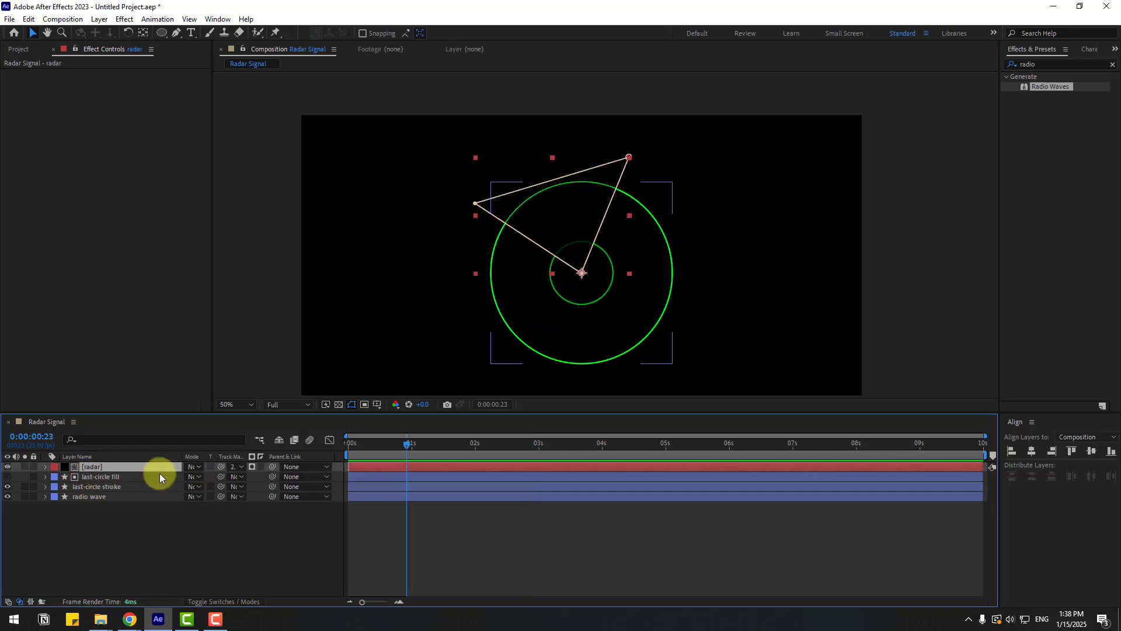
click(1041, 67)
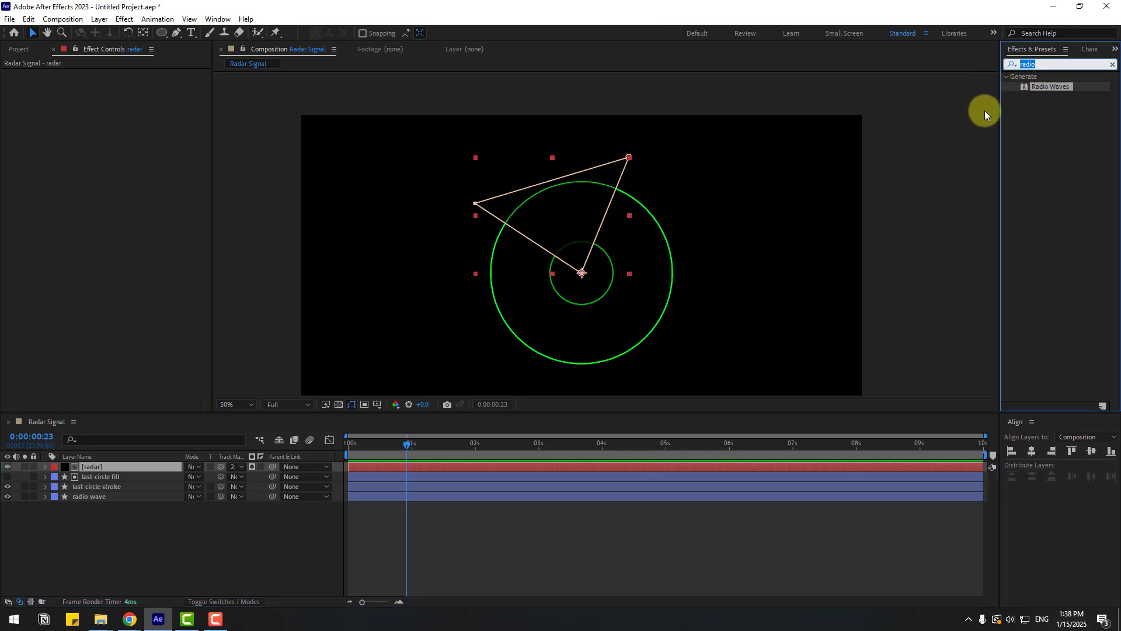
text(fill)
drag(1047, 142, 99, 468)
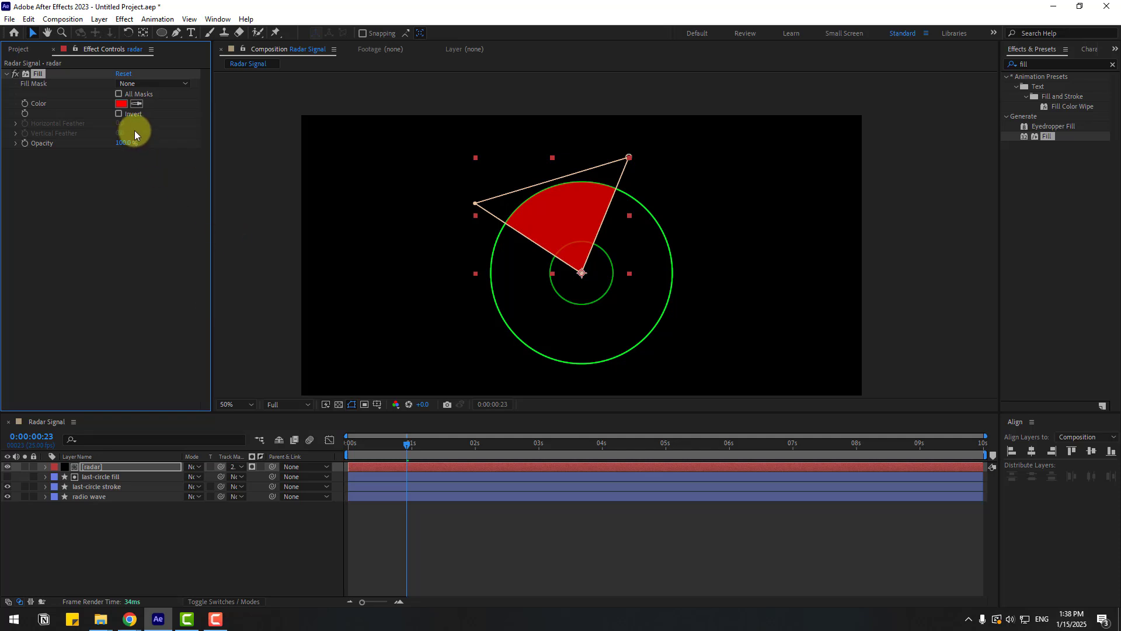
click(122, 104)
click(421, 474)
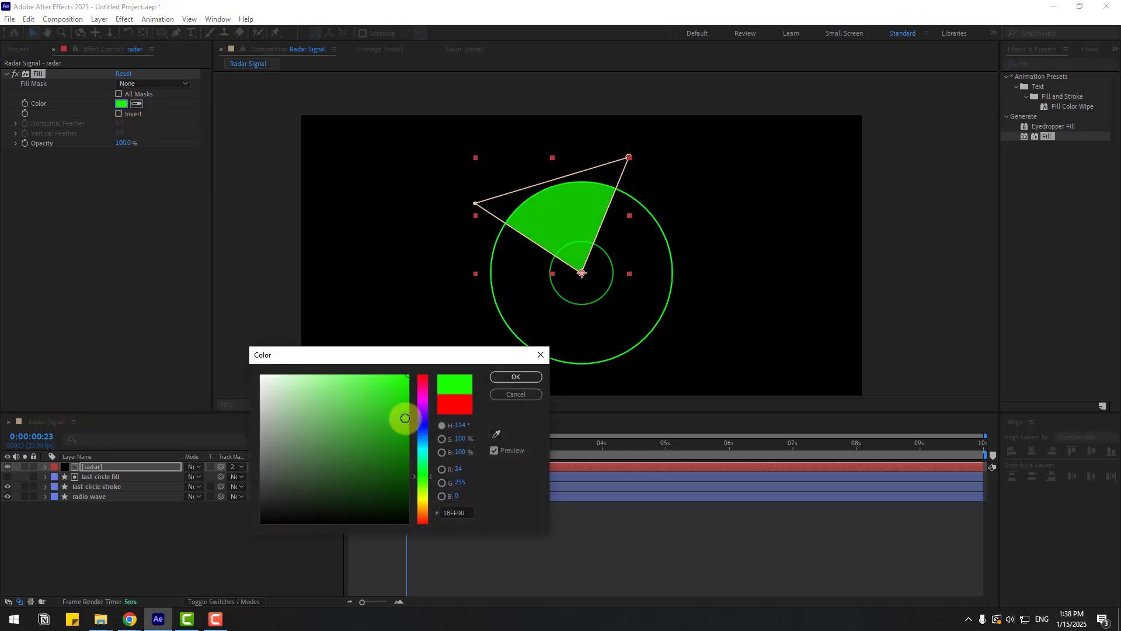
click(514, 376)
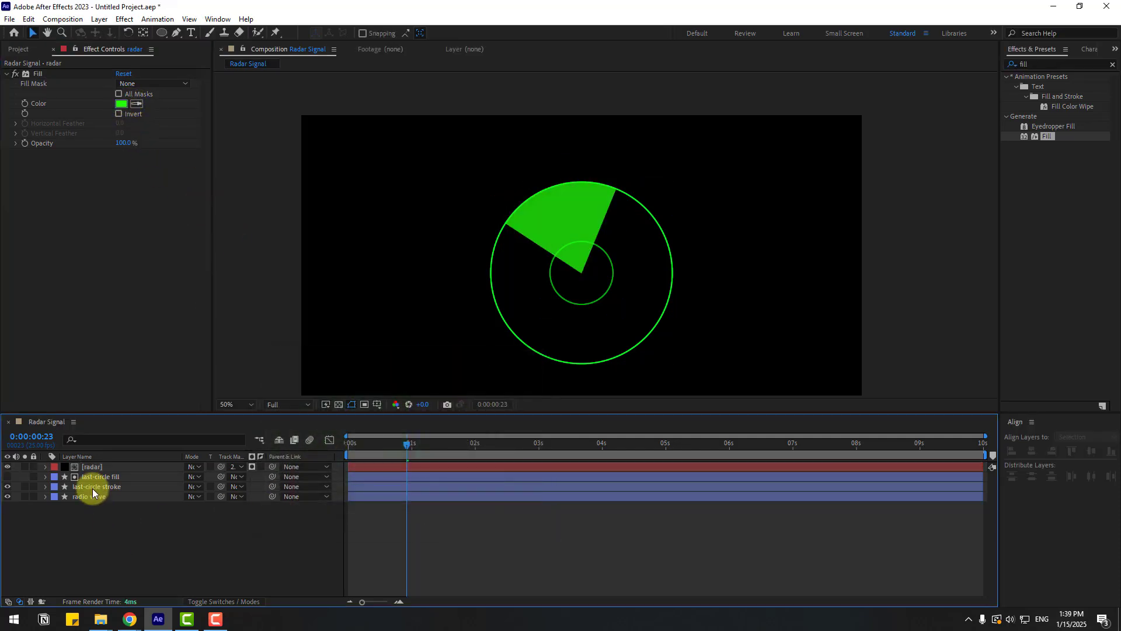
- Animate the radar layer's rotation with a start keyframe and one full revolution at the end of the composition
click(91, 467)
scroll(633, 250, up, 2)
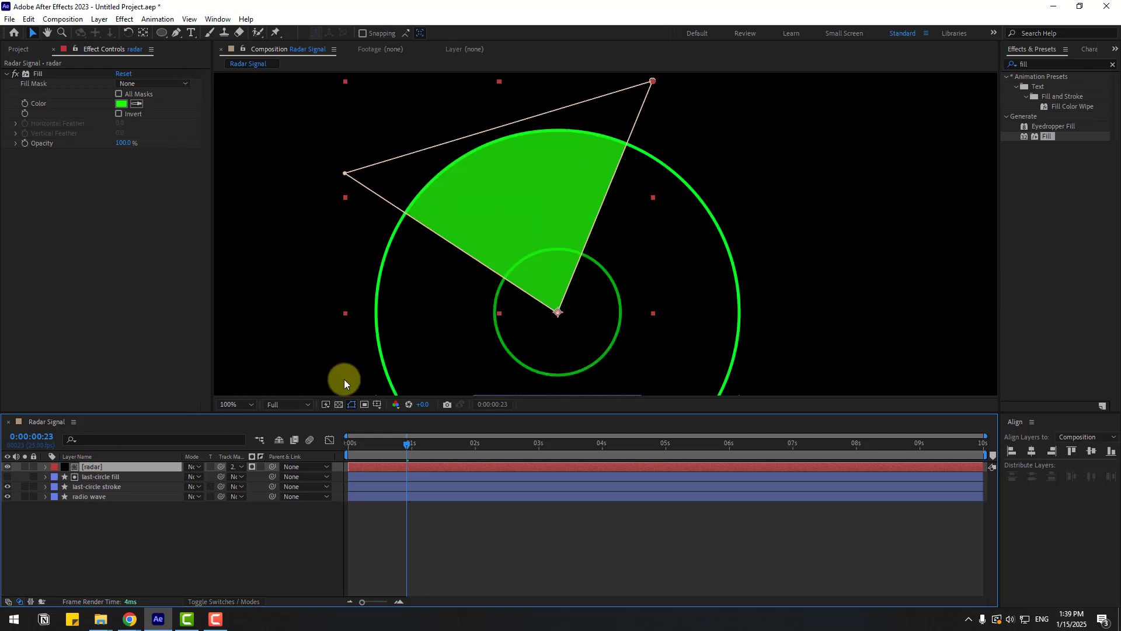
key(r)
scroll(501, 283, down, 2)
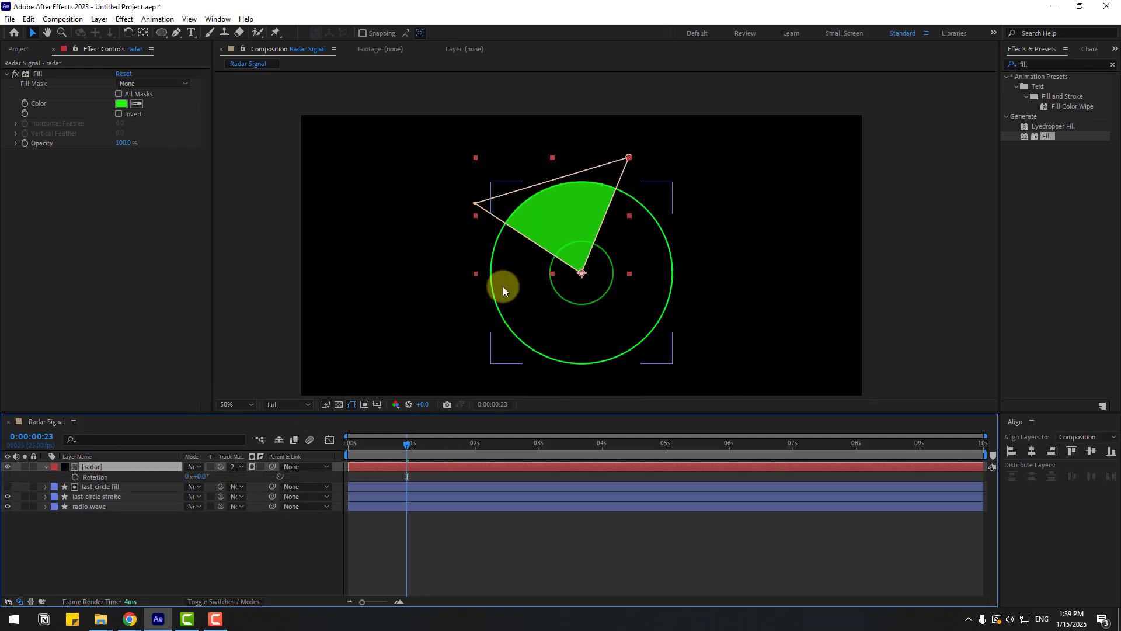
drag(408, 443, 333, 453)
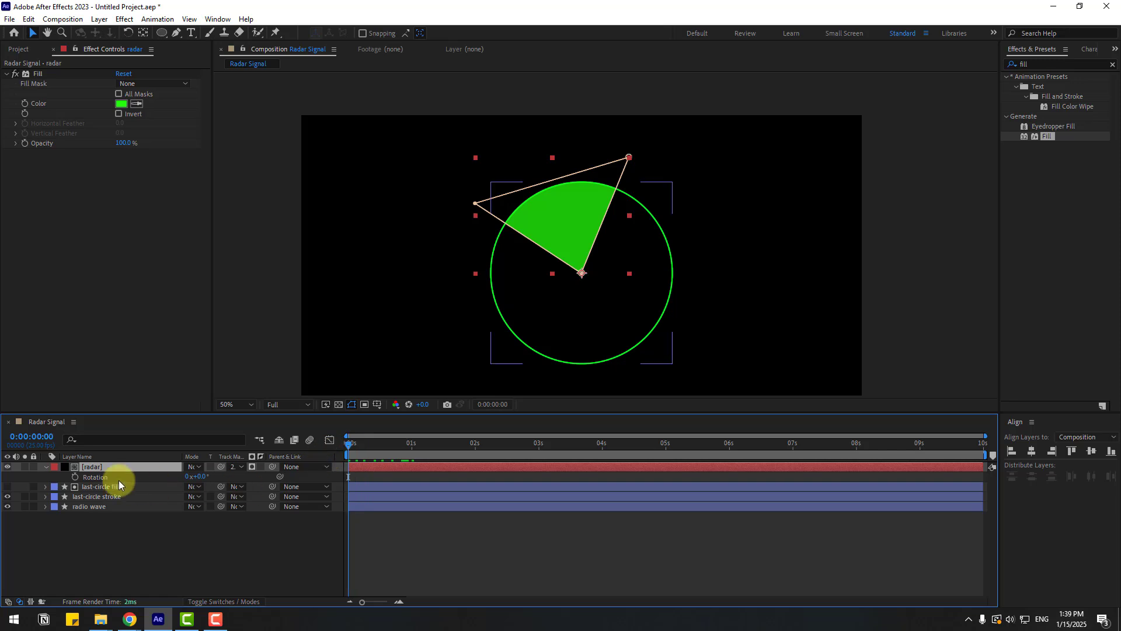
click(75, 477)
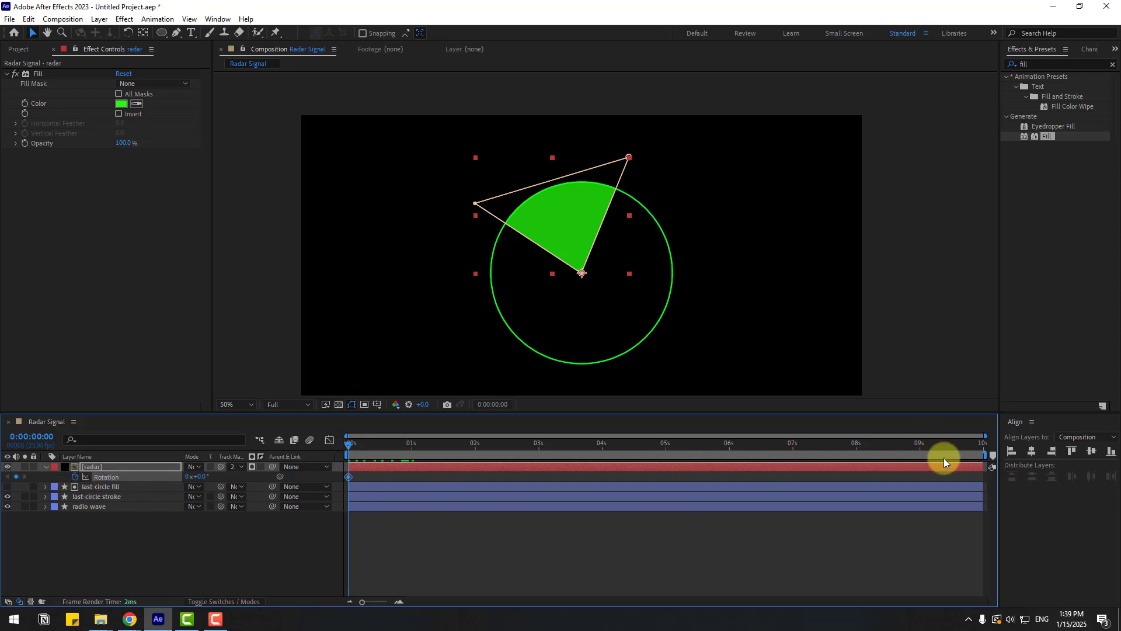
drag(943, 458, 1026, 446)
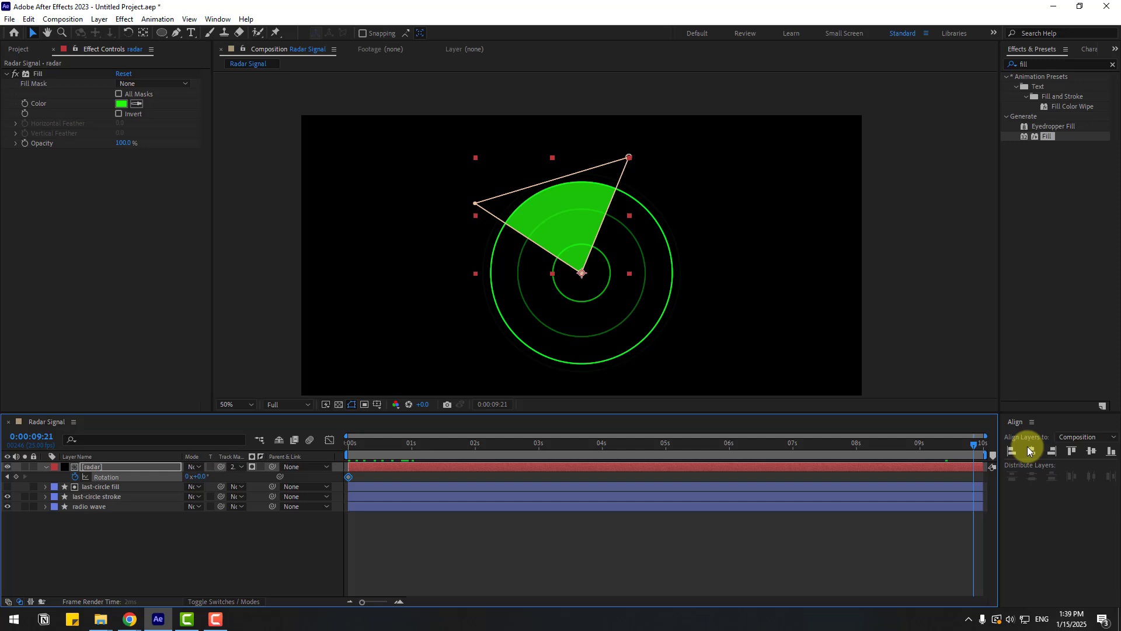
click(186, 477)
text(1)
key(Return)
click(479, 541)
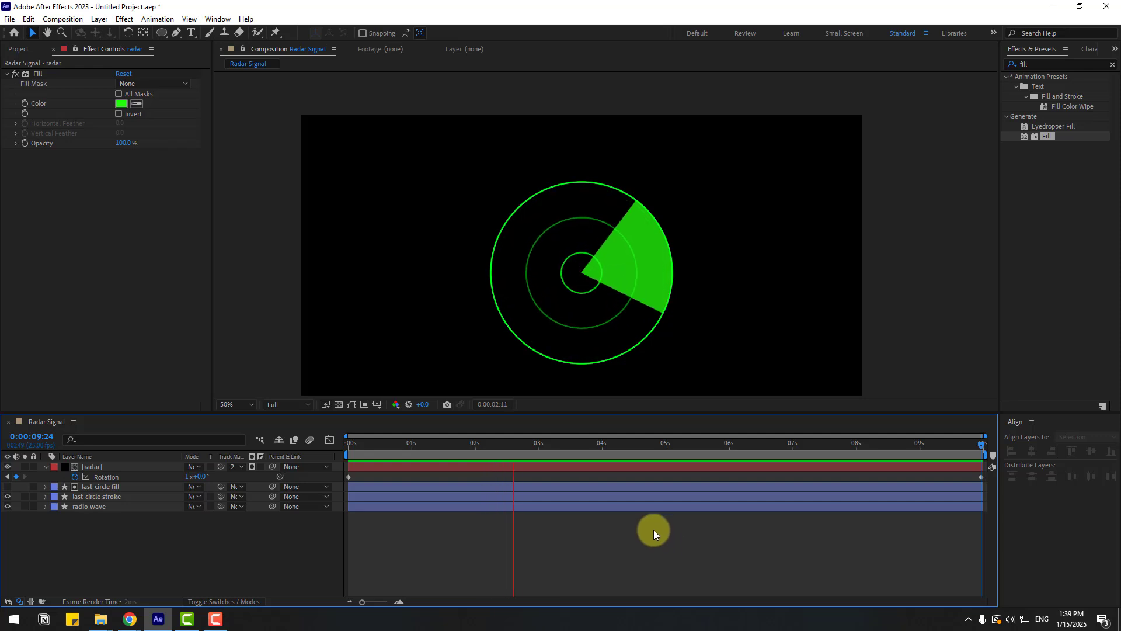
- Lower the radar layer's opacity to 45%
click(97, 467)
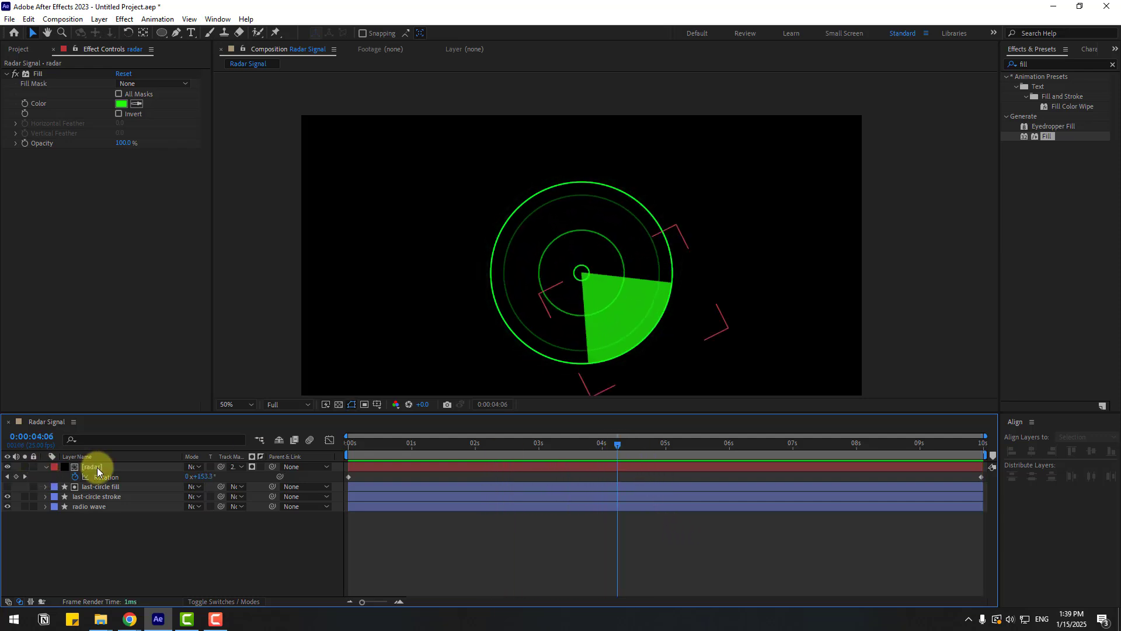
key(t)
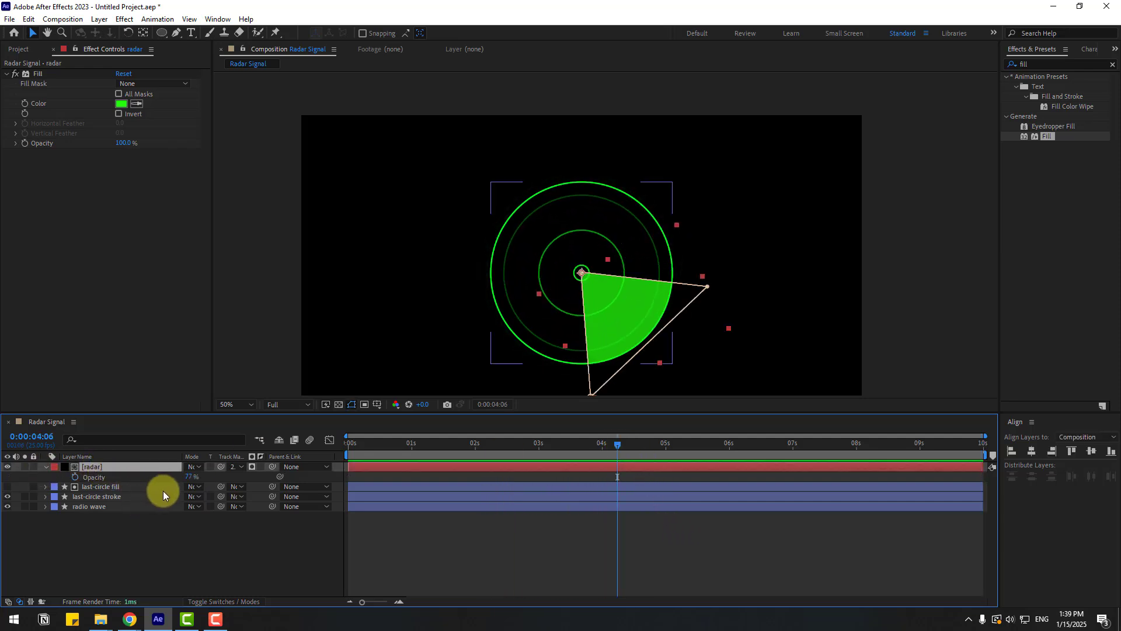
click(190, 478)
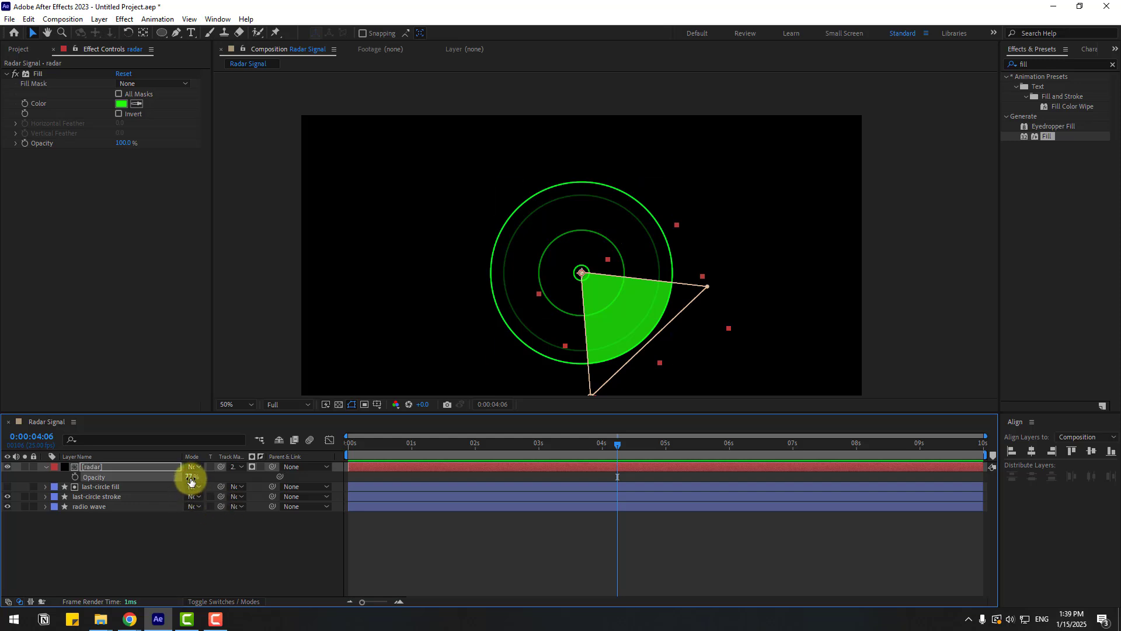
drag(187, 476, 173, 471)
click(183, 538)
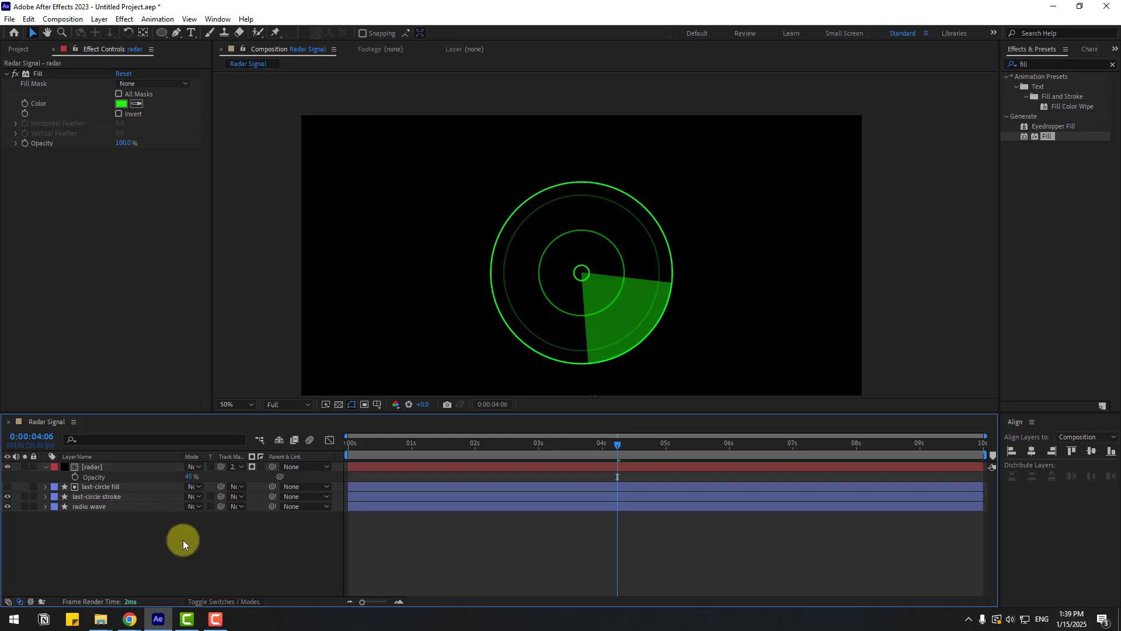
- Preview the sweep animation playback
key(space)
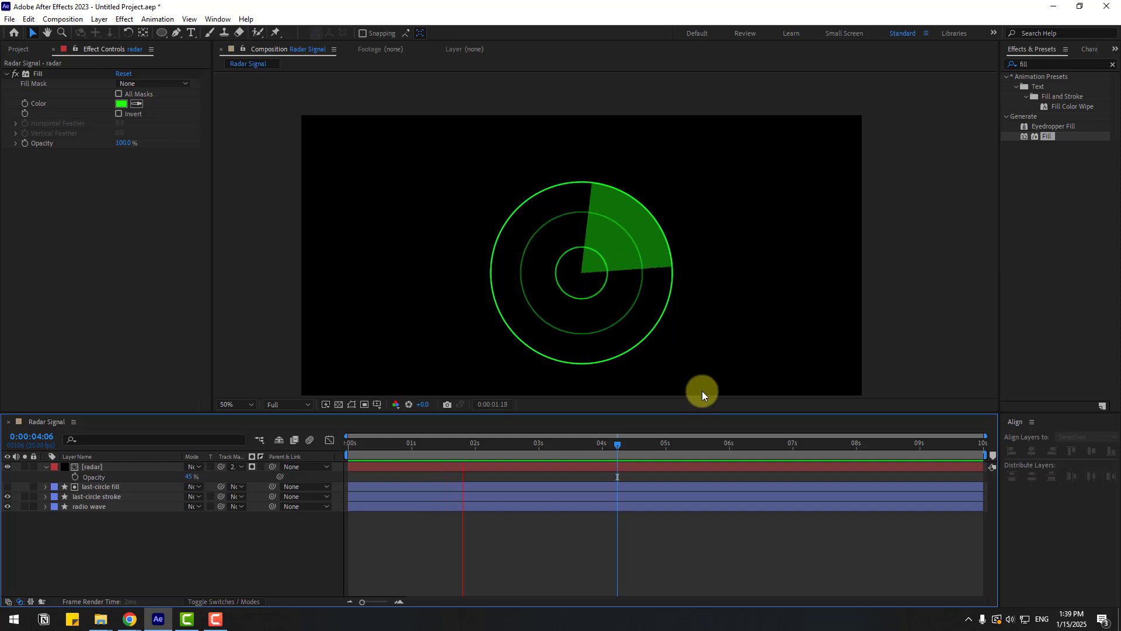
key(space)
key(u)
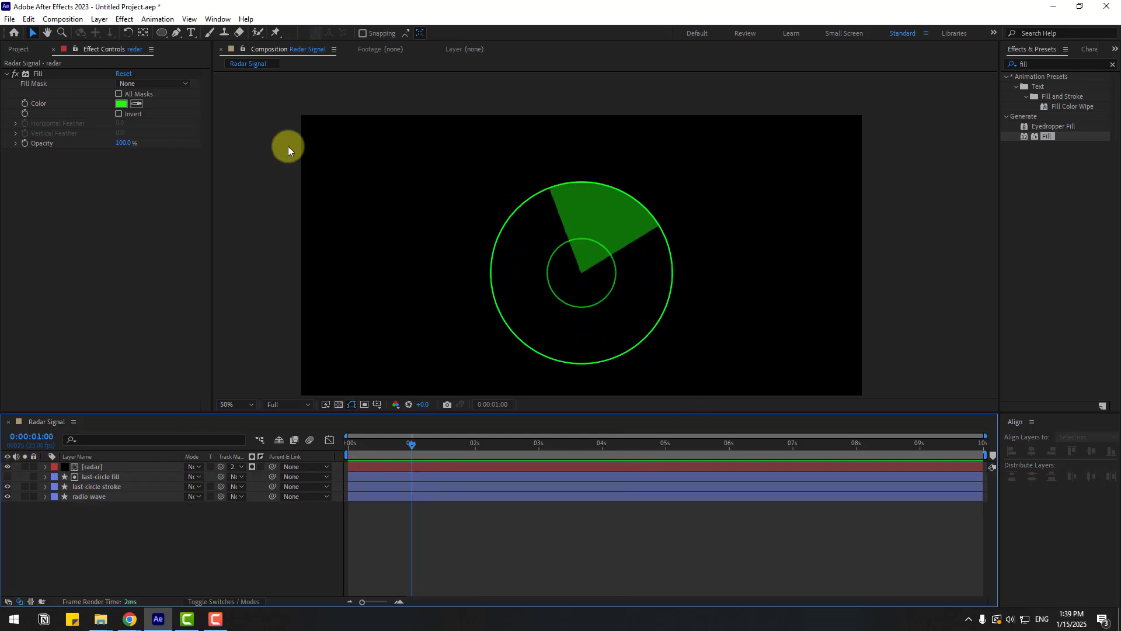
- Draw a small ellipse shape at the radar centre and align it to the composition's horizontal and vertical centre
drag(160, 33, 241, 57)
scroll(526, 275, up, 4)
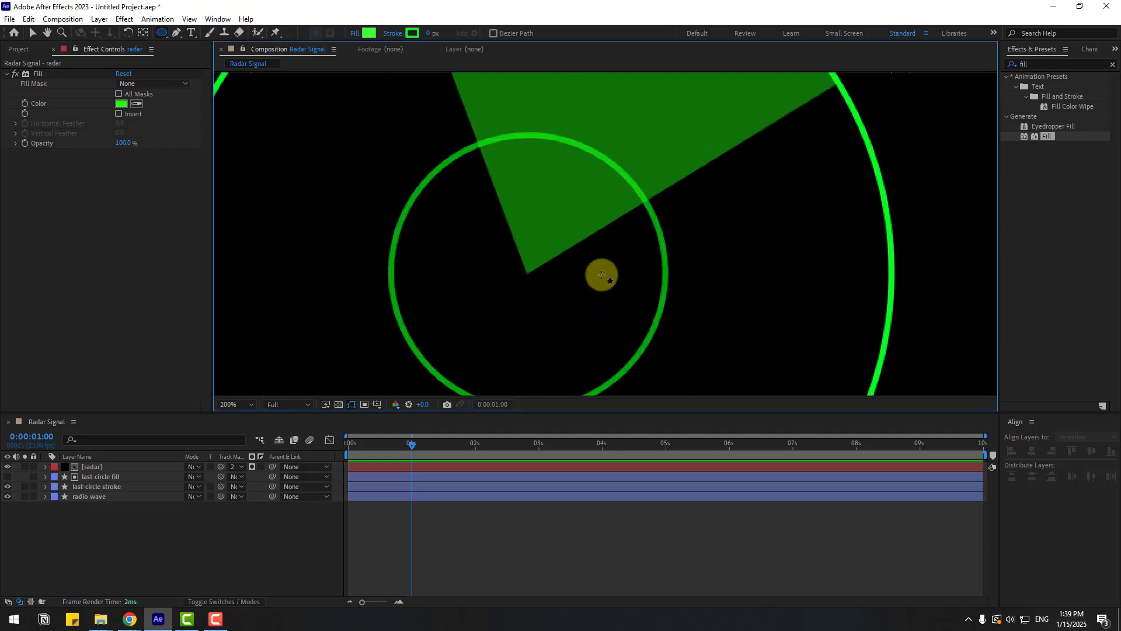
drag(489, 257, 525, 292)
click(33, 33)
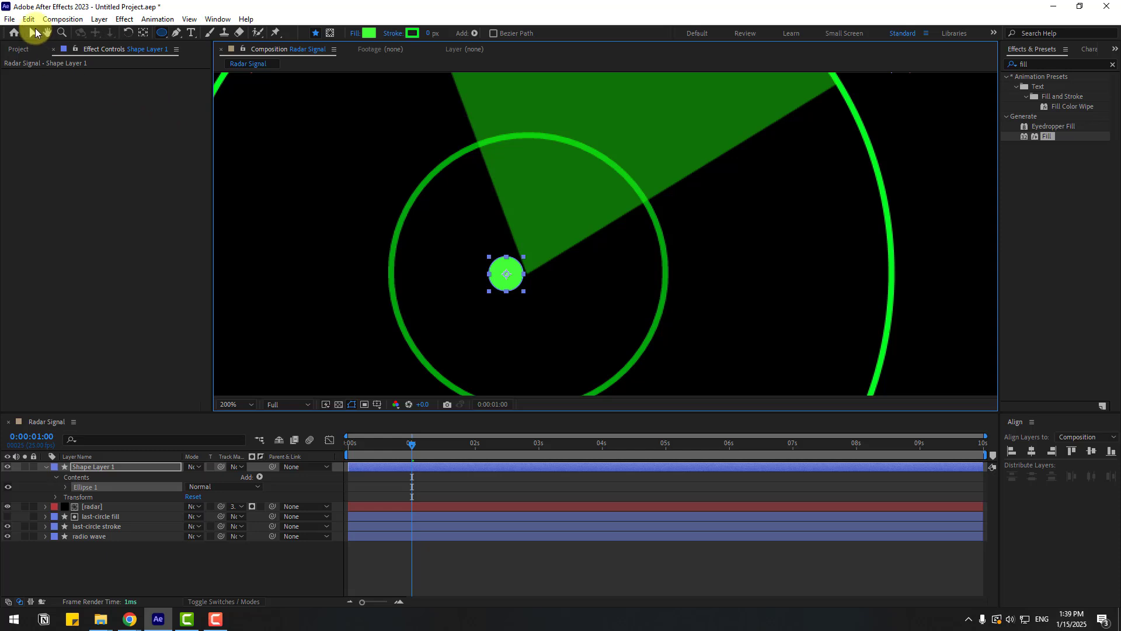
click(1031, 451)
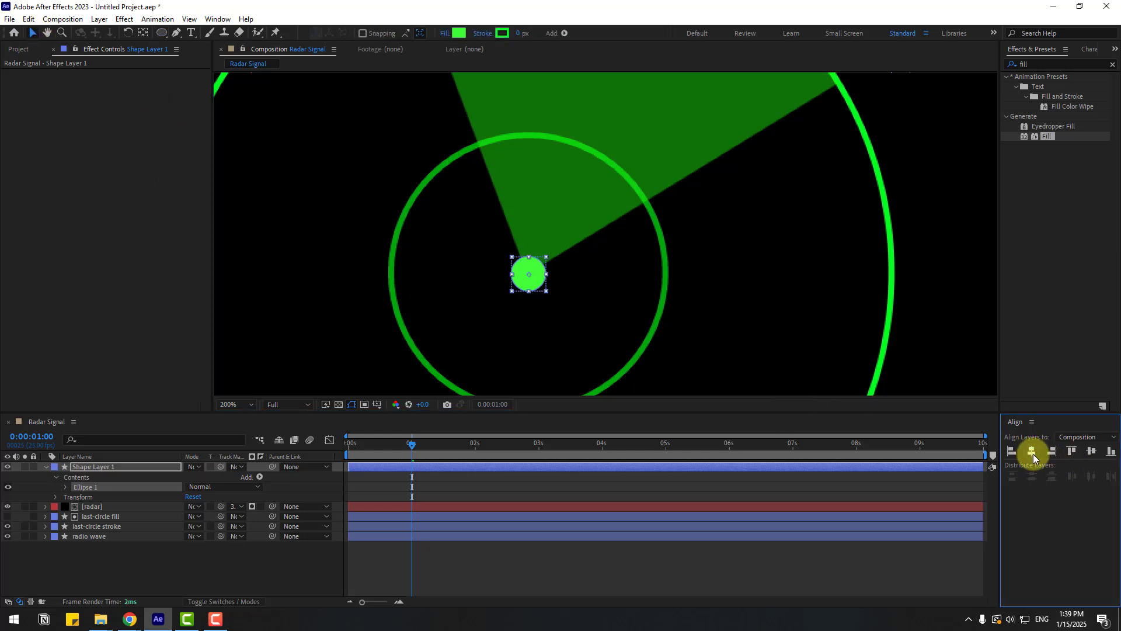
click(1093, 452)
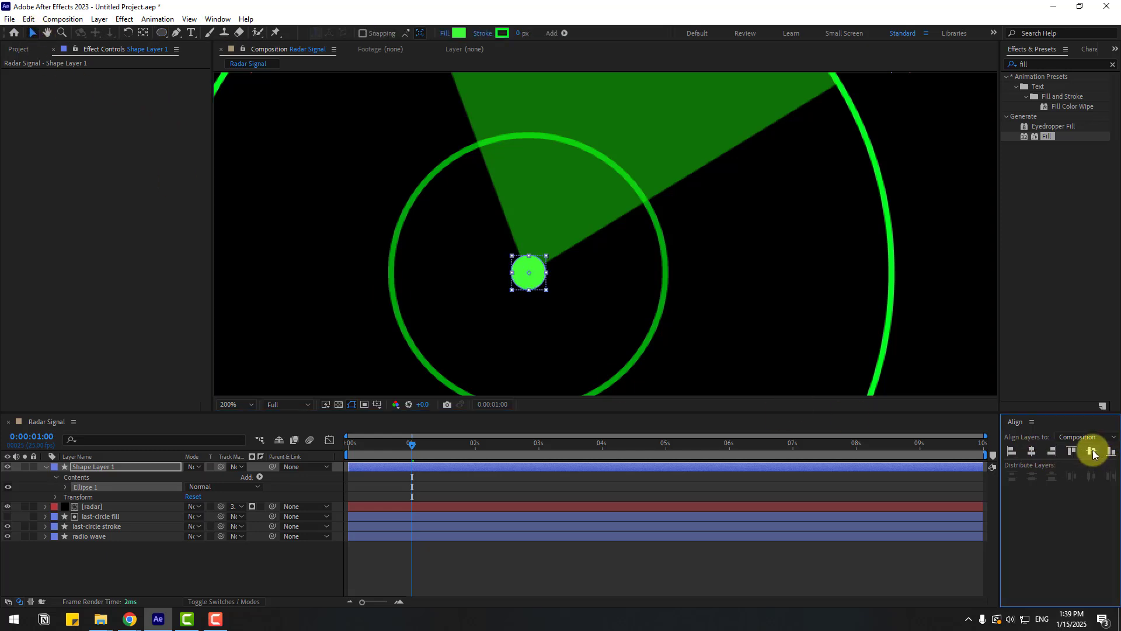
- Keyframe the dot's scale at 50% on the first frame and 100% ten frames later
click(297, 578)
click(528, 272)
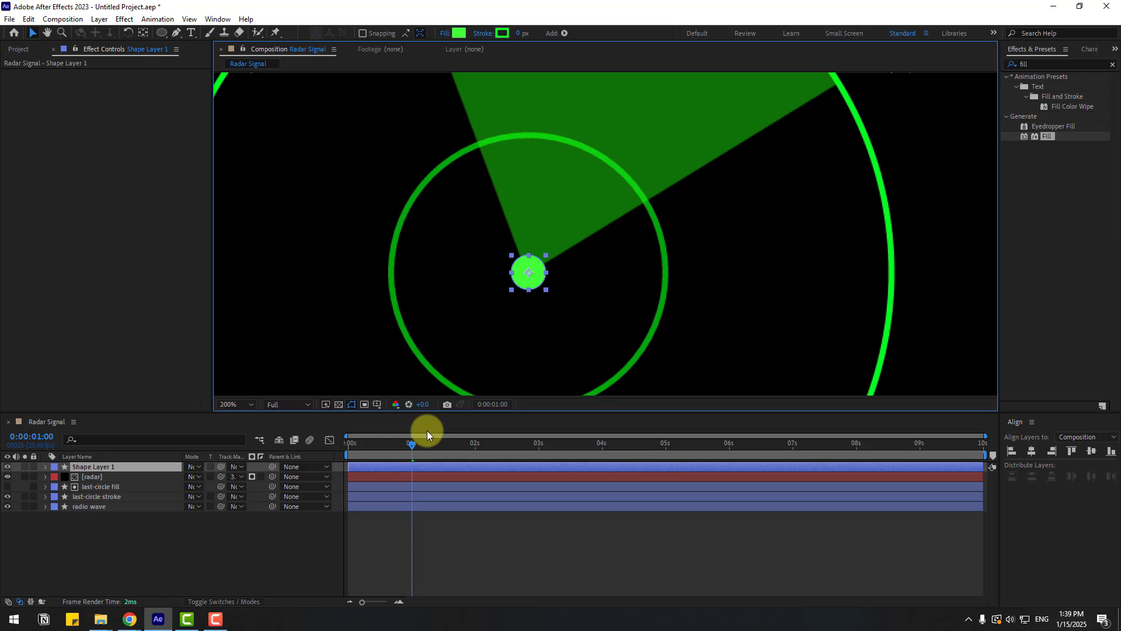
drag(426, 430, 324, 446)
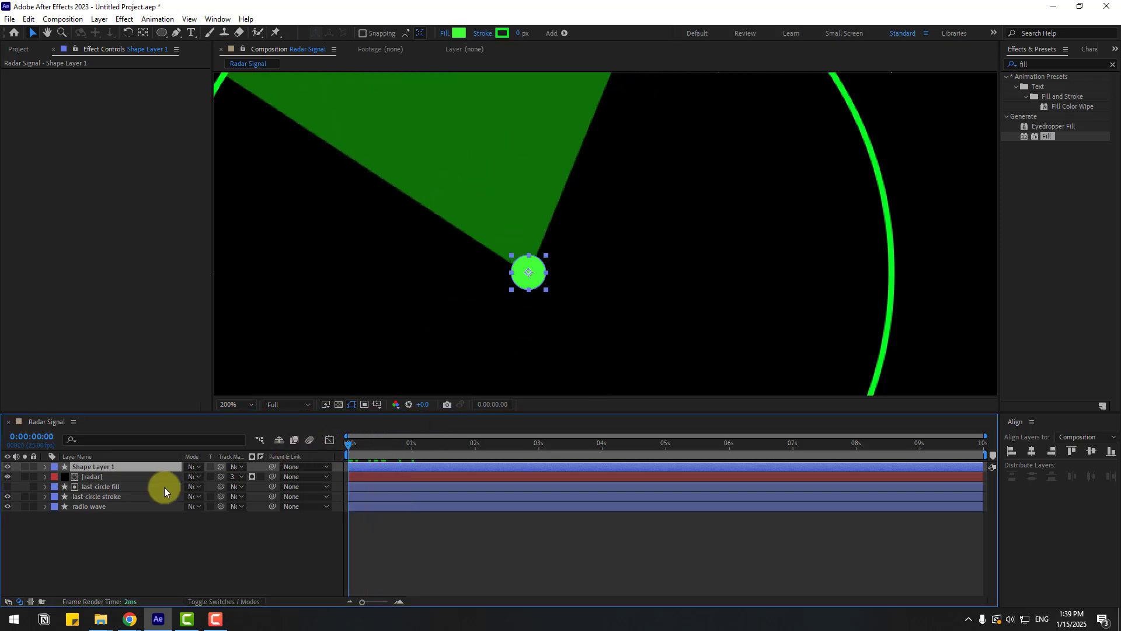
key(s)
click(202, 476)
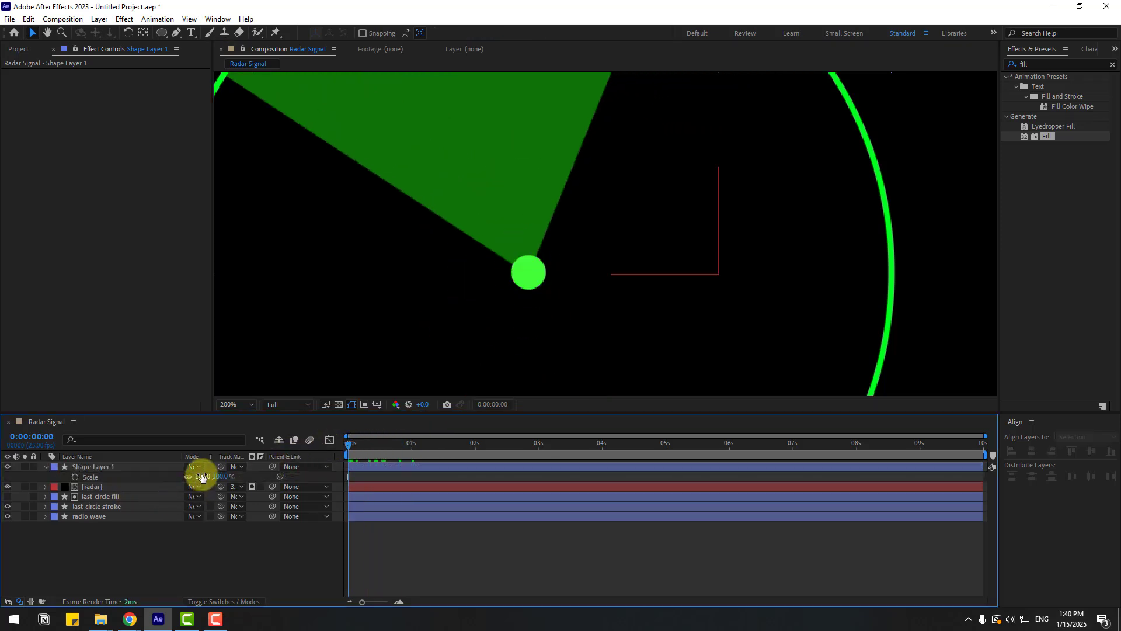
text(50)
key(Return)
click(227, 543)
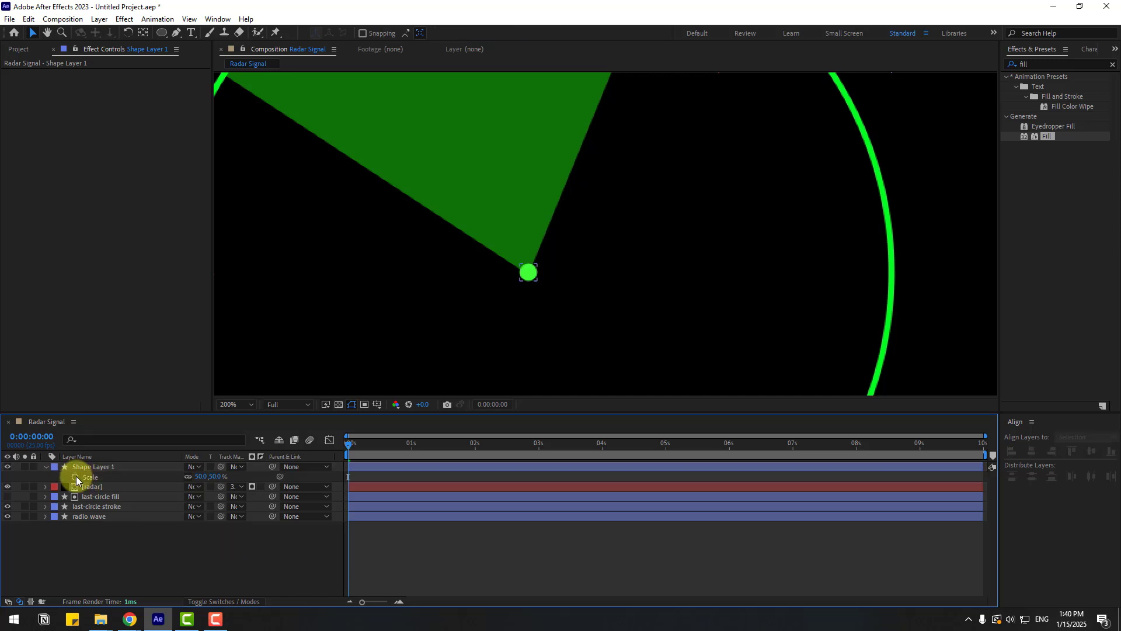
click(76, 477)
key(shift+Page_Down)
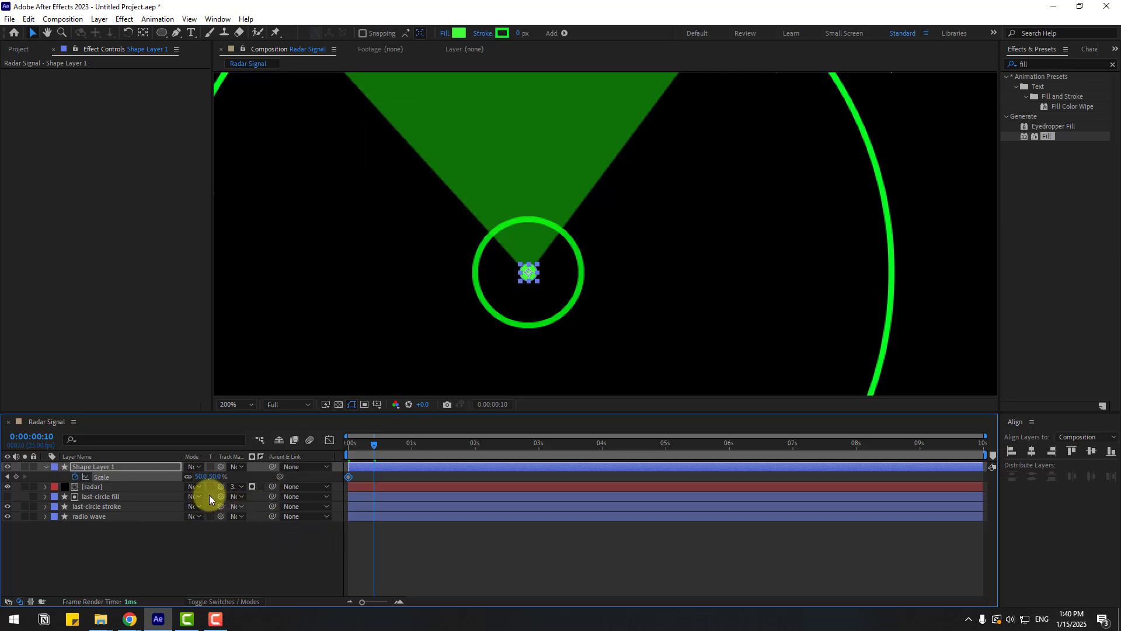
click(200, 476)
text(100)
key(Return)
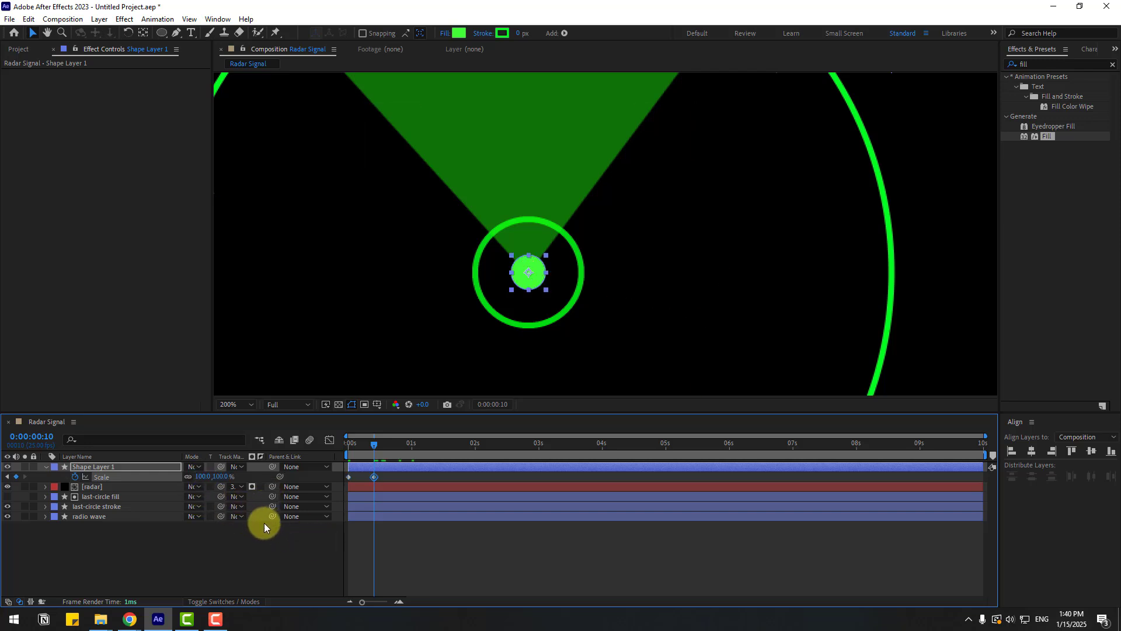
- Copy the 50% scale keyframe to frame 20
key(shift+Page_Down)
click(349, 477)
key(ctrl+c)
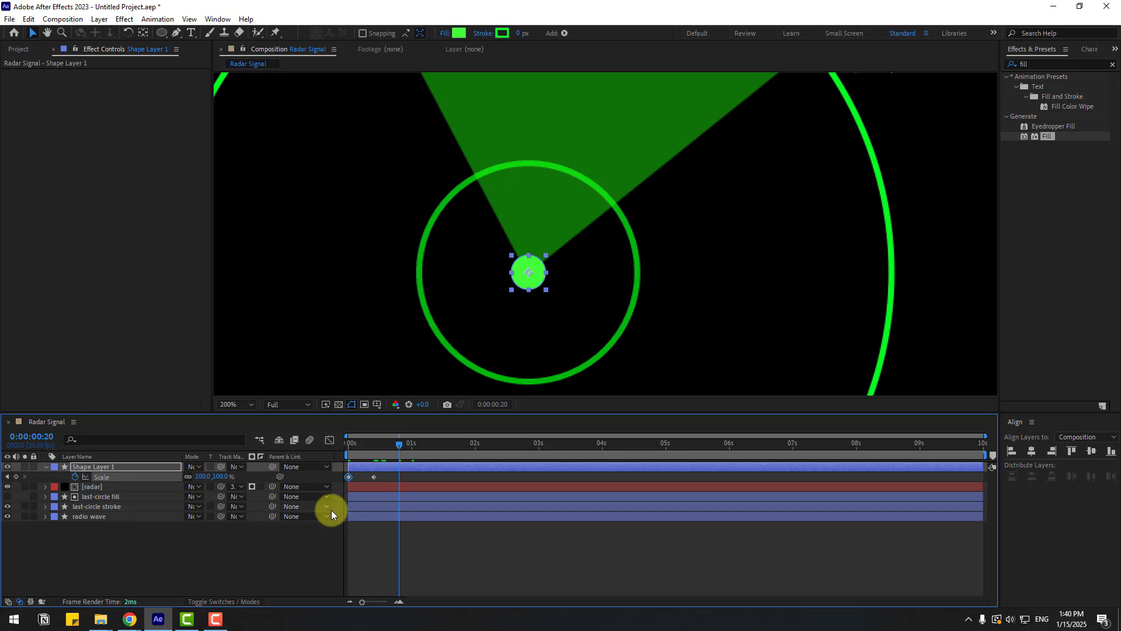
key(ctrl+v)
- Apply Easy Ease to all three scale keyframes of the dot
drag(414, 475, 339, 481)
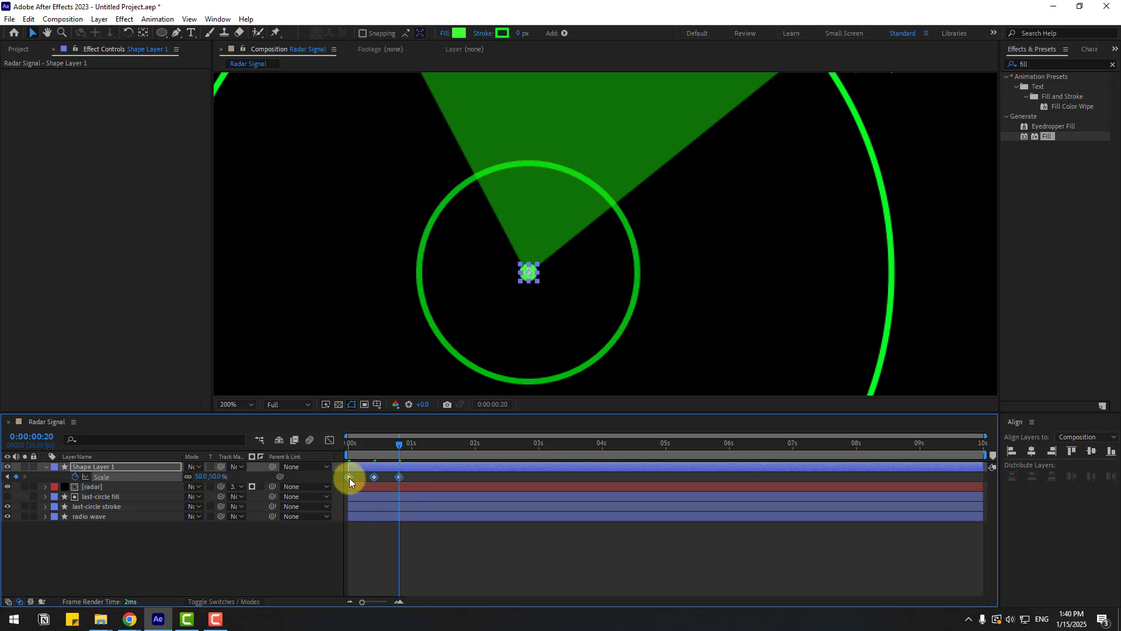
right_click(349, 477)
mouse_move(358, 470)
click(619, 508)
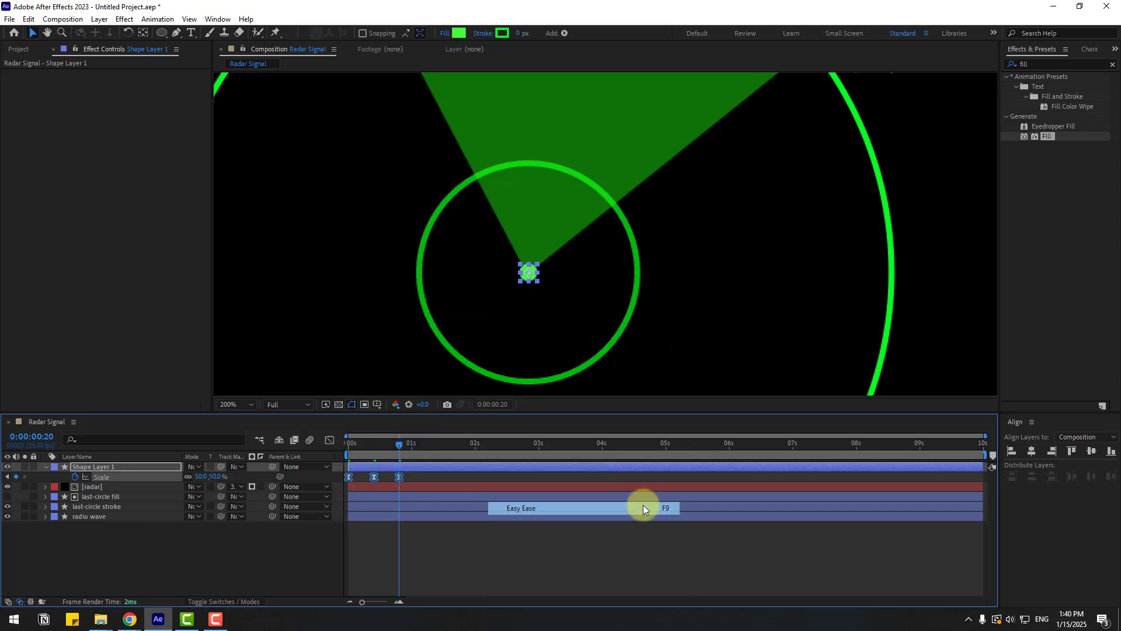
click(250, 562)
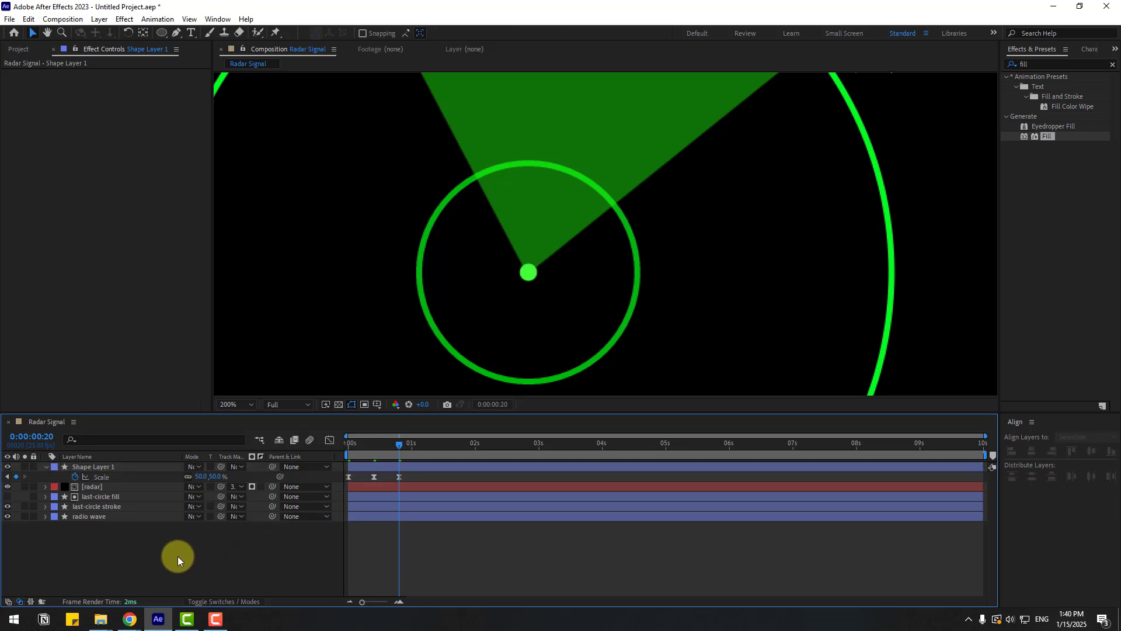
- Add a loopOutDuration cycle expression to the dot's scale property
alt+click(75, 476)
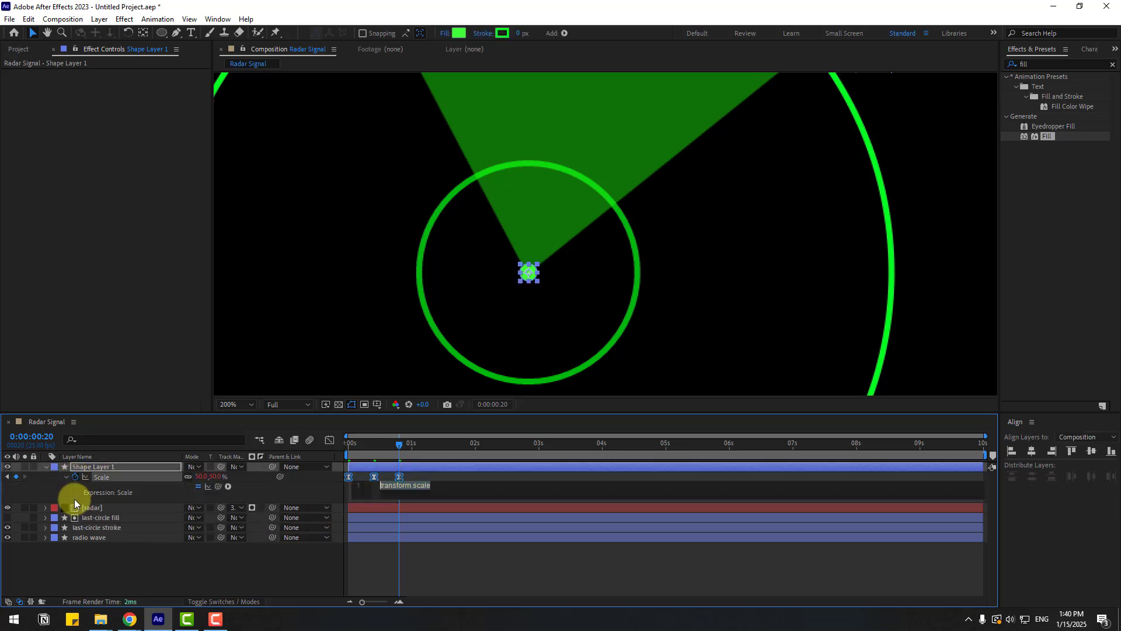
click(229, 486)
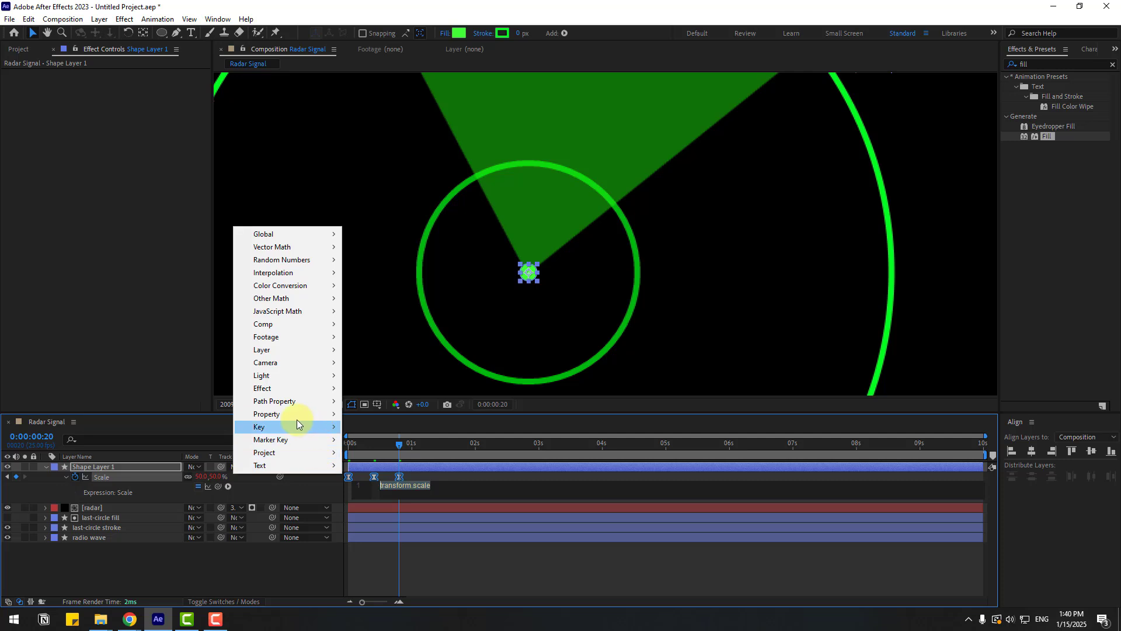
mouse_move(336, 413)
click(426, 298)
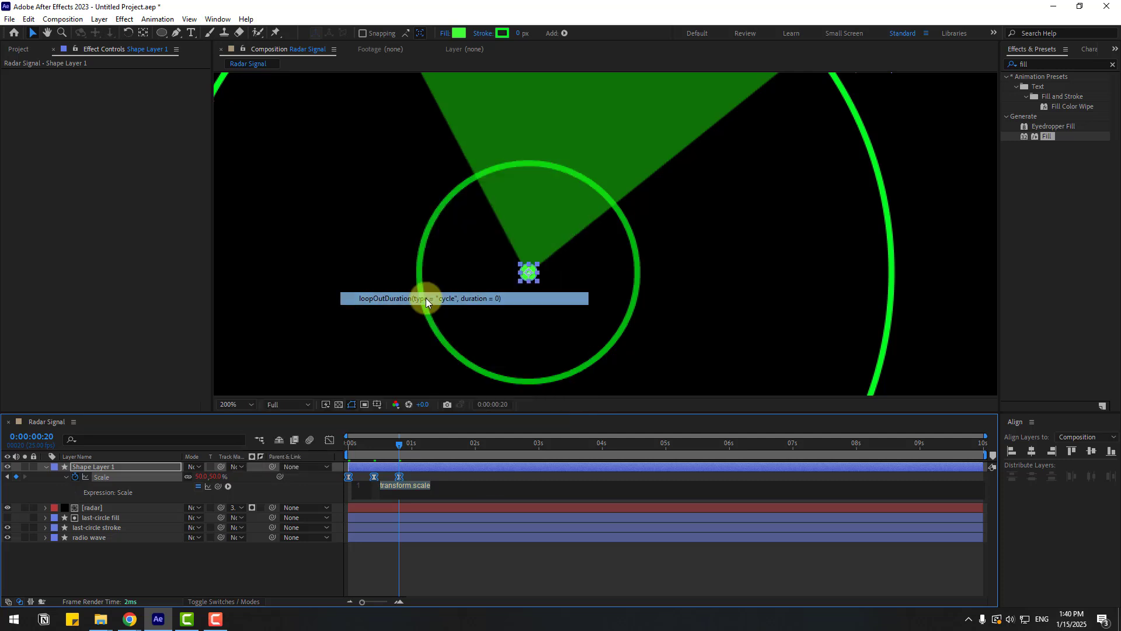
click(493, 552)
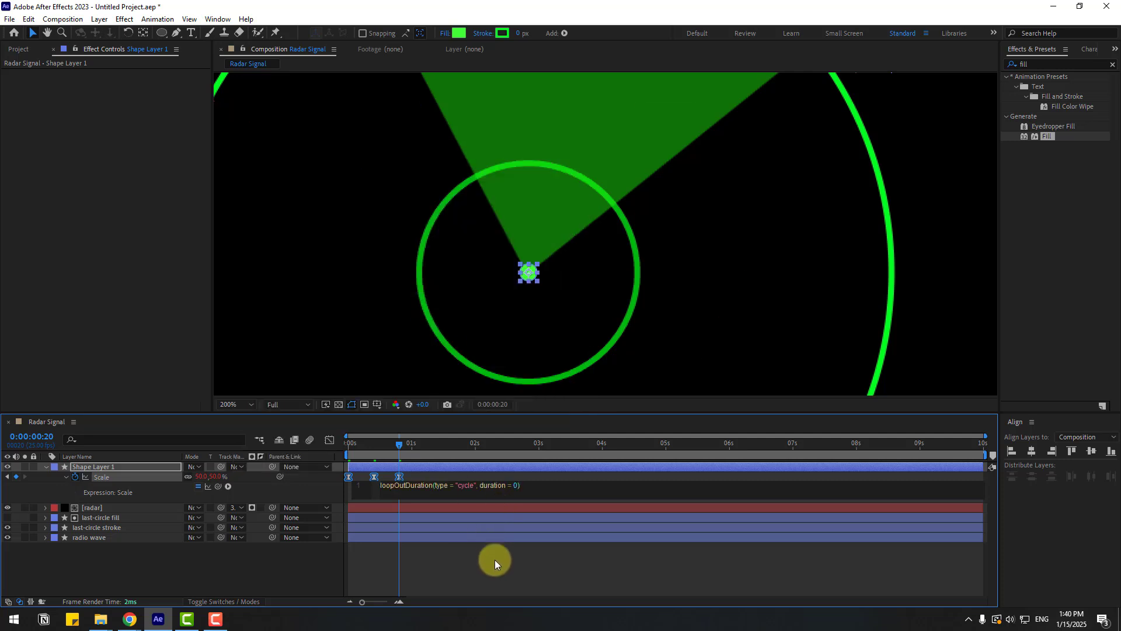
- Preview the pulsing dot and rotating sweep playback
key(space)
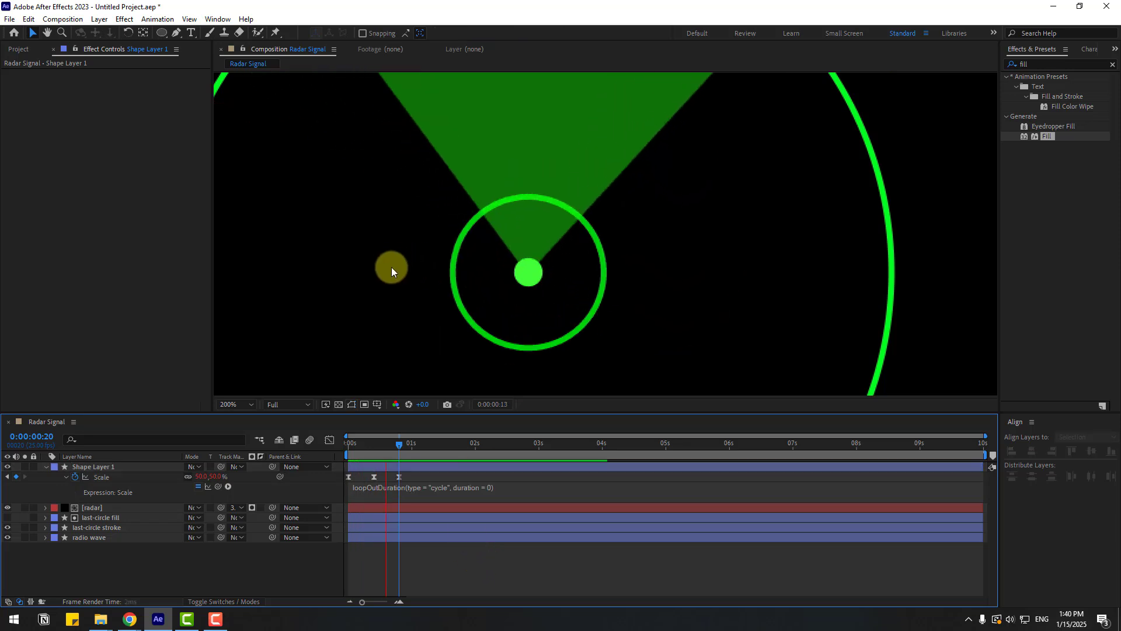
key(comma)
key(comma)
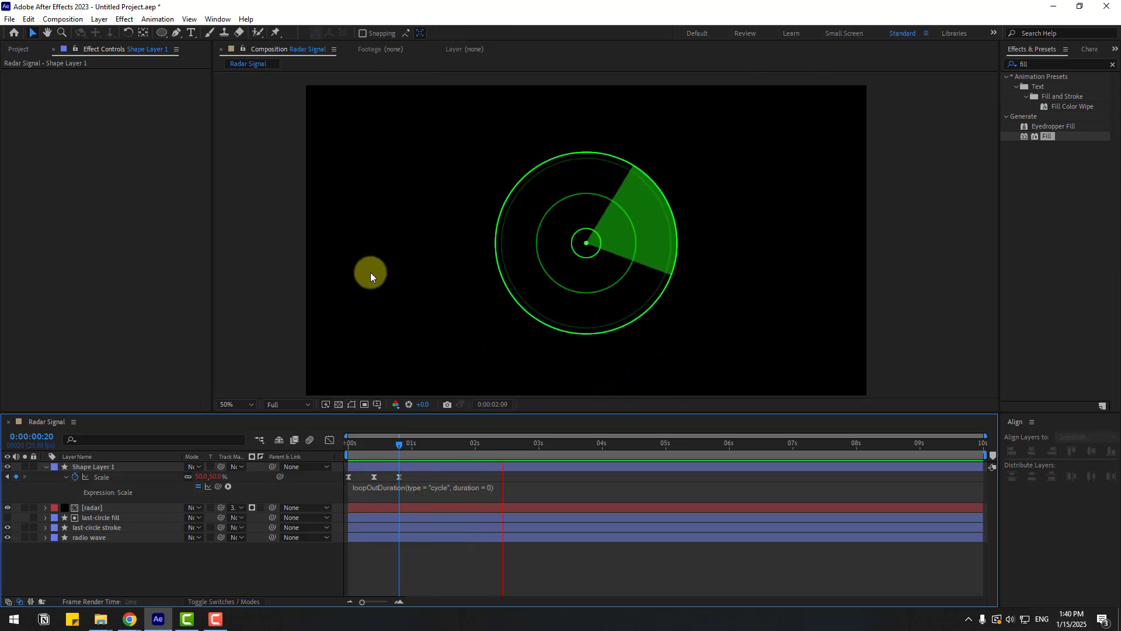
key(space)
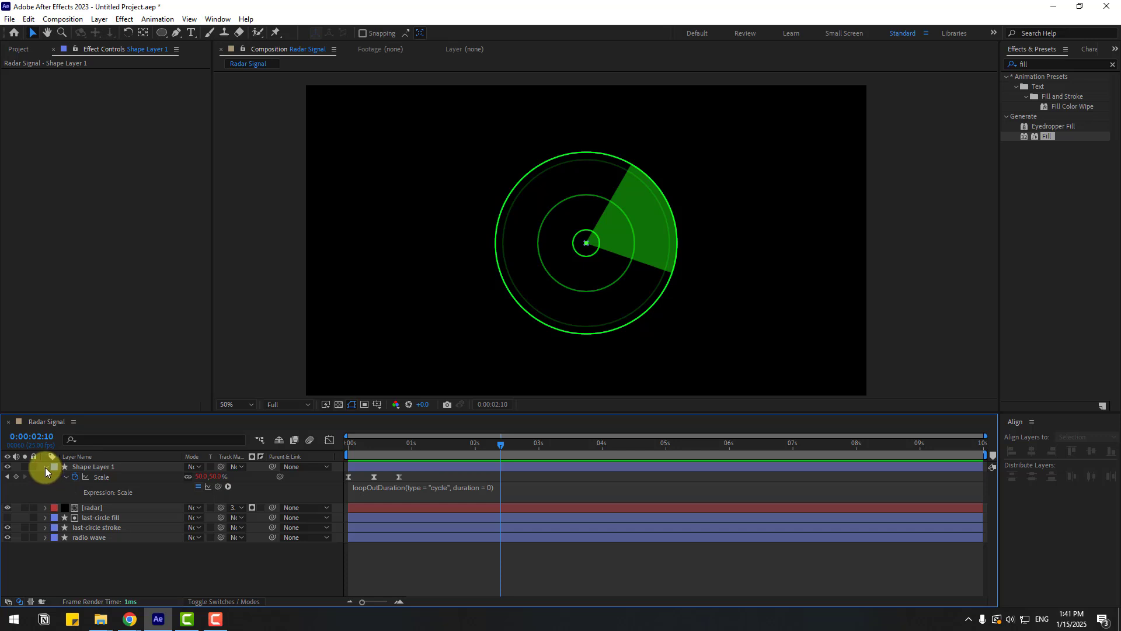
- Collapse the shape layer, pick the Pen tool and turn on the title/action safe guides at 100% zoom
click(45, 468)
click(176, 33)
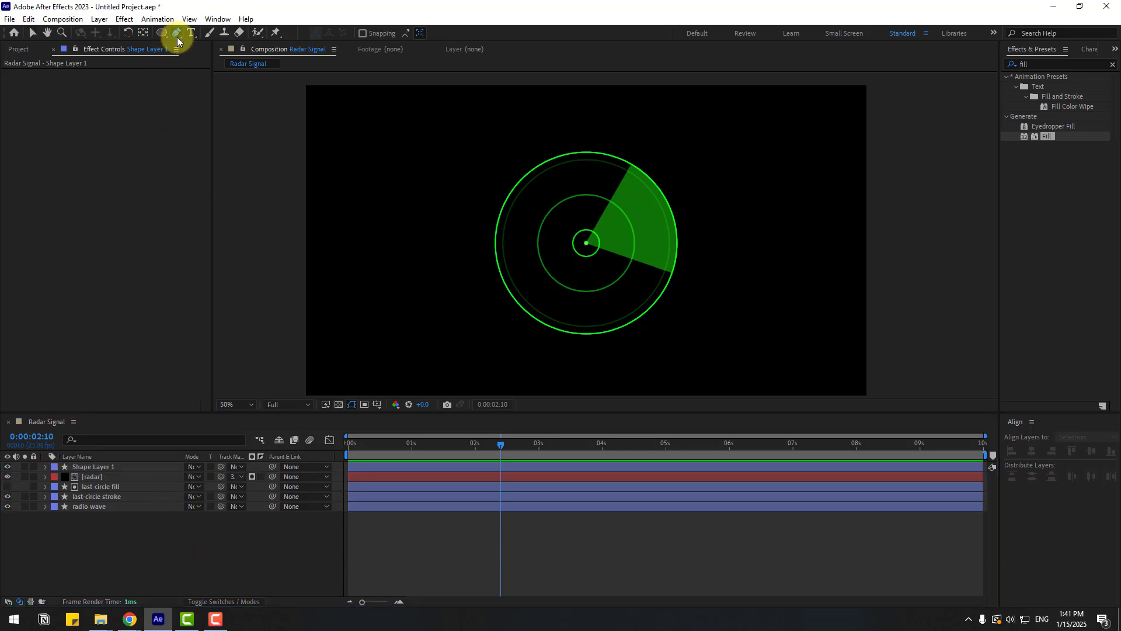
click(376, 405)
click(439, 418)
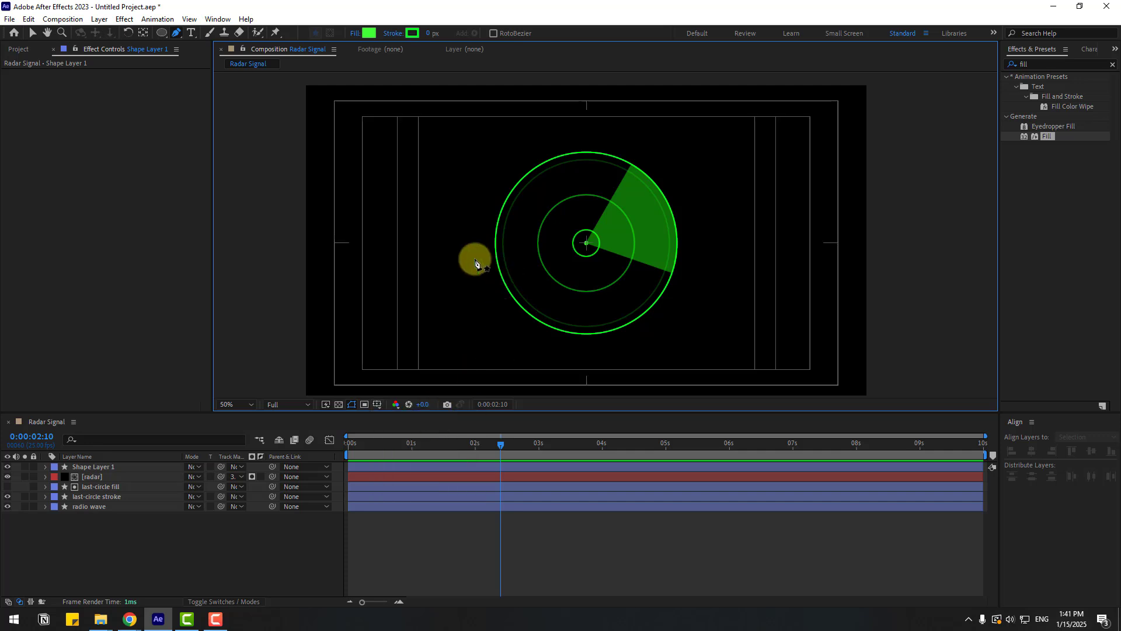
key(slash)
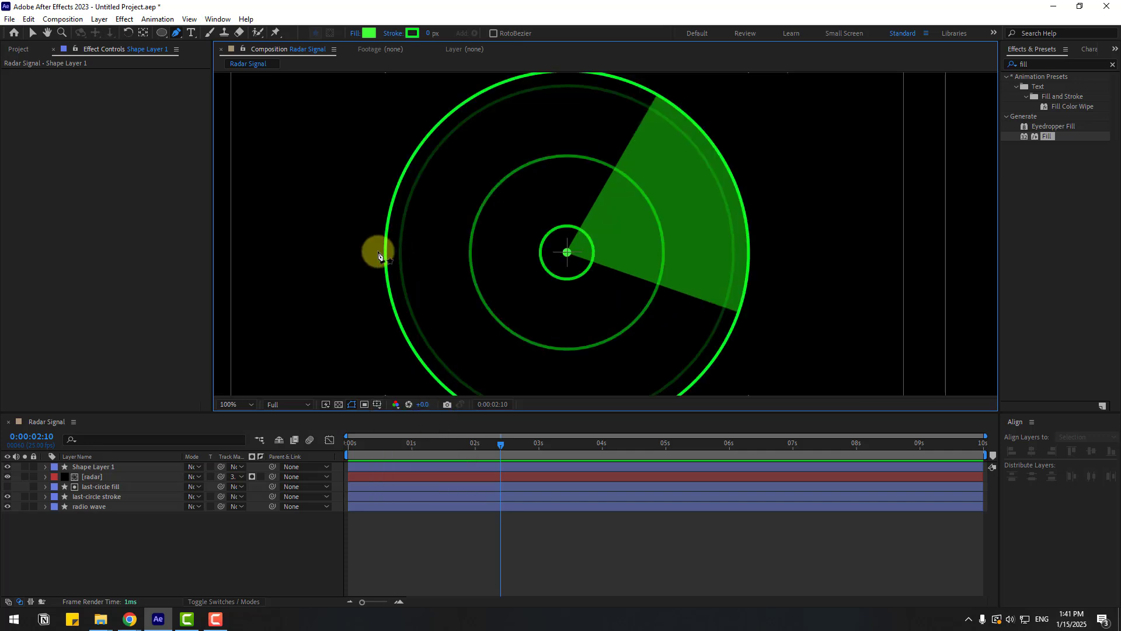
- Draw a straight horizontal line with the Pen tool across the radar through its centre
click(343, 250)
click(791, 250)
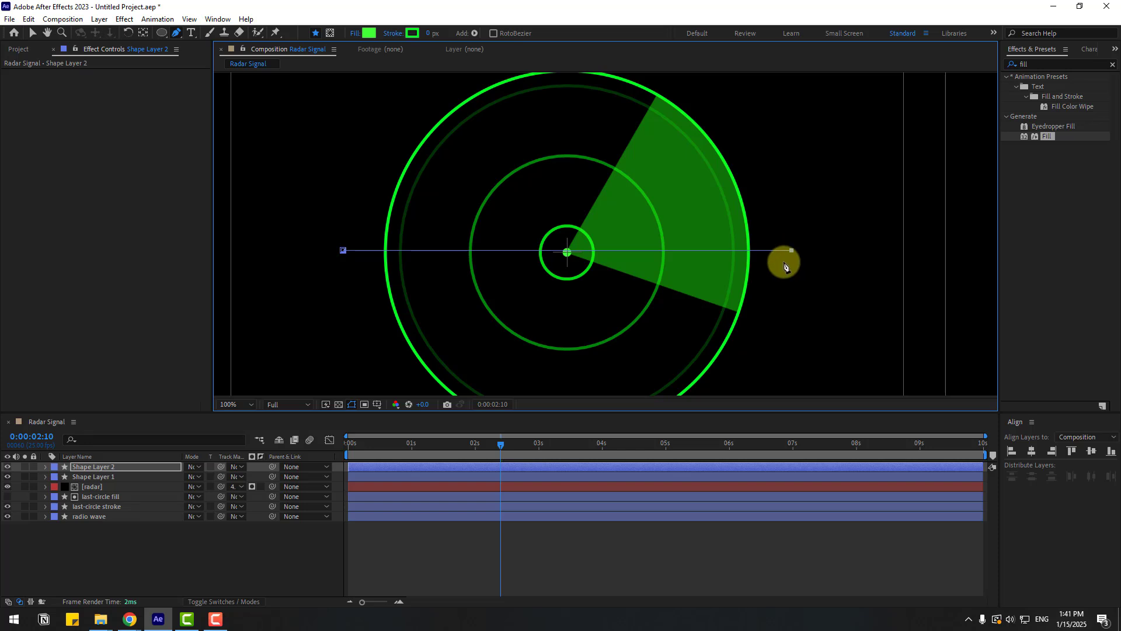
- Set the new line's fill to None
click(354, 33)
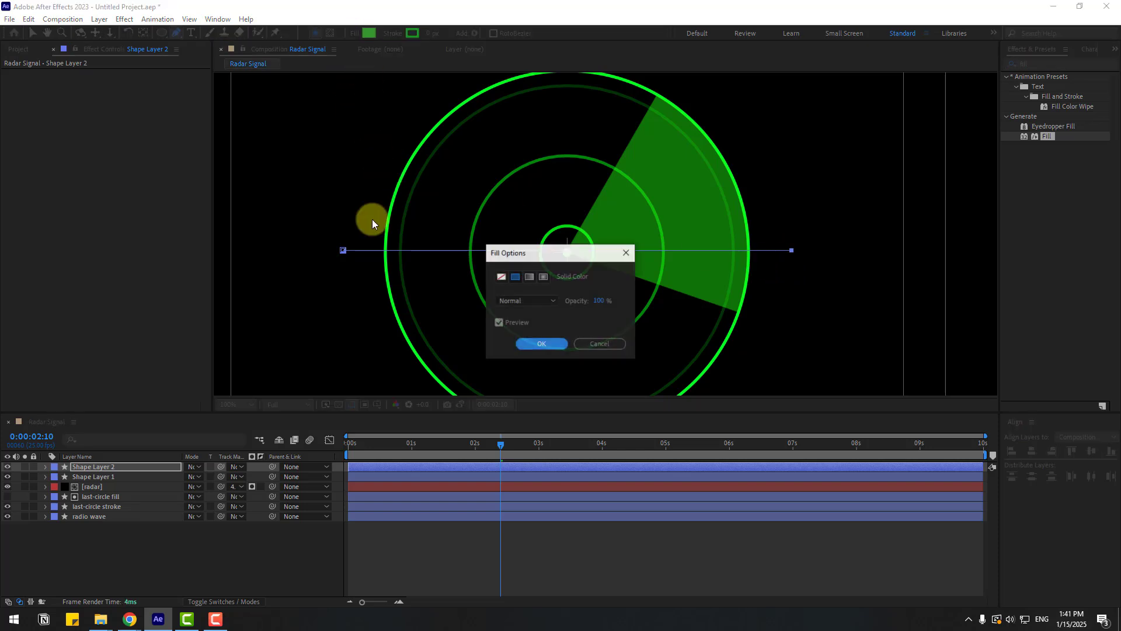
click(500, 276)
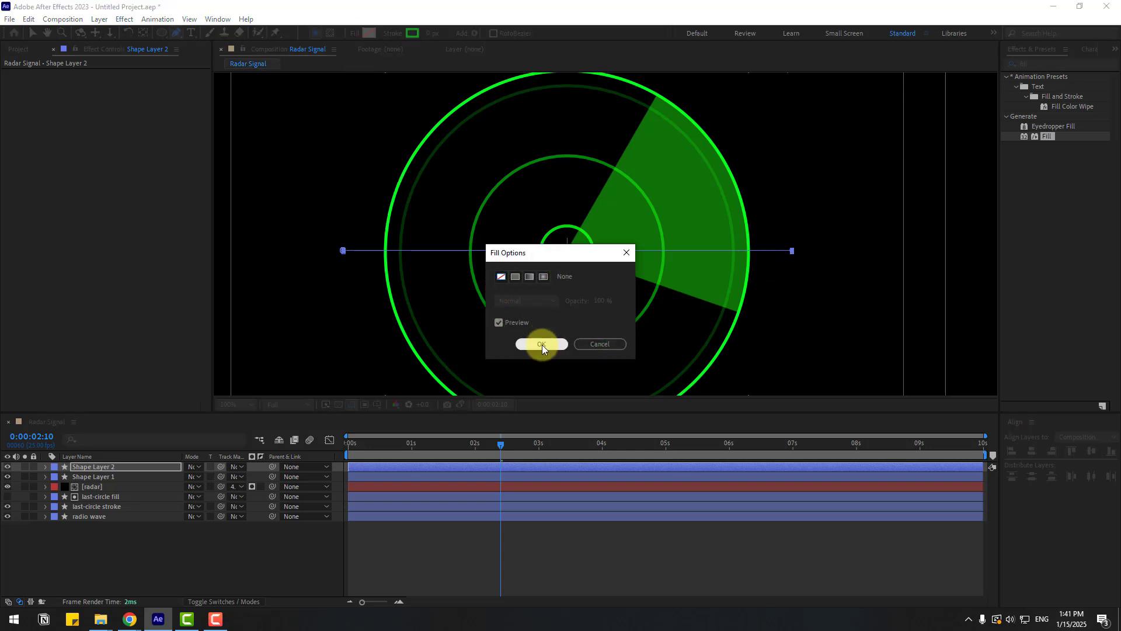
click(542, 344)
- Set the line's stroke width to 5 px and return to the Selection tool
click(431, 35)
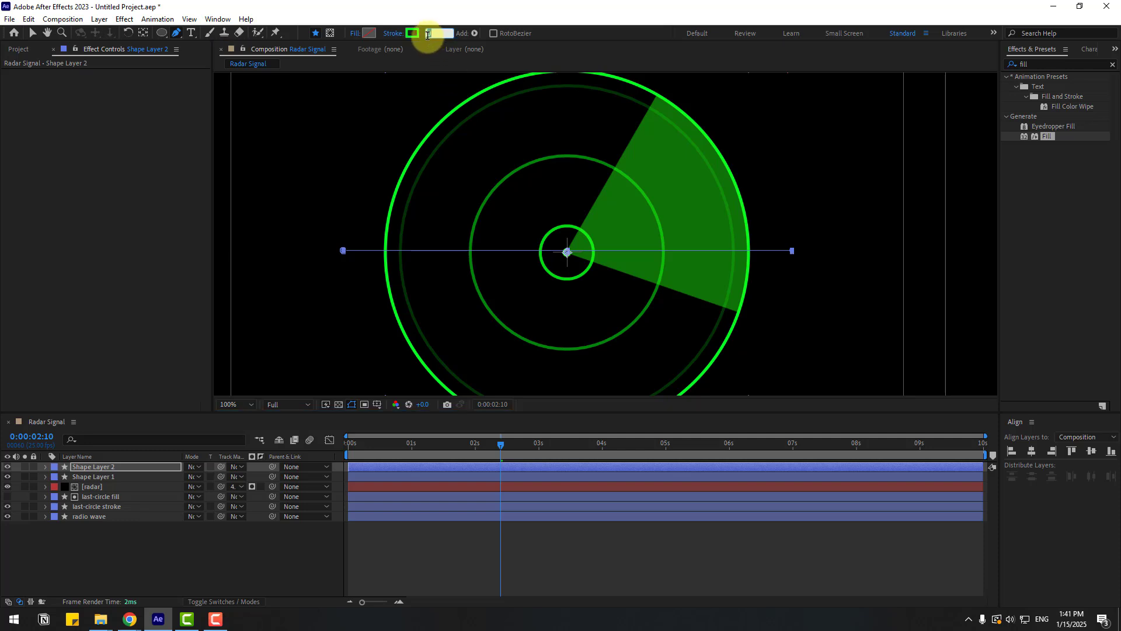
text(5)
key(Return)
click(32, 34)
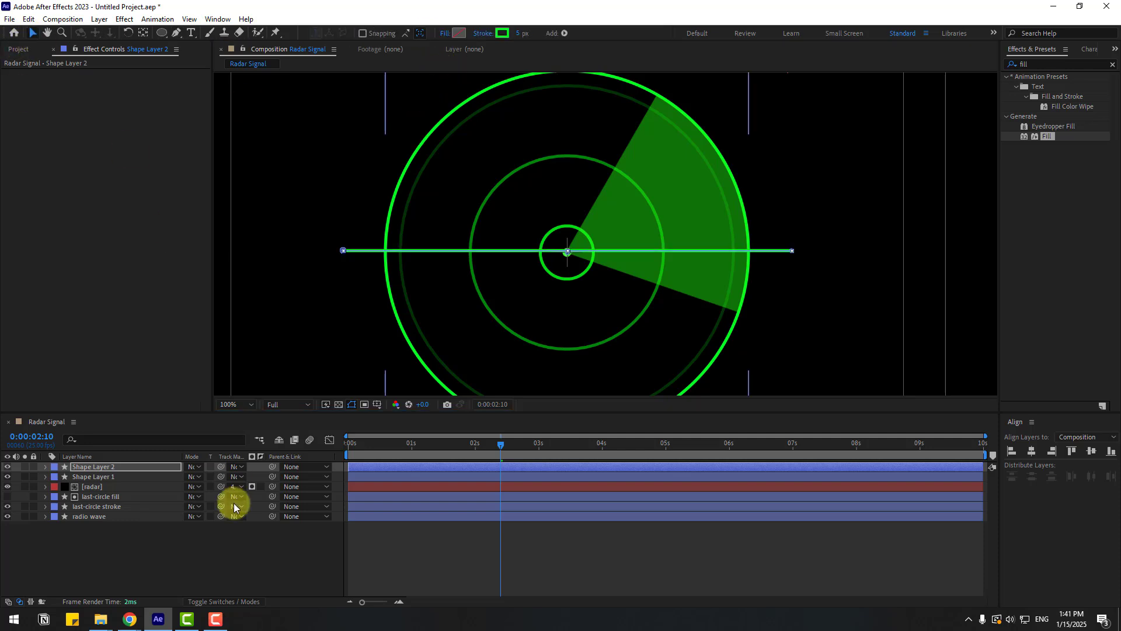
- Rename the new shape layer to line
click(110, 507)
click(108, 469)
key(Return)
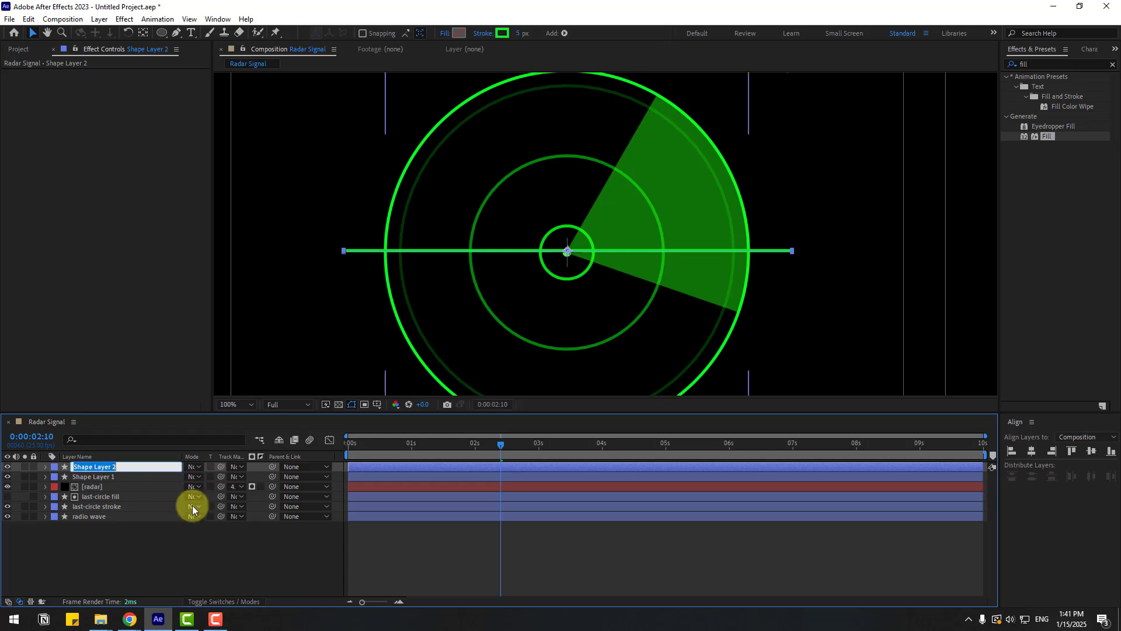
text(line)
key(Return)
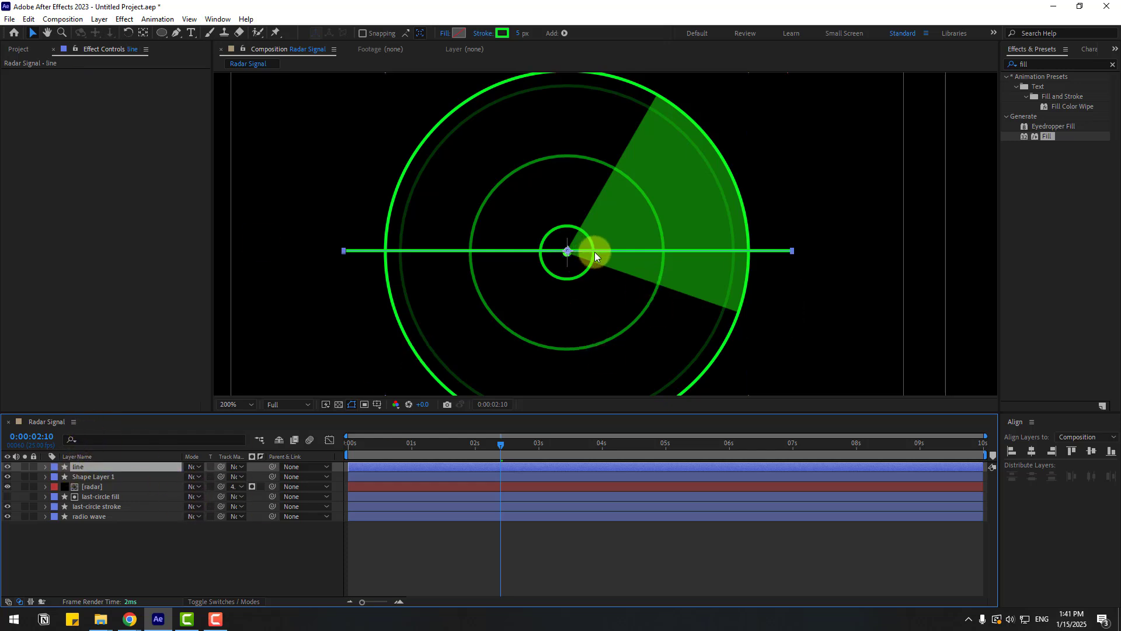
- Set the line's stroke width to 3 px and preview the result
scroll(595, 251, up, 2)
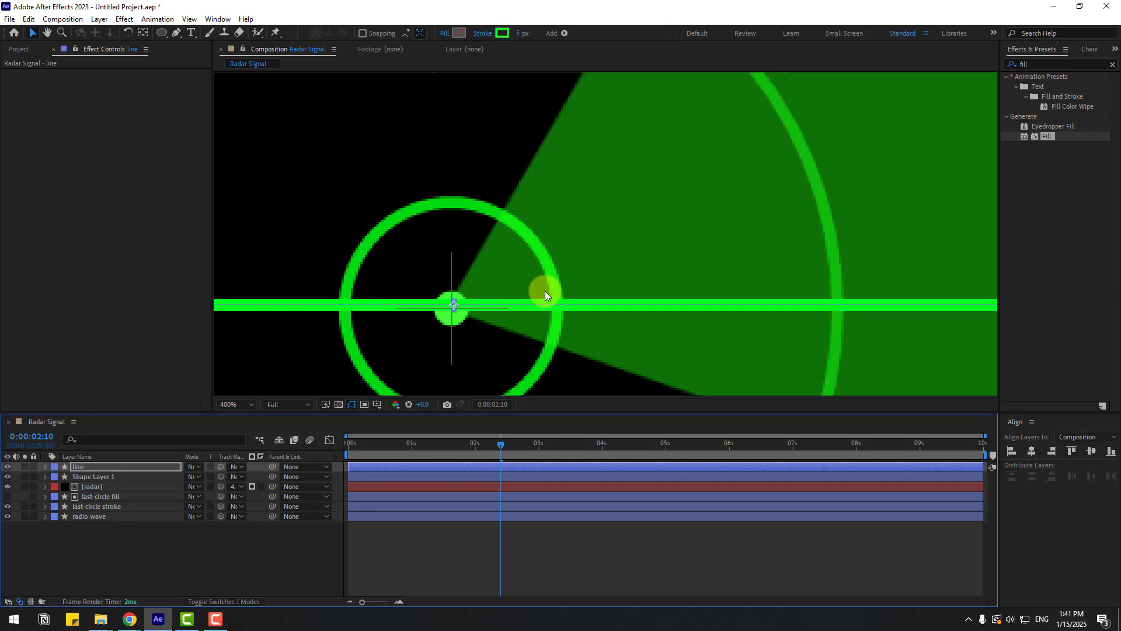
key(Down)
key(Down)
key(Down)
key(Down)
key(Down)
key(Down)
click(519, 33)
text(3)
key(Return)
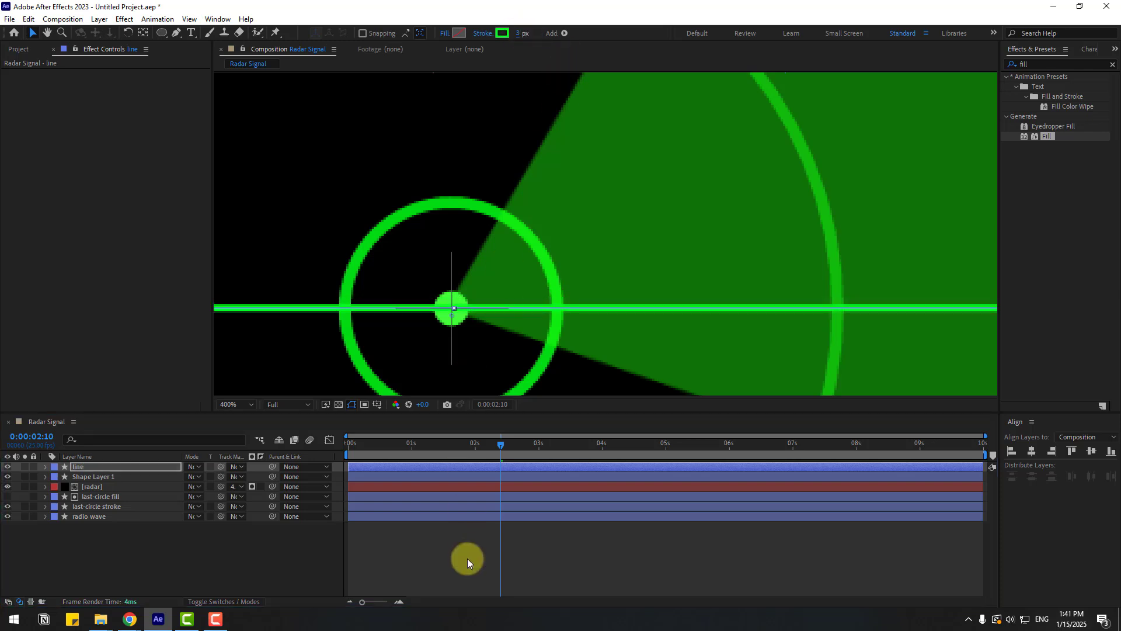
scroll(648, 292, down, 6)
key(space)
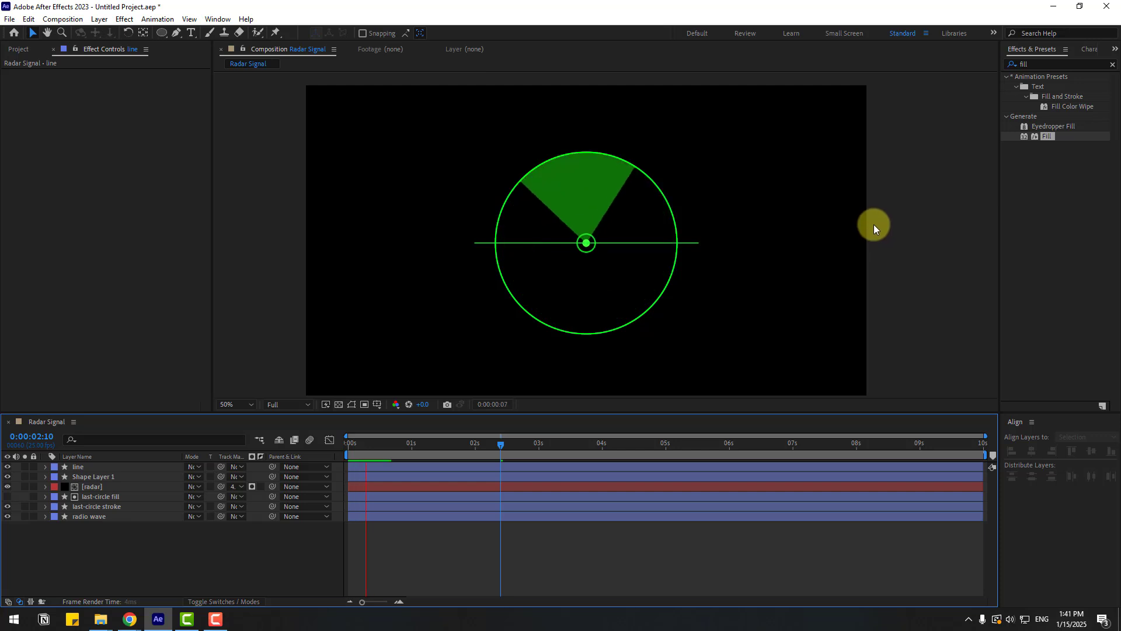
- Duplicate the line layer and set the copy's rotation to 90°
click(451, 452)
click(85, 468)
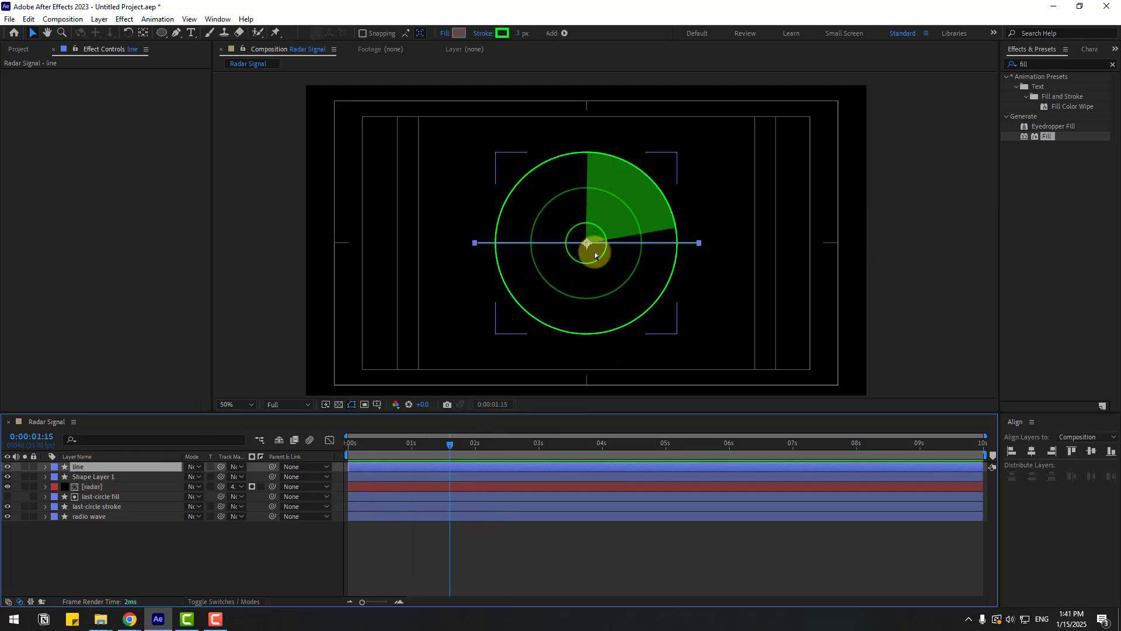
key(ctrl+d)
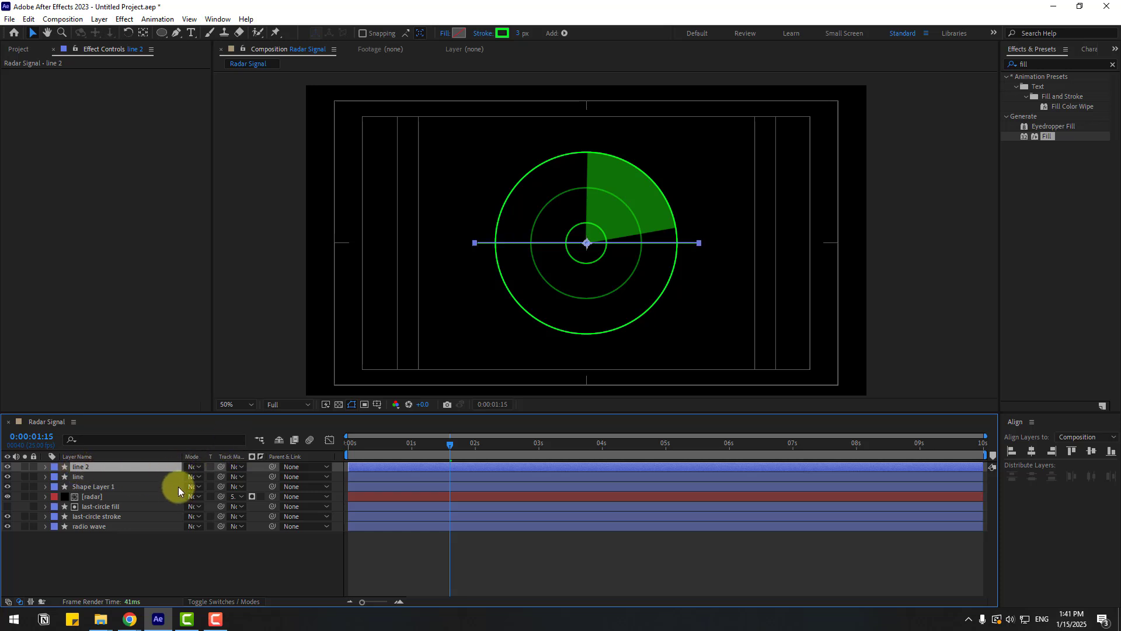
key(r)
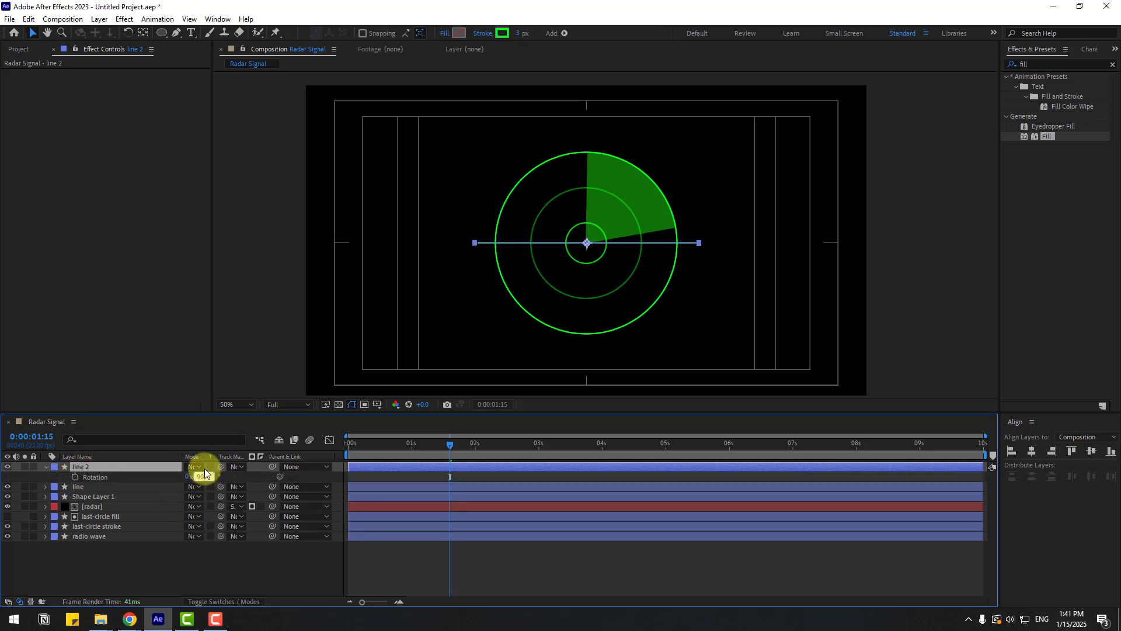
text(90)
key(Return)
- Preview the playback and scrub the playhead back
click(558, 563)
key(space)
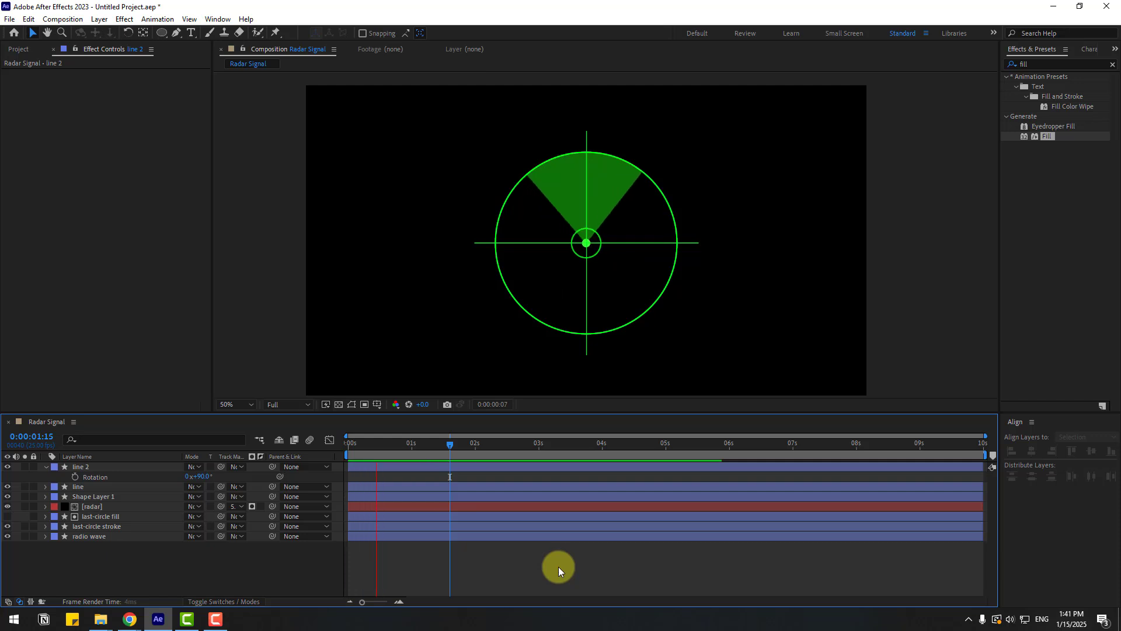
drag(449, 445, 135, 452)
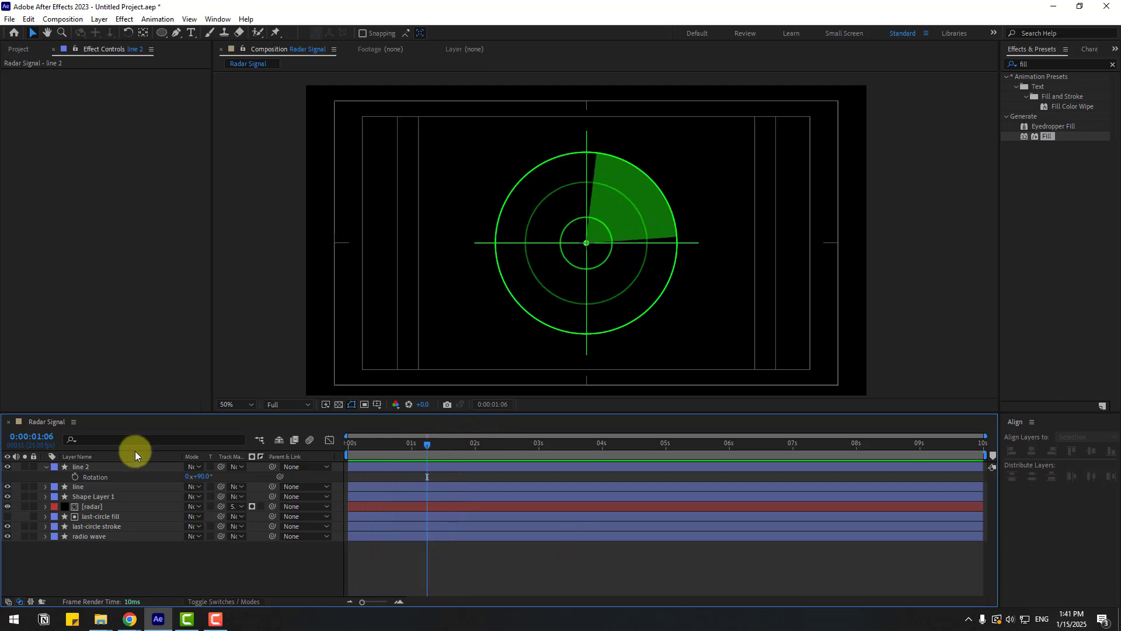
- Duplicate line 2 and set the new copy's rotation to 45°
click(46, 466)
click(90, 468)
key(ctrl+d)
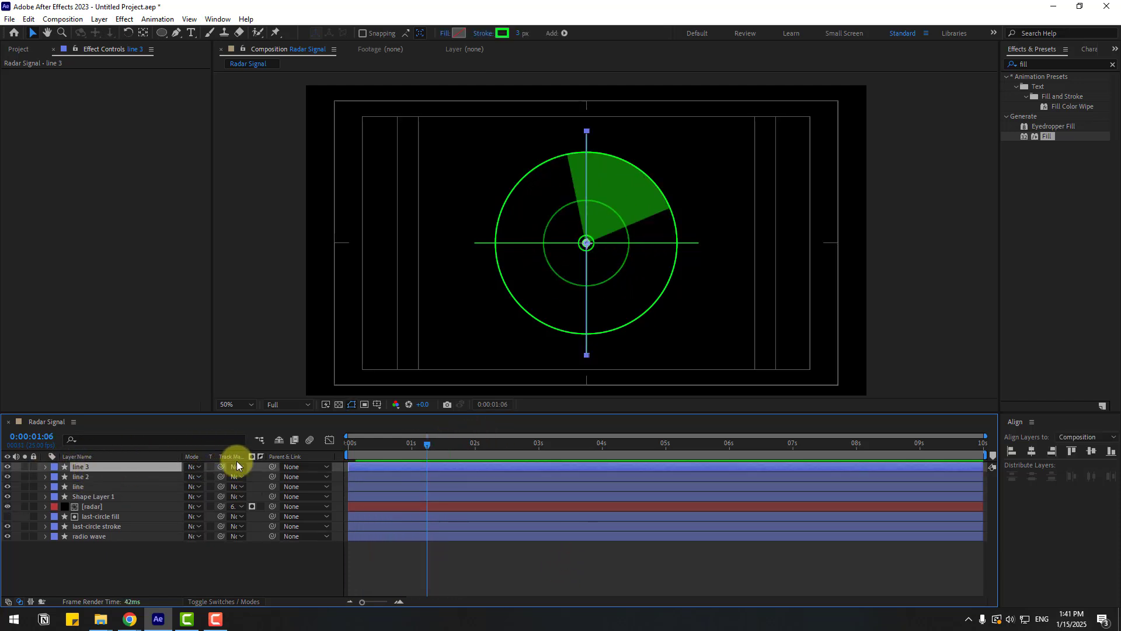
key(r)
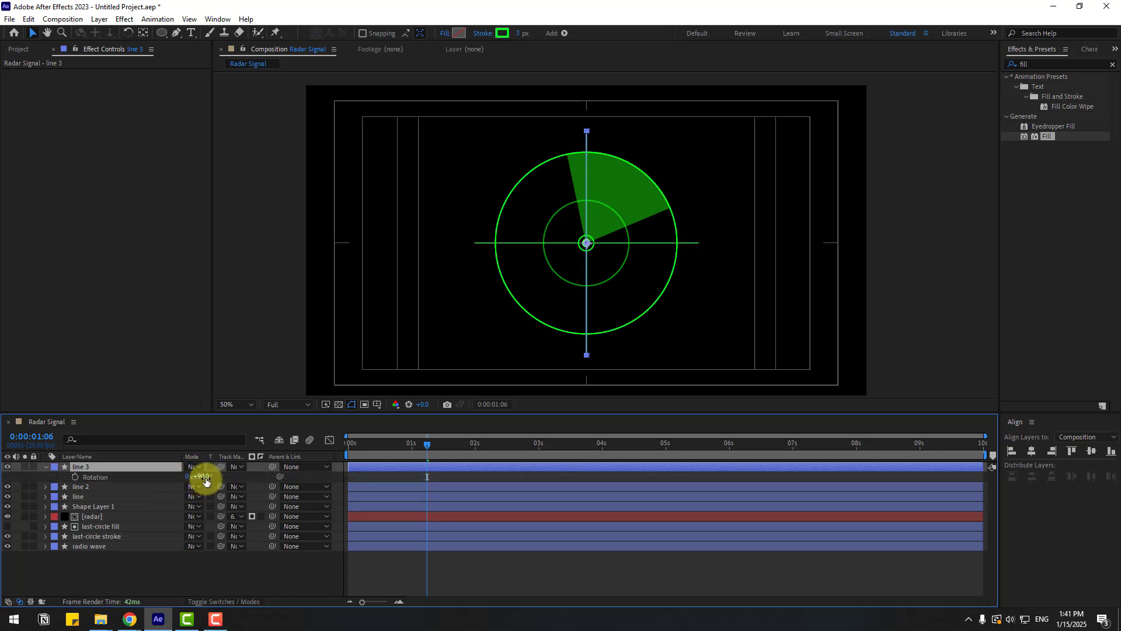
click(202, 477)
text(45)
key(Return)
- Duplicate line 3 and set the new copy's rotation to -45°
click(300, 577)
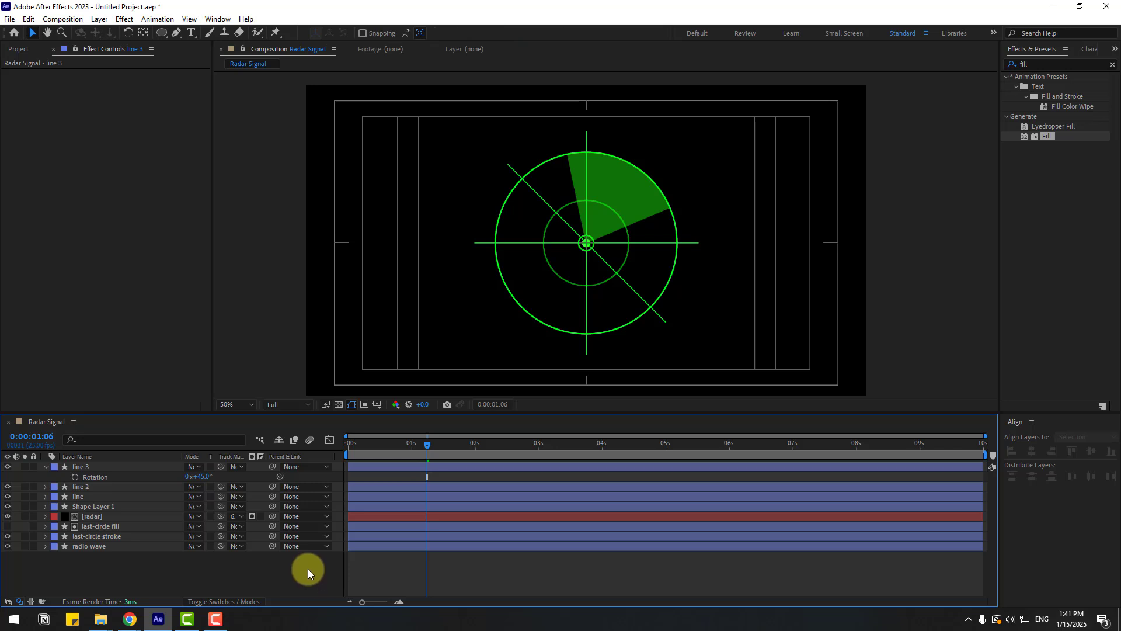
click(45, 467)
click(83, 467)
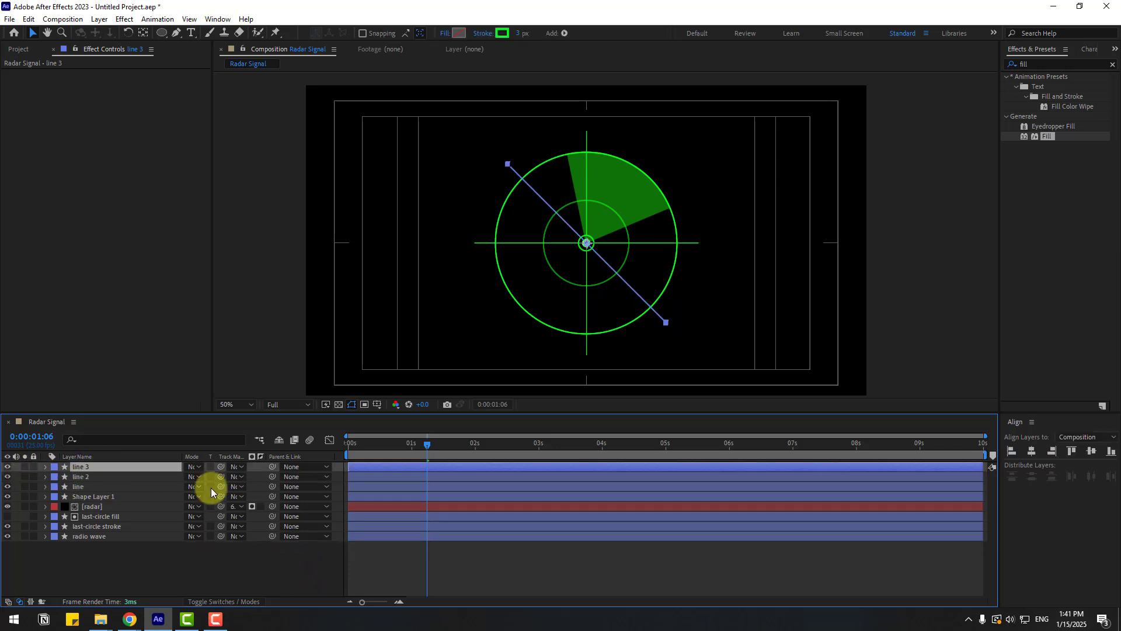
key(ctrl+d)
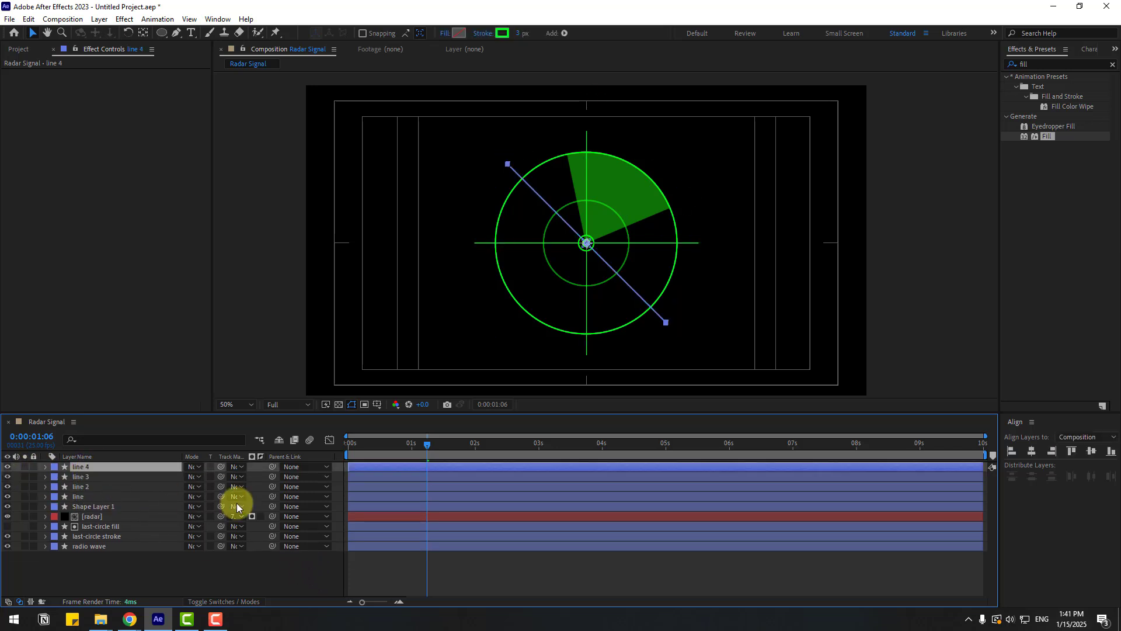
key(r)
click(202, 476)
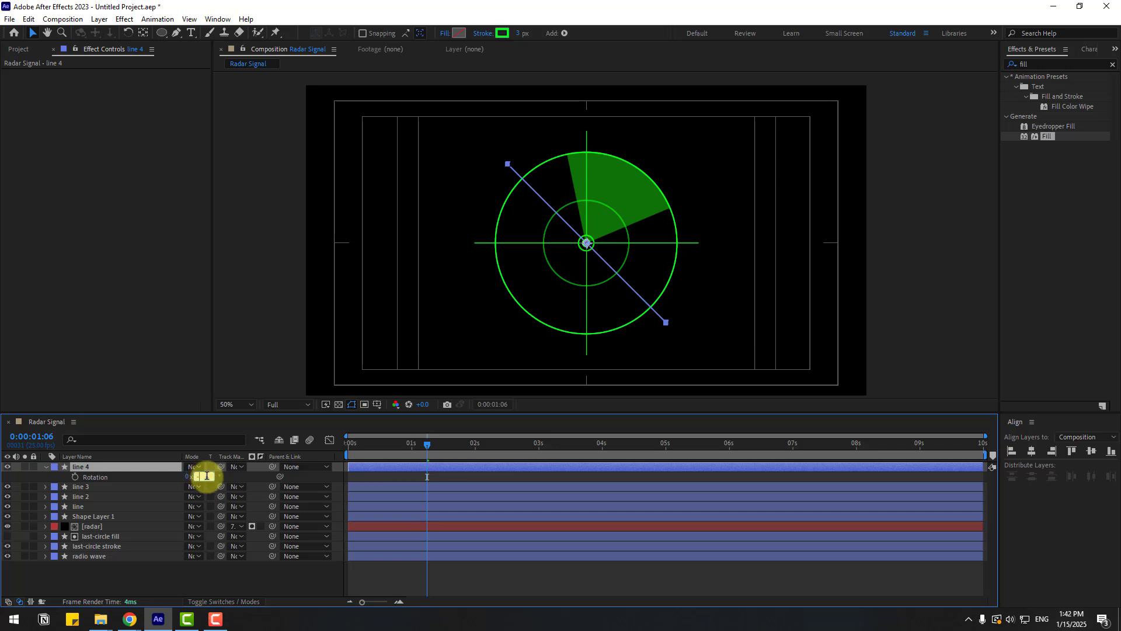
text(-45)
key(Return)
- Preview the radar with its four crossing lines
click(443, 555)
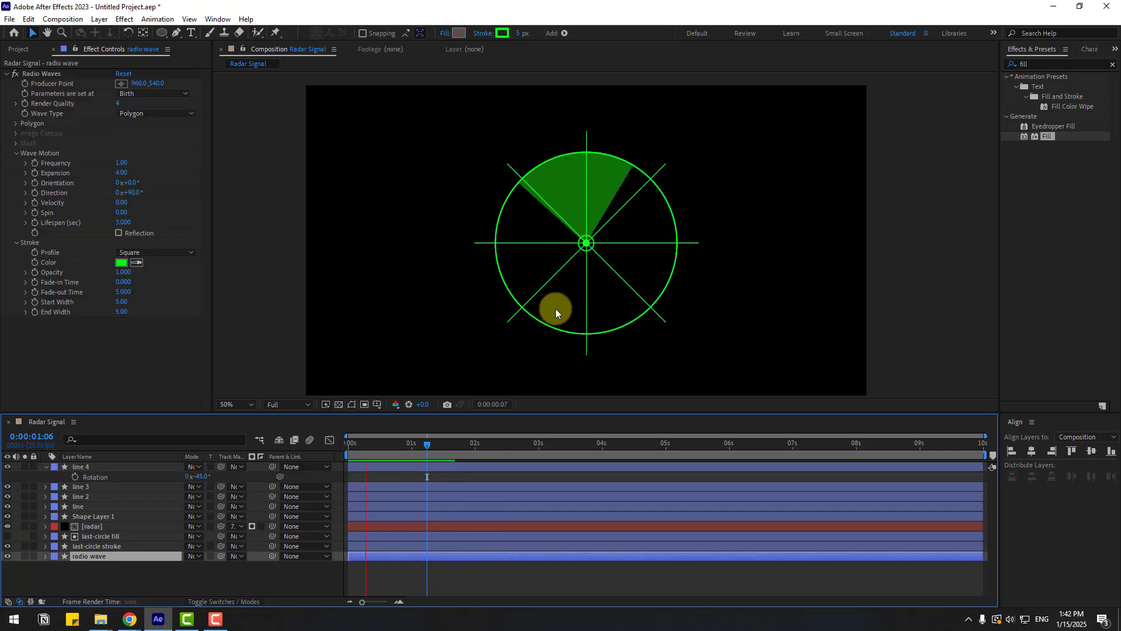
scroll(692, 289, down, 2)
scroll(692, 290, up, 2)
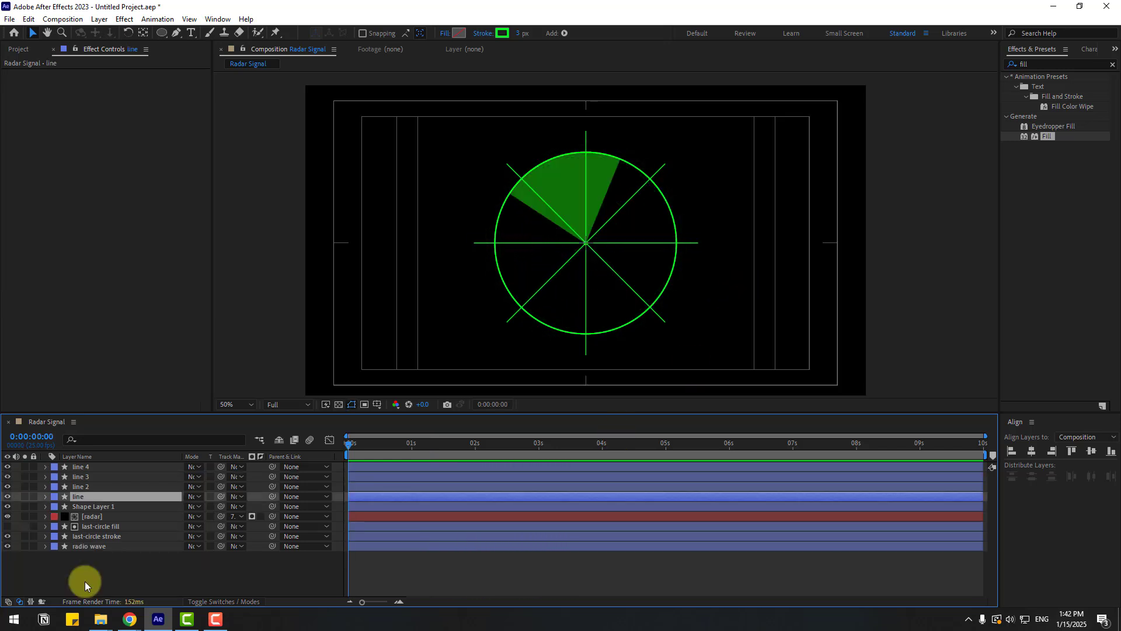
click(85, 581)
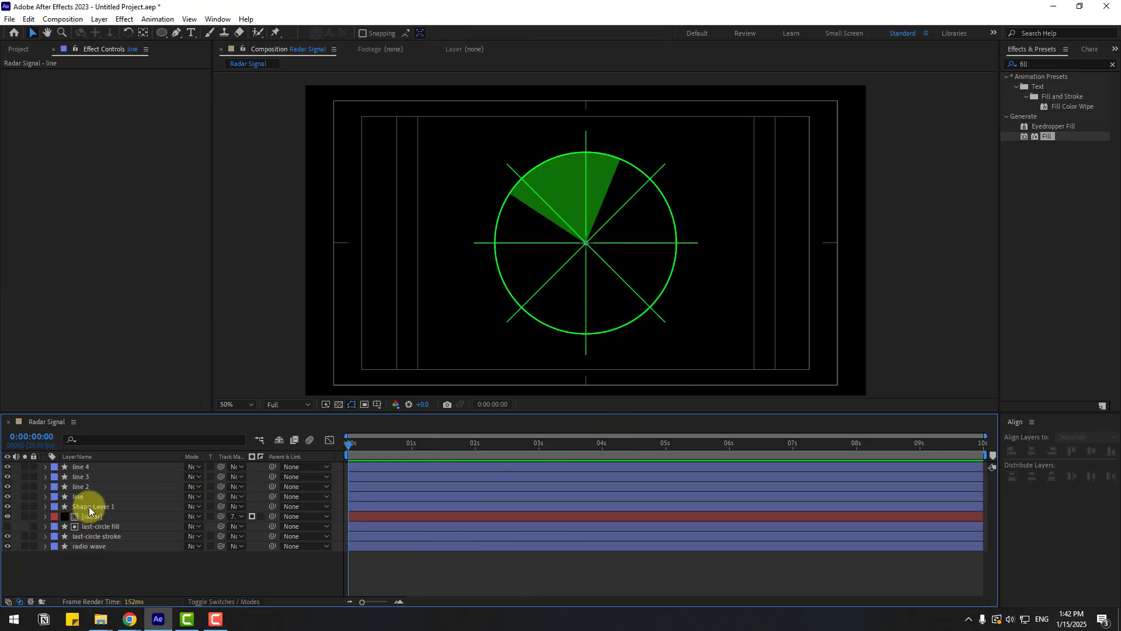
- Rename the centre dot layer Shape Layer 1 to poin-of-signal
click(89, 508)
key(Return)
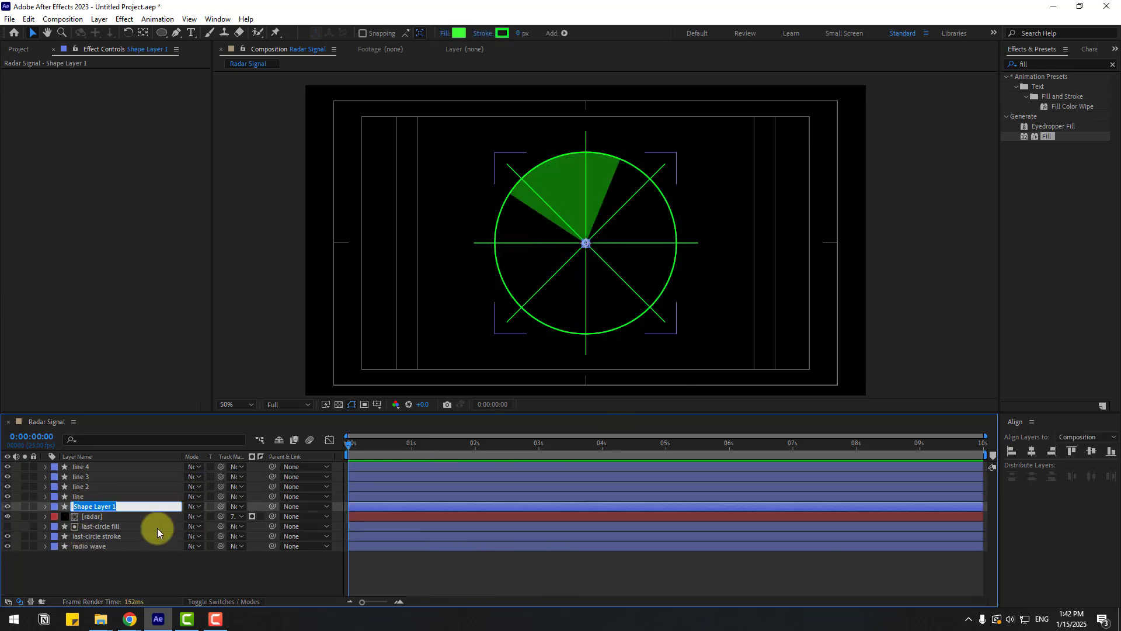
text(poin-of-)
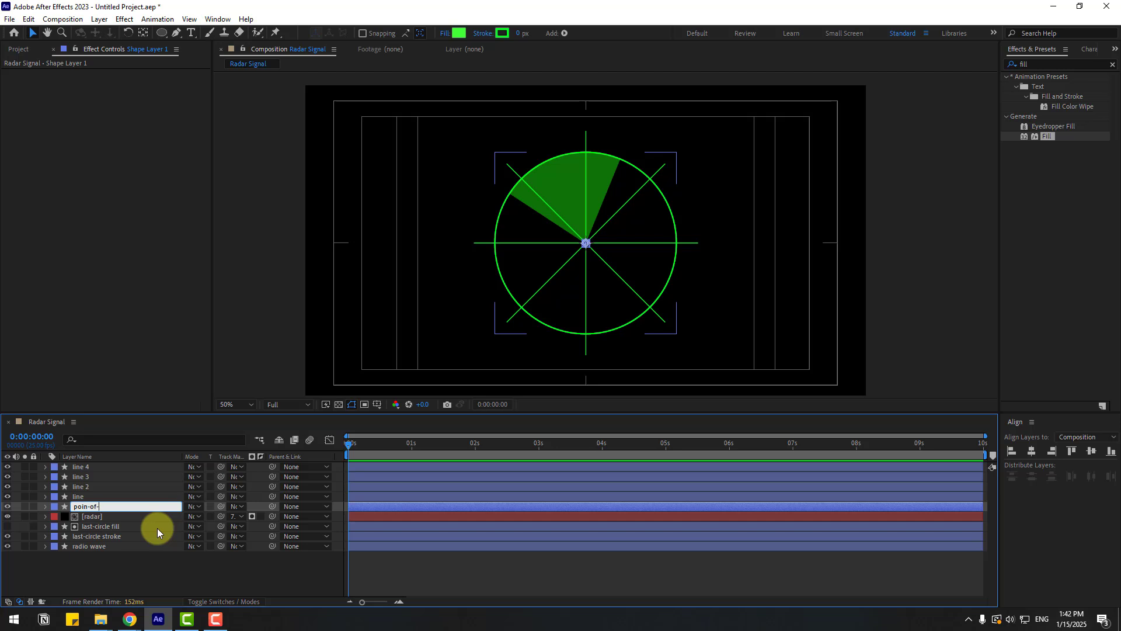
text(signal)
key(Return)
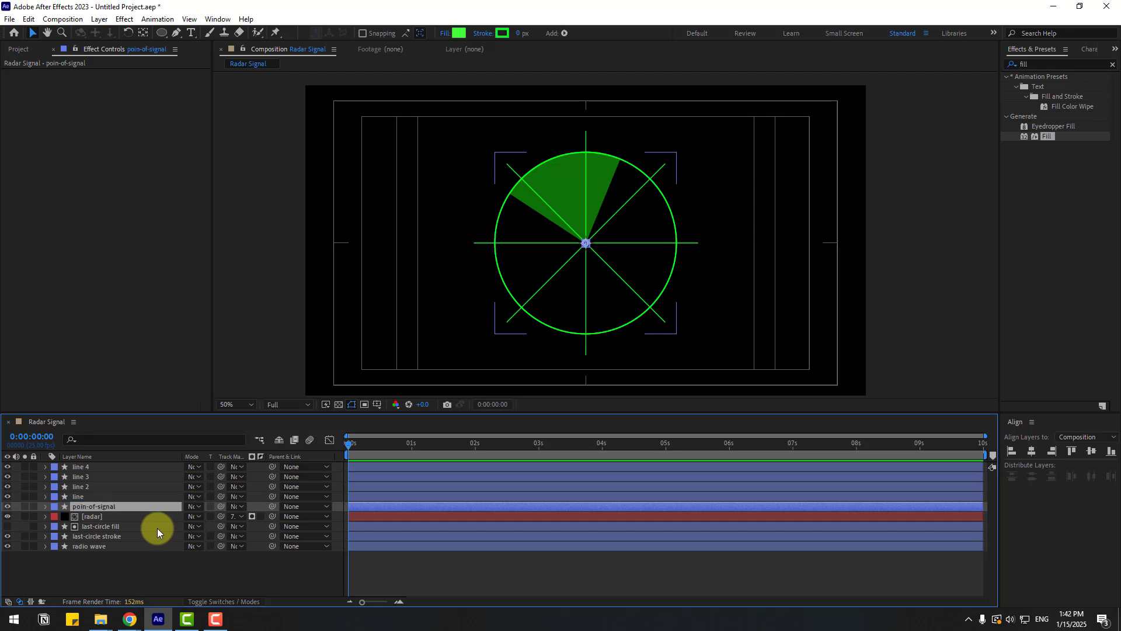
- Duplicate the dot layer, move the copy to the top of the stack and rename it poin-red-1
key(ctrl+d)
drag(97, 507, 117, 465)
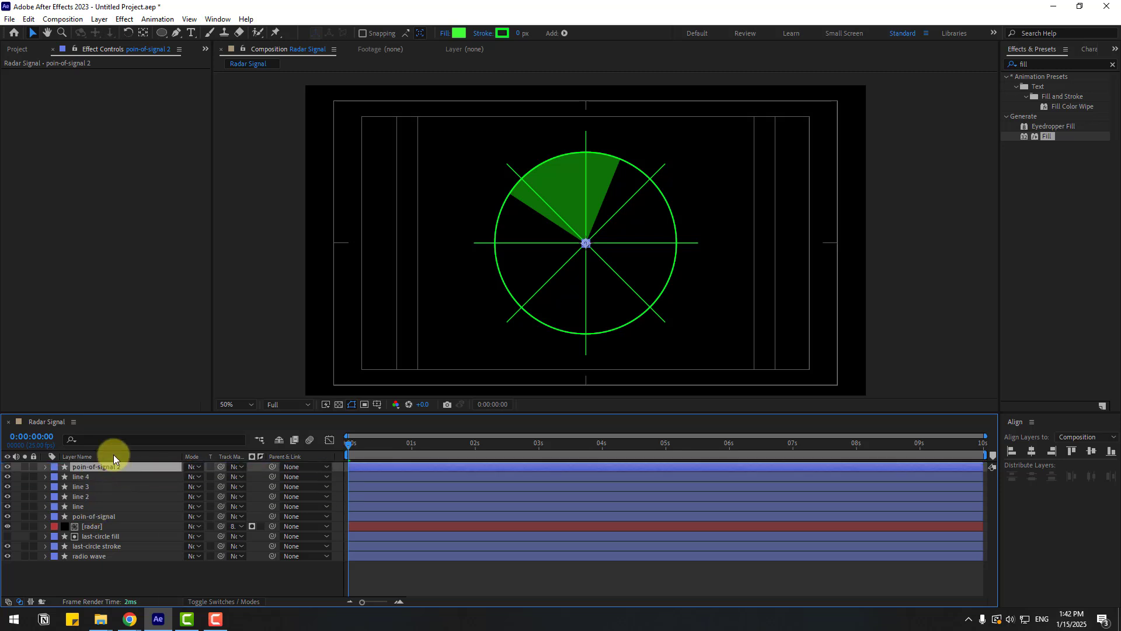
key(Return)
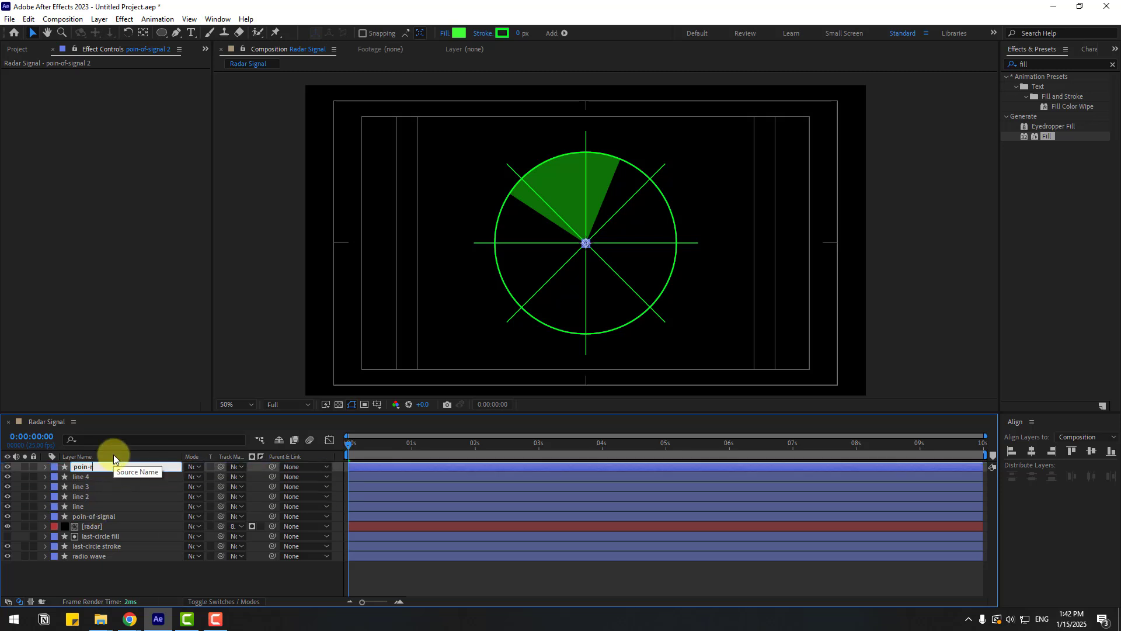
text(poin-red-1)
key(Return)
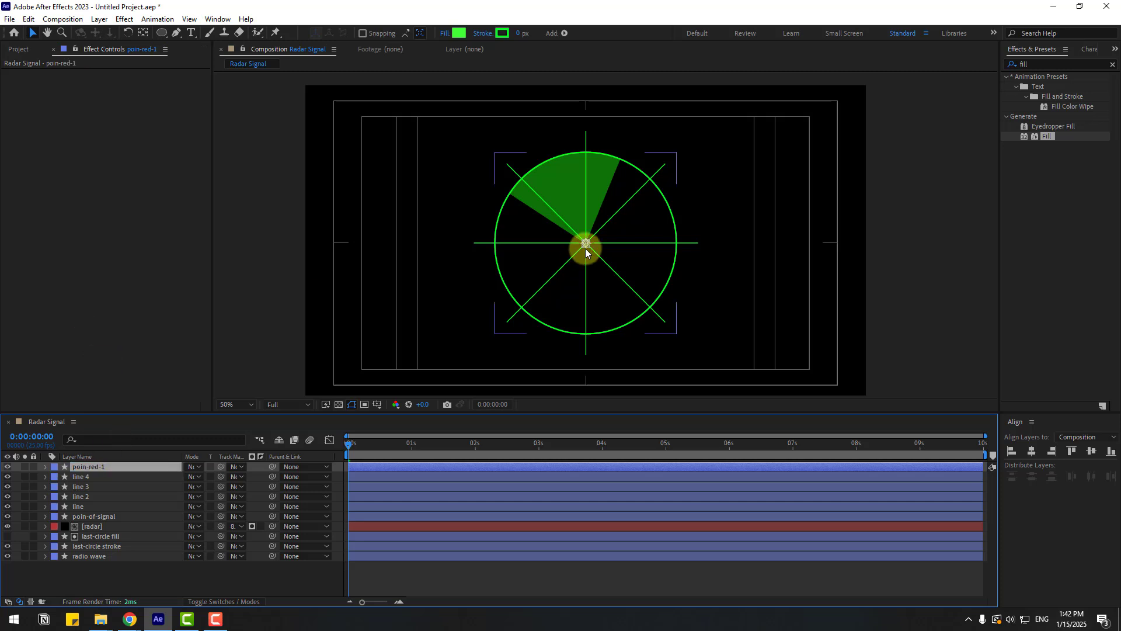
- Move the duplicated dot slightly right of and below the radar centre
drag(585, 243, 627, 260)
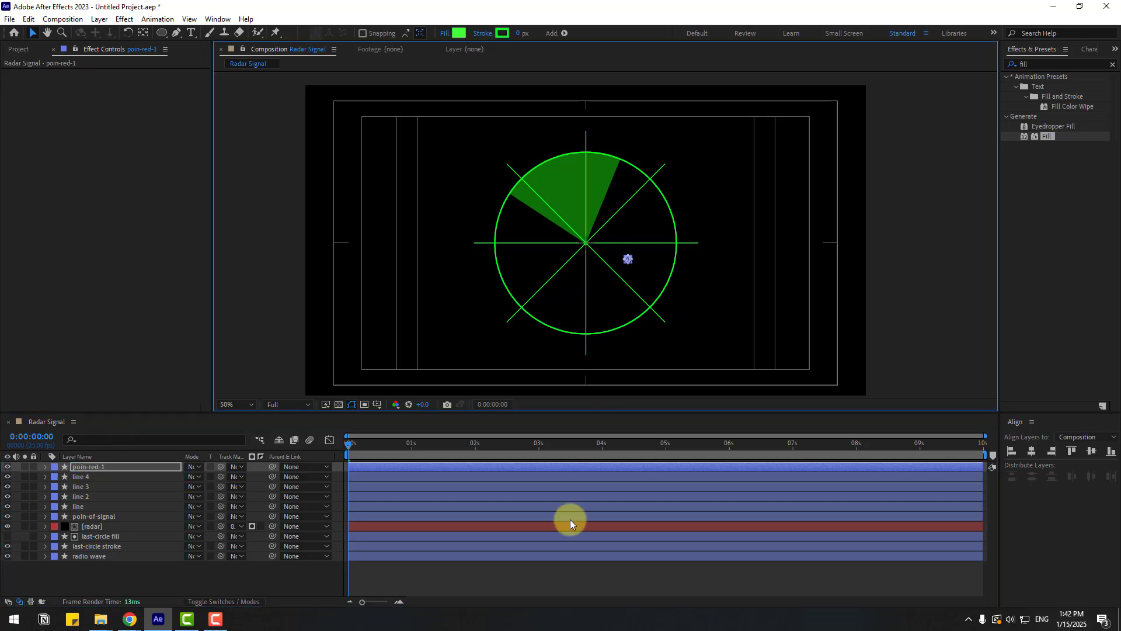
click(536, 572)
key(period)
- Set the duplicated dot's fill colour to red and preview the animation
click(79, 466)
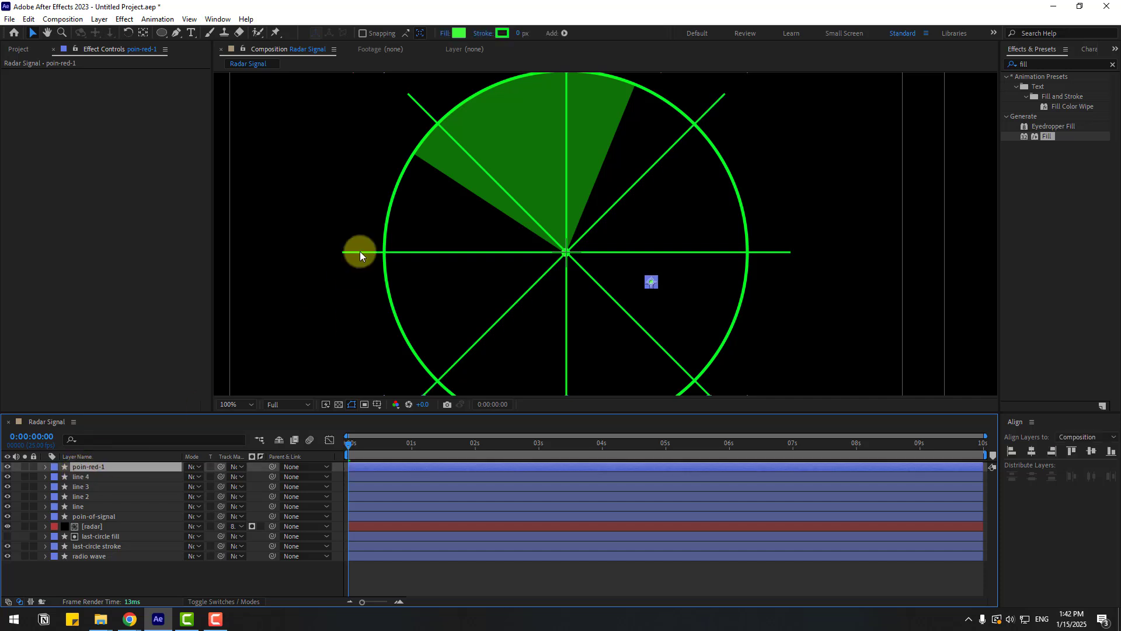
click(460, 33)
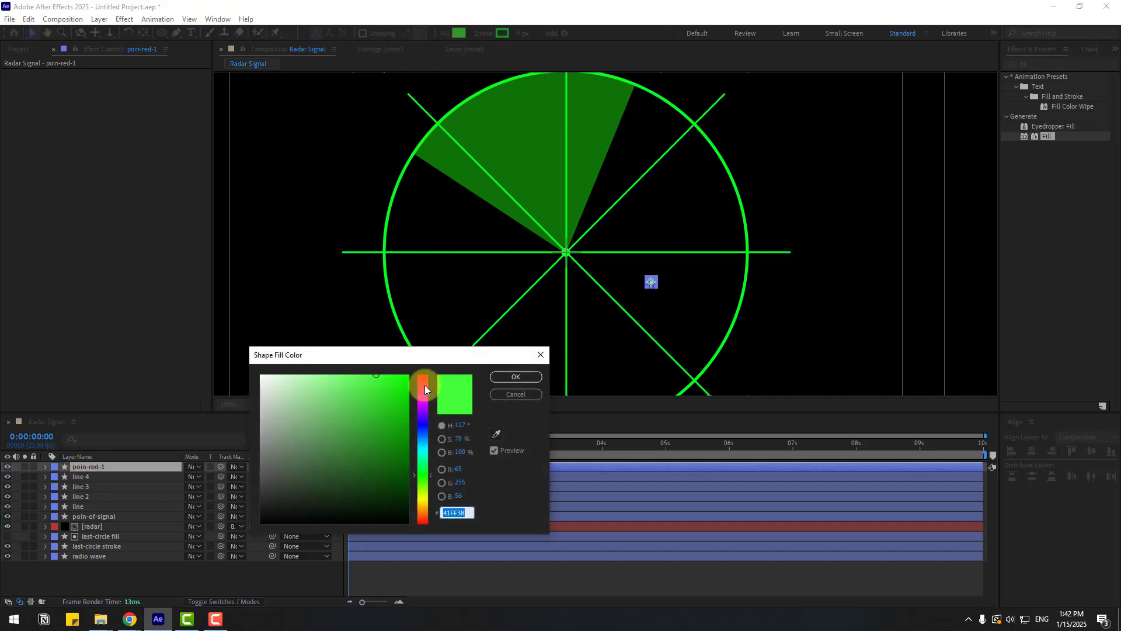
drag(423, 388, 387, 370)
click(499, 378)
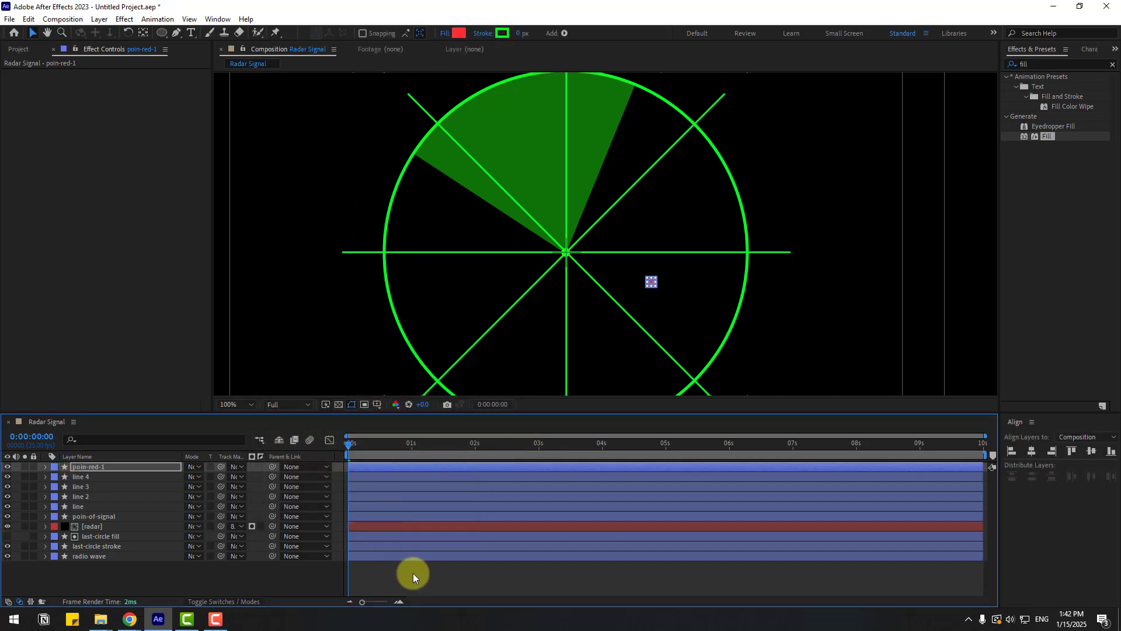
click(412, 572)
key(space)
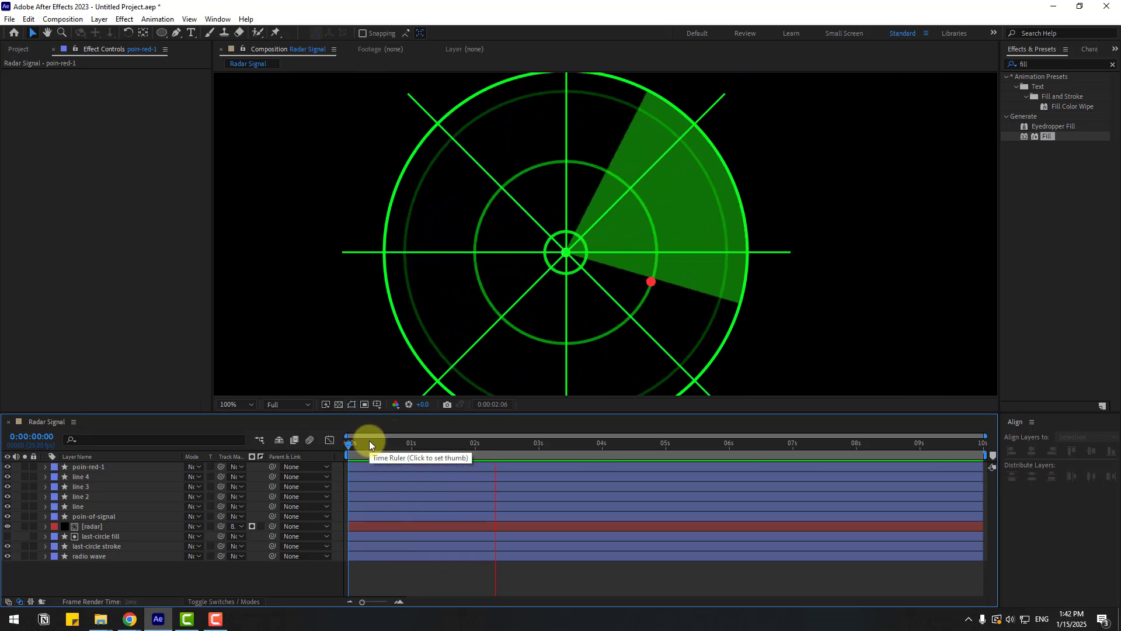
- Reveal the red dot's Scale keyframes and set its scale at 0:10 to 80%
click(82, 467)
key(u)
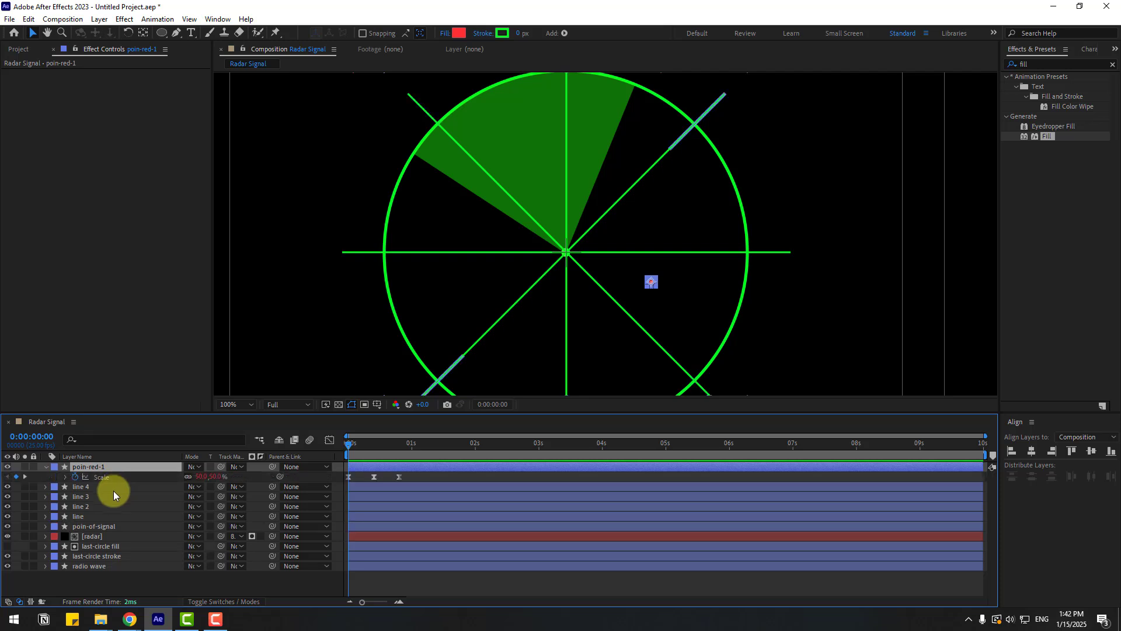
click(373, 443)
click(375, 443)
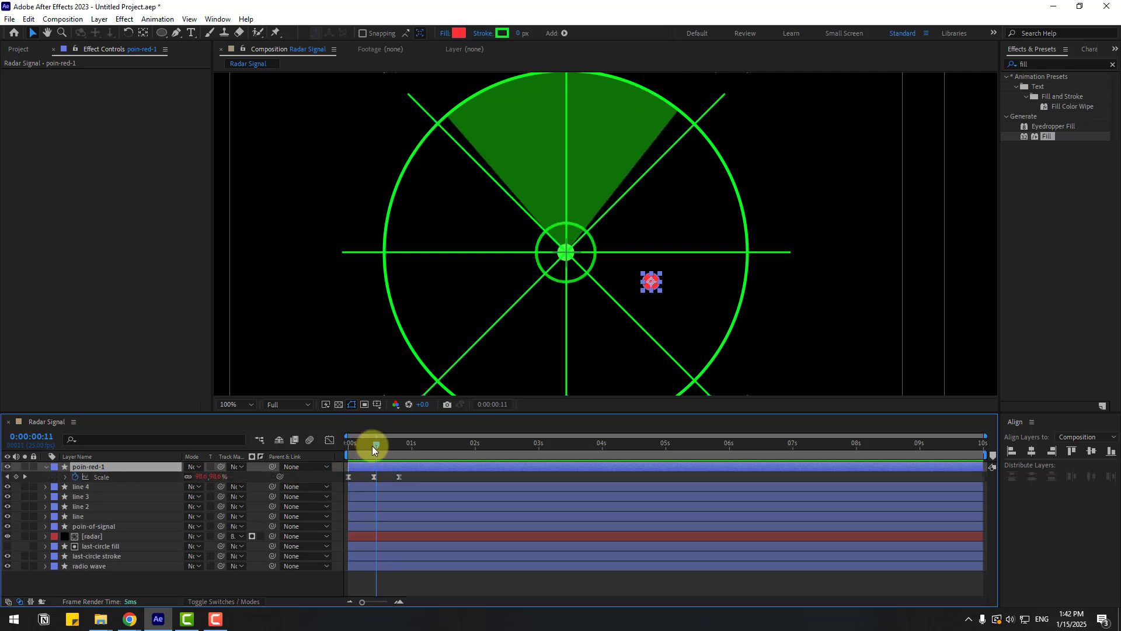
click(374, 446)
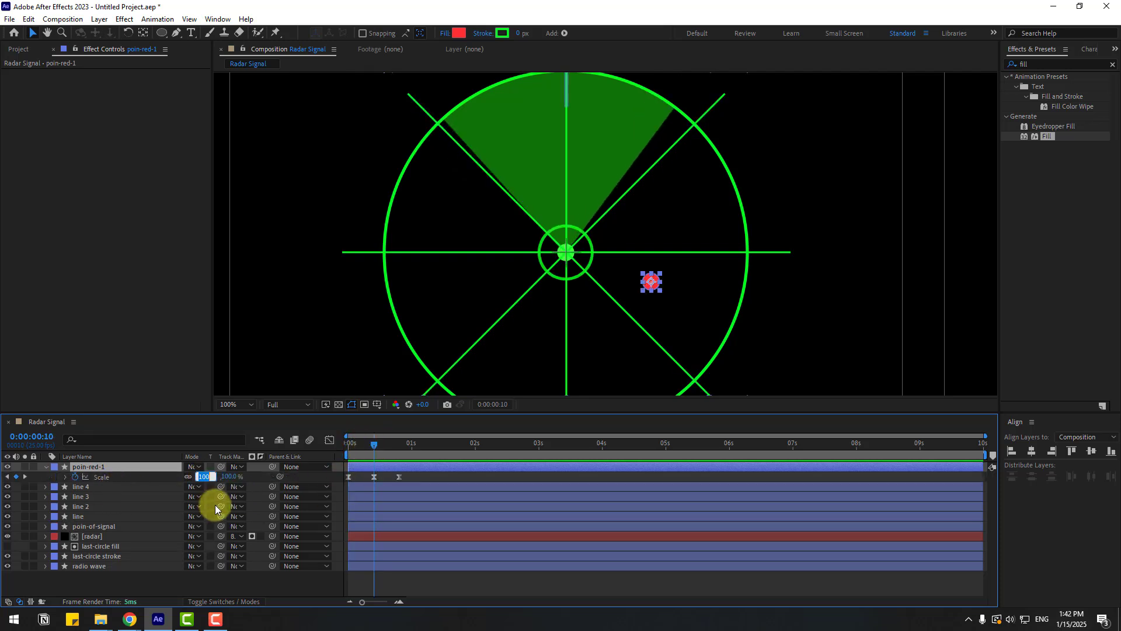
text(80)
key(Return)
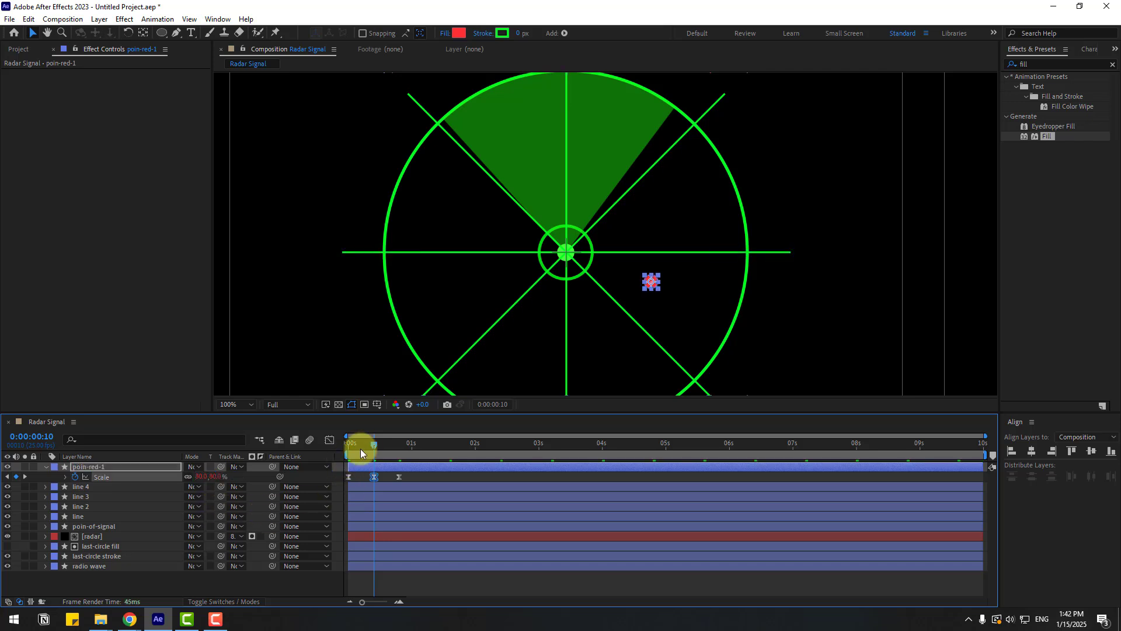
- Set the red dot's starting scale at 0:00 to 2% and preview the animation
click(353, 444)
click(210, 477)
text(2)
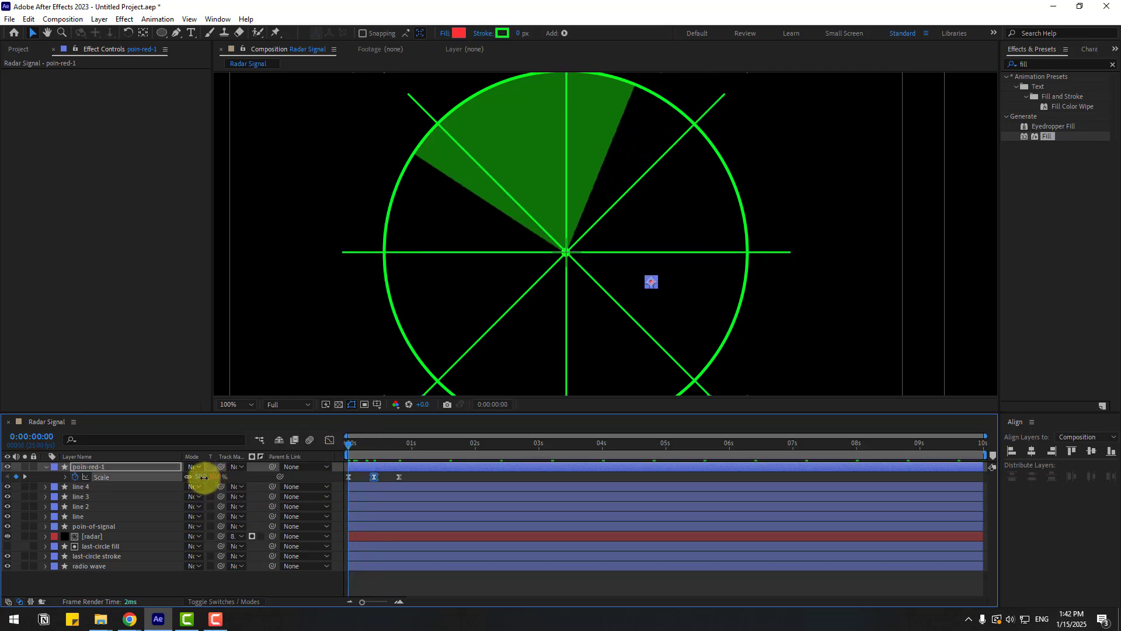
key(Return)
click(399, 446)
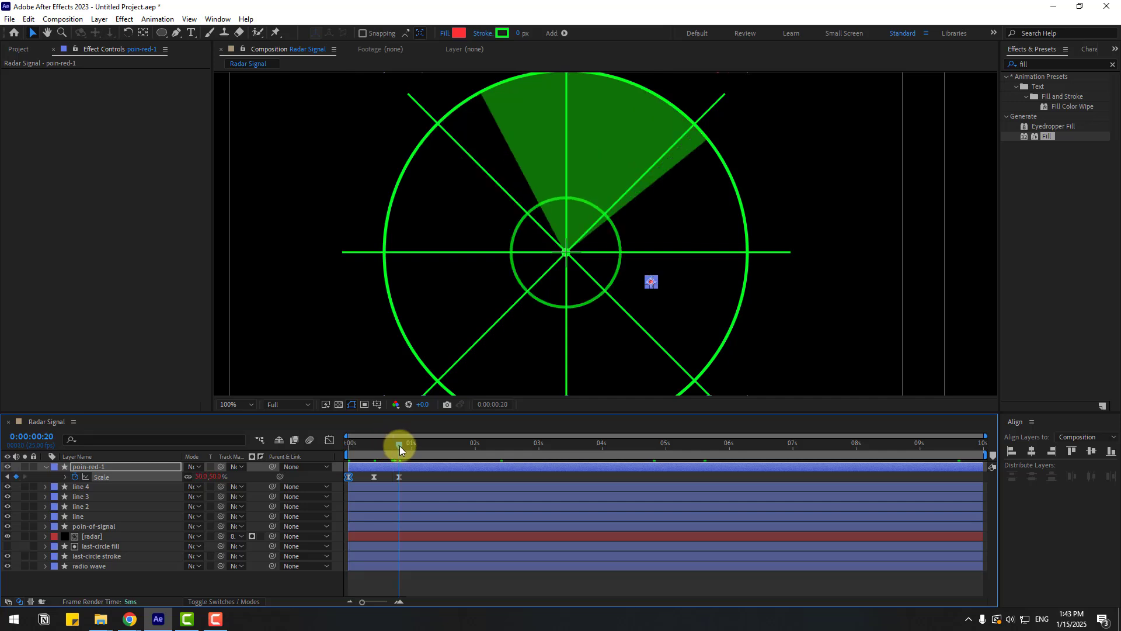
key(space)
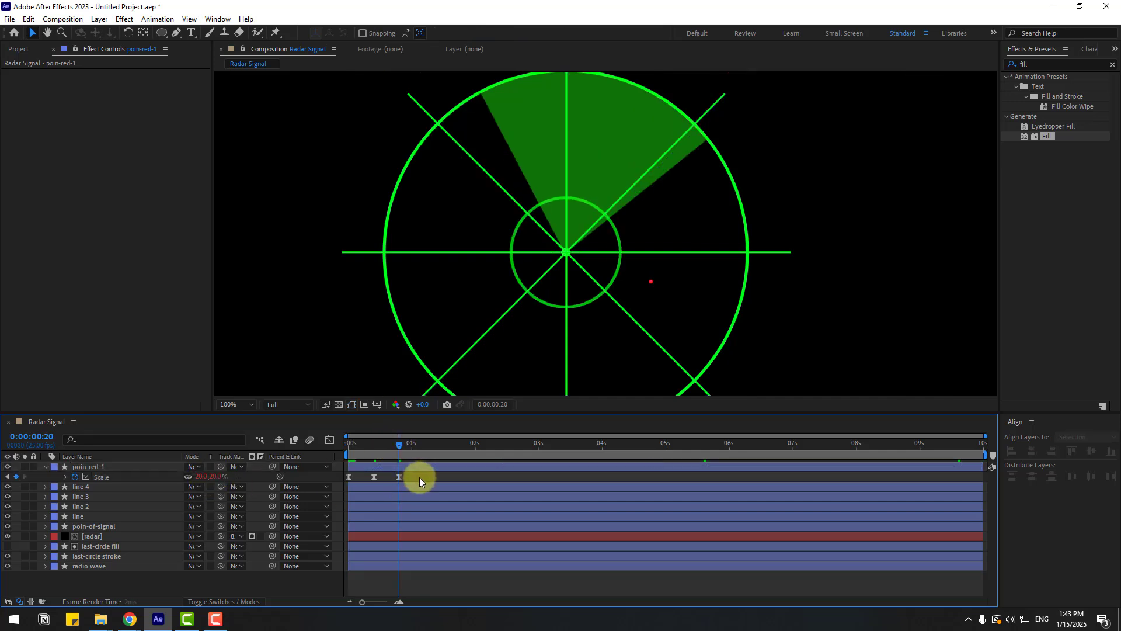
- Change the red dot's middle scale keyframe at 0:10 to 50% and preview the pulse
click(373, 443)
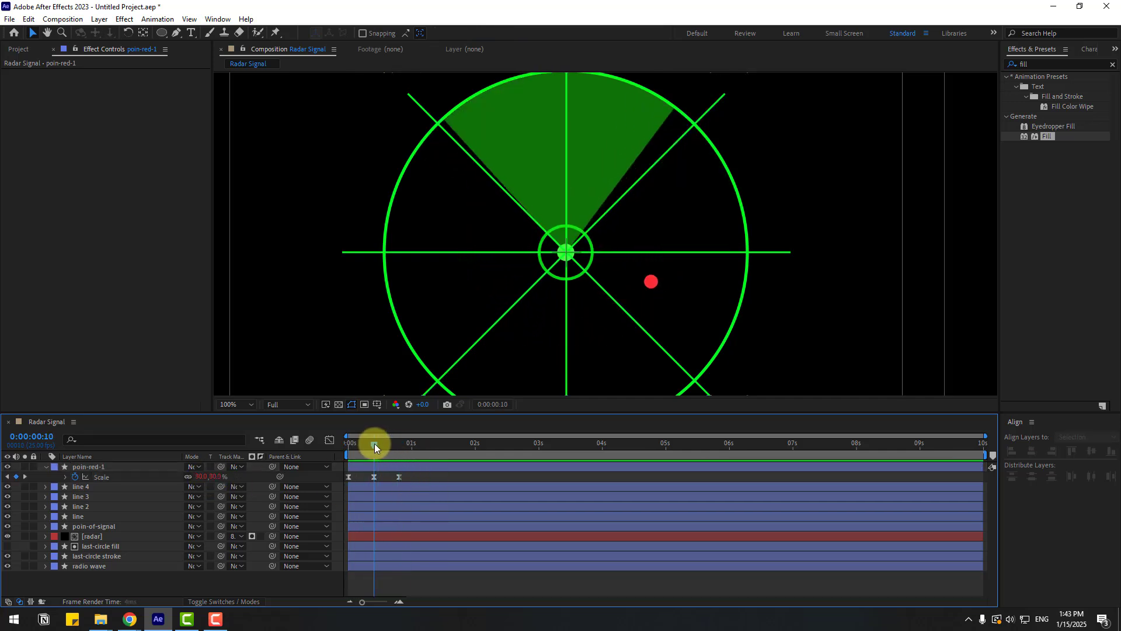
click(373, 477)
click(203, 476)
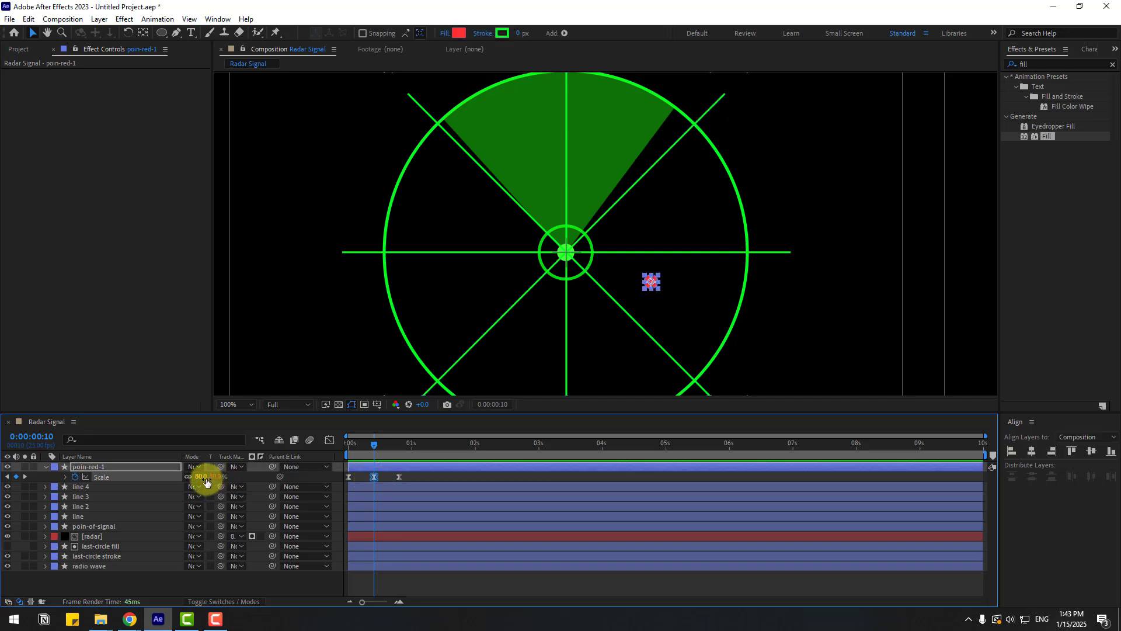
text(50)
click(405, 475)
key(space)
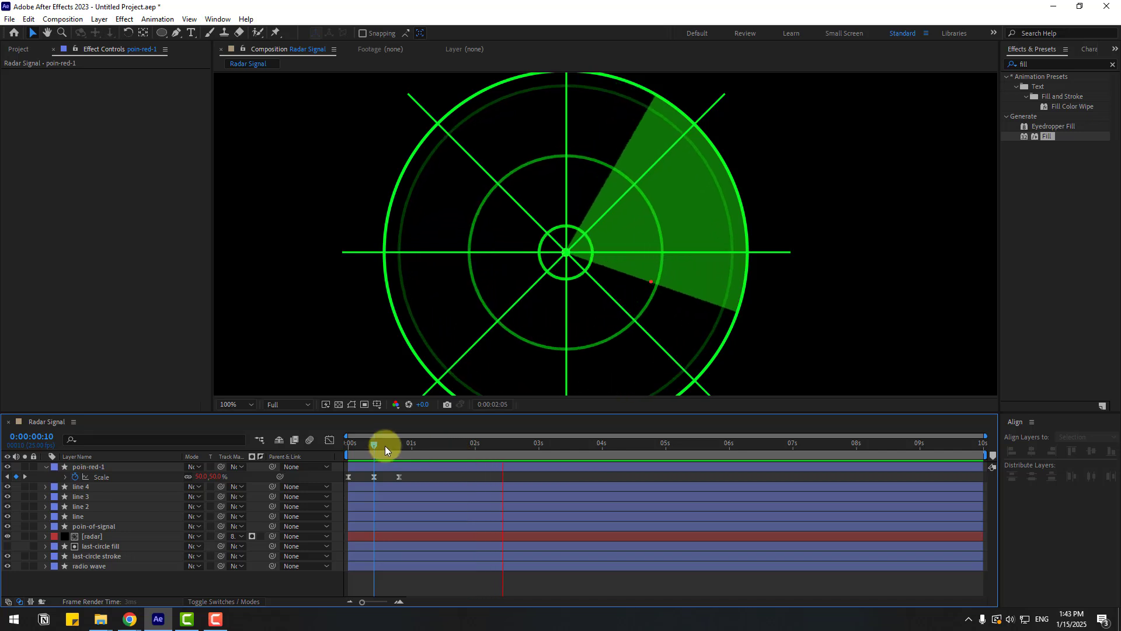
- Move the red dot's last scale keyframe slightly later and preview the pulse
drag(387, 443, 335, 485)
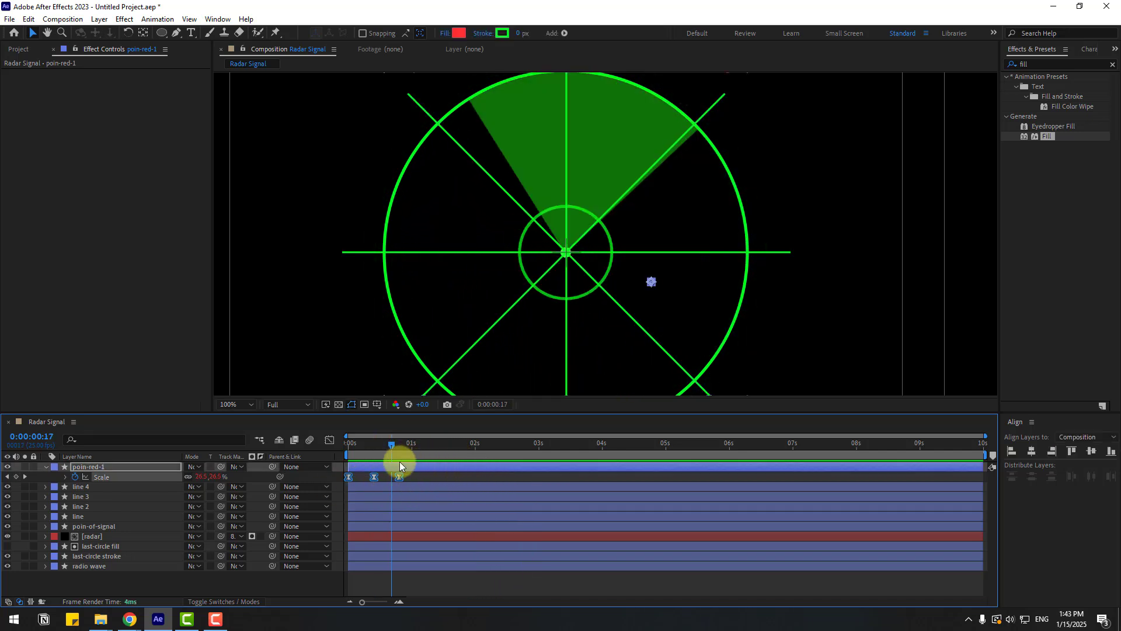
drag(399, 476, 429, 477)
click(435, 479)
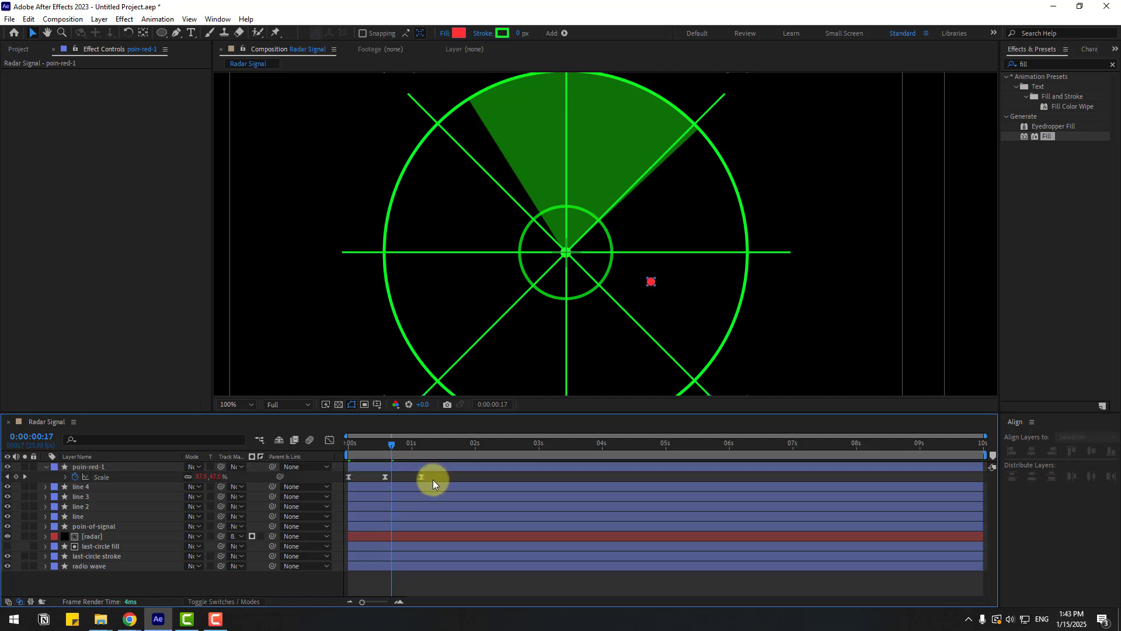
key(space)
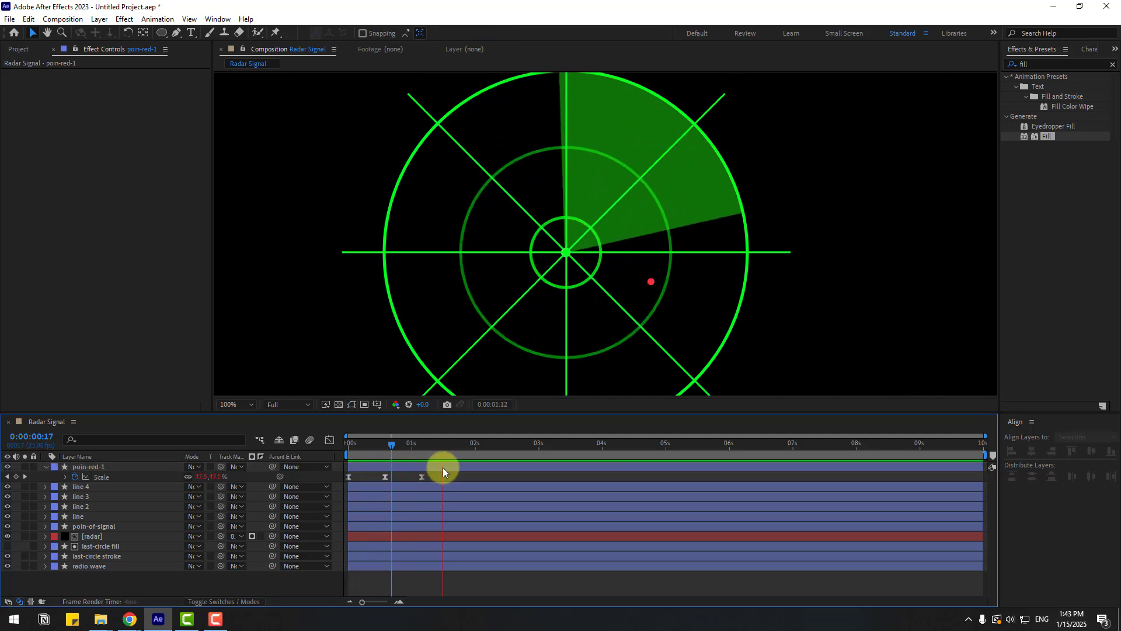
- Collapse the red dot layer, duplicate it and move the copy slightly down and right
click(416, 448)
click(45, 466)
click(89, 467)
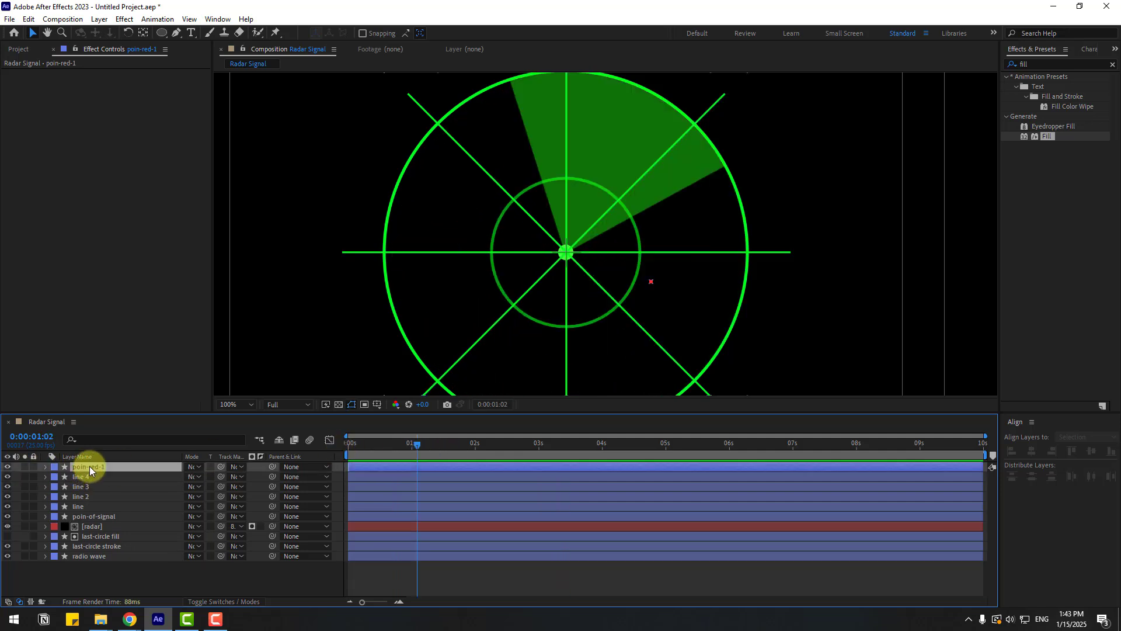
key(ctrl+d)
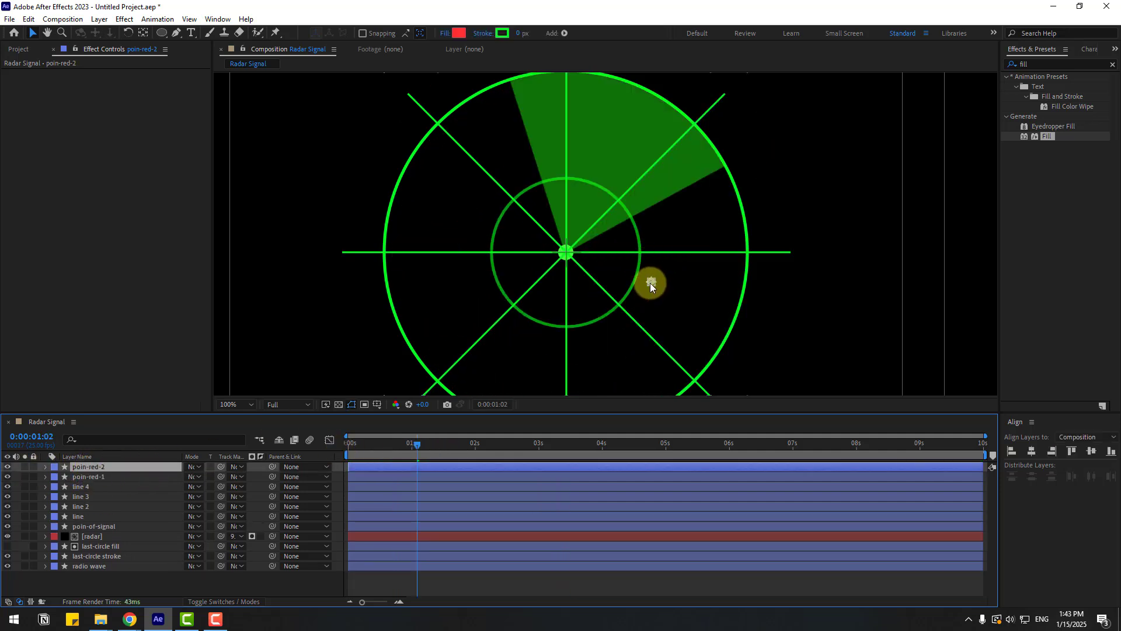
drag(650, 284, 679, 303)
- Duplicate the red dots several more times and scatter the copies around the radar's left side
key(ctrl+d)
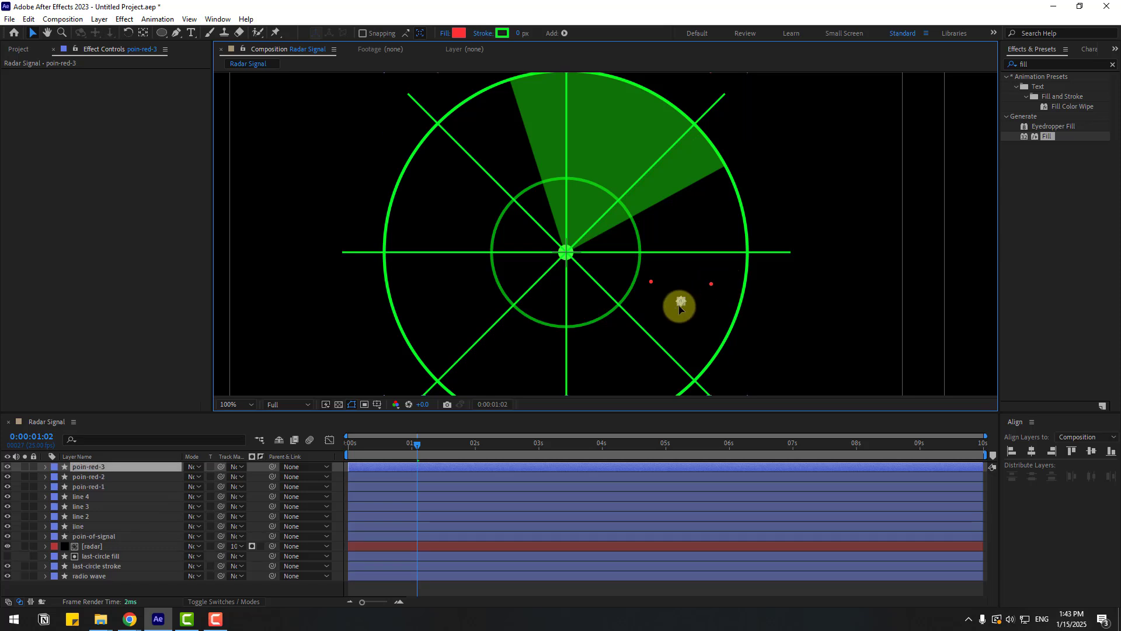
scroll(660, 333, down, 1)
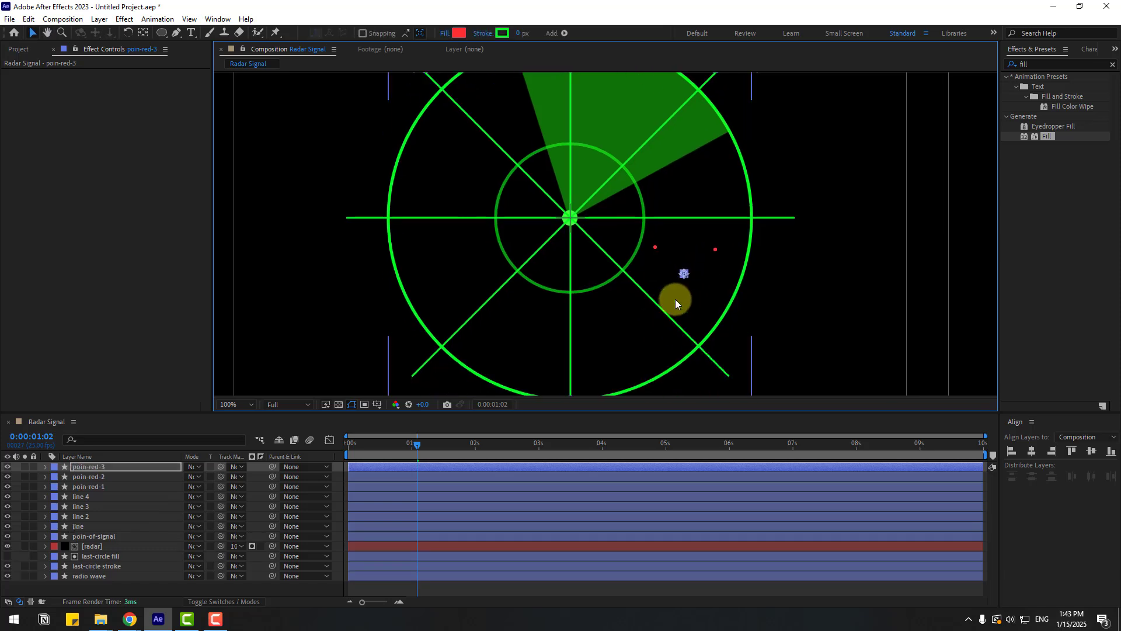
click(94, 488)
shift+click(101, 464)
key(ctrl+d)
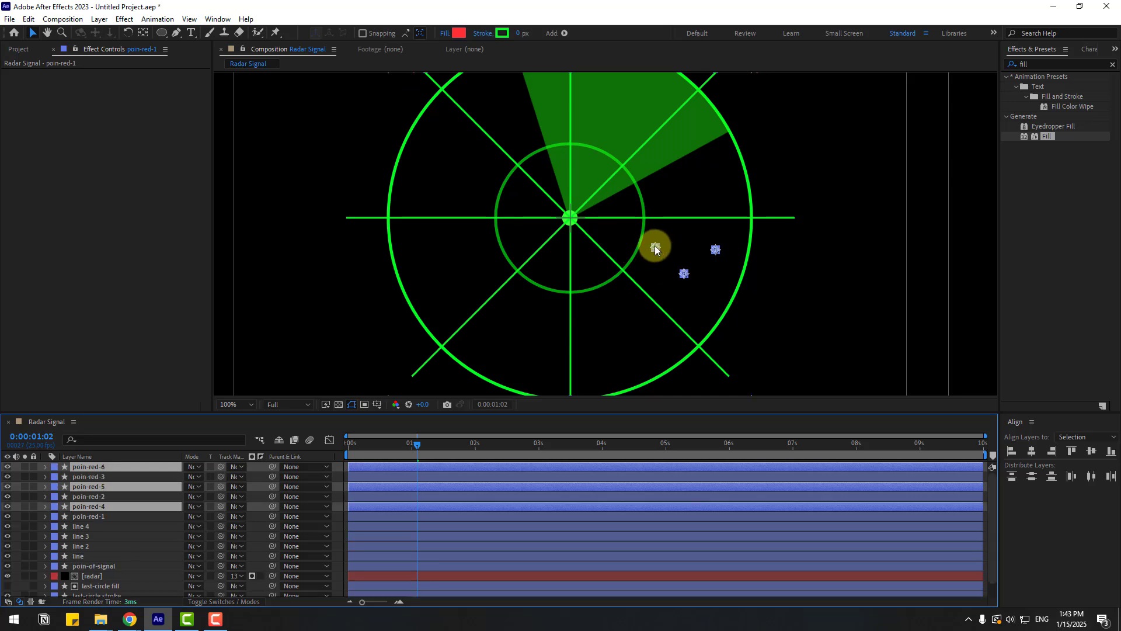
drag(655, 247, 457, 268)
click(486, 273)
click(456, 279)
key(ctrl+d)
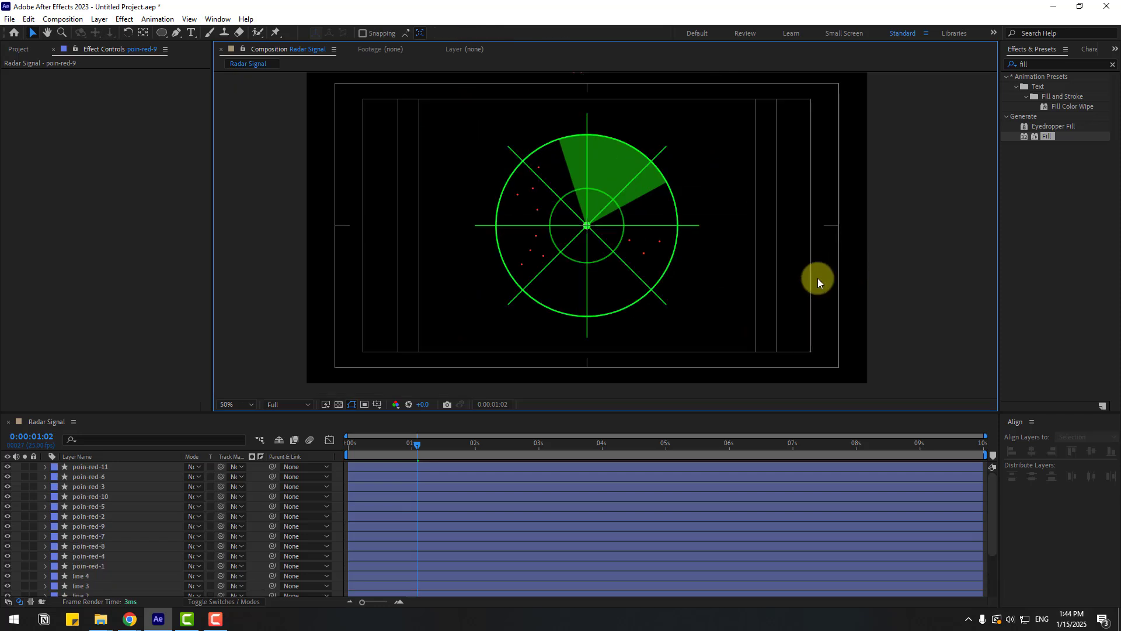
- Select all layers and pre-compose them into a new composition named signal
click(115, 467)
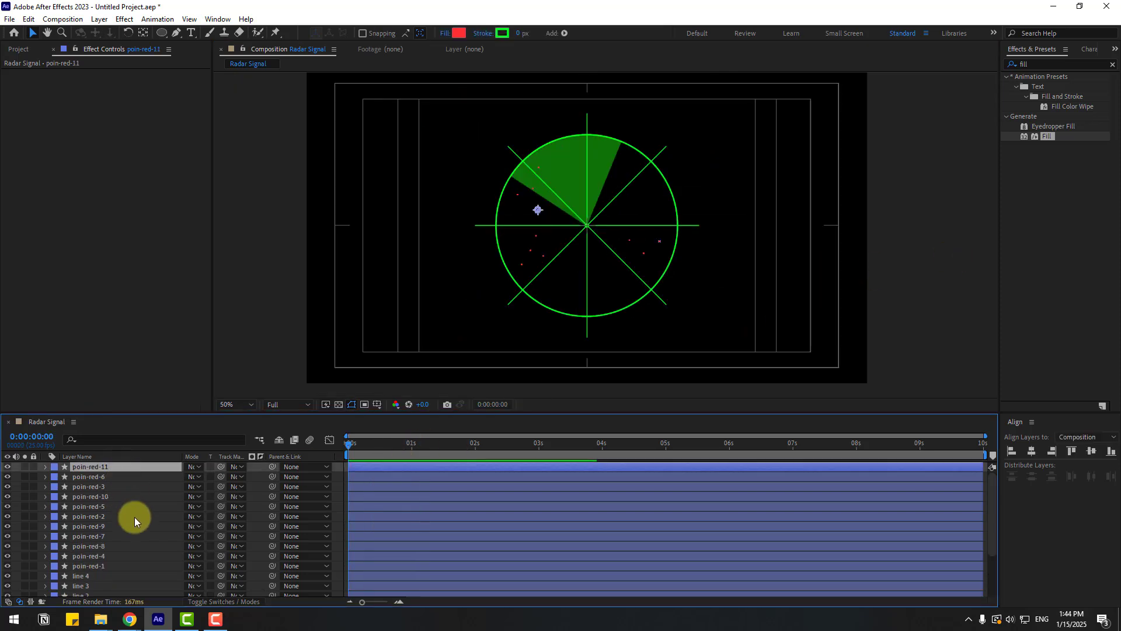
scroll(131, 522, down, 3)
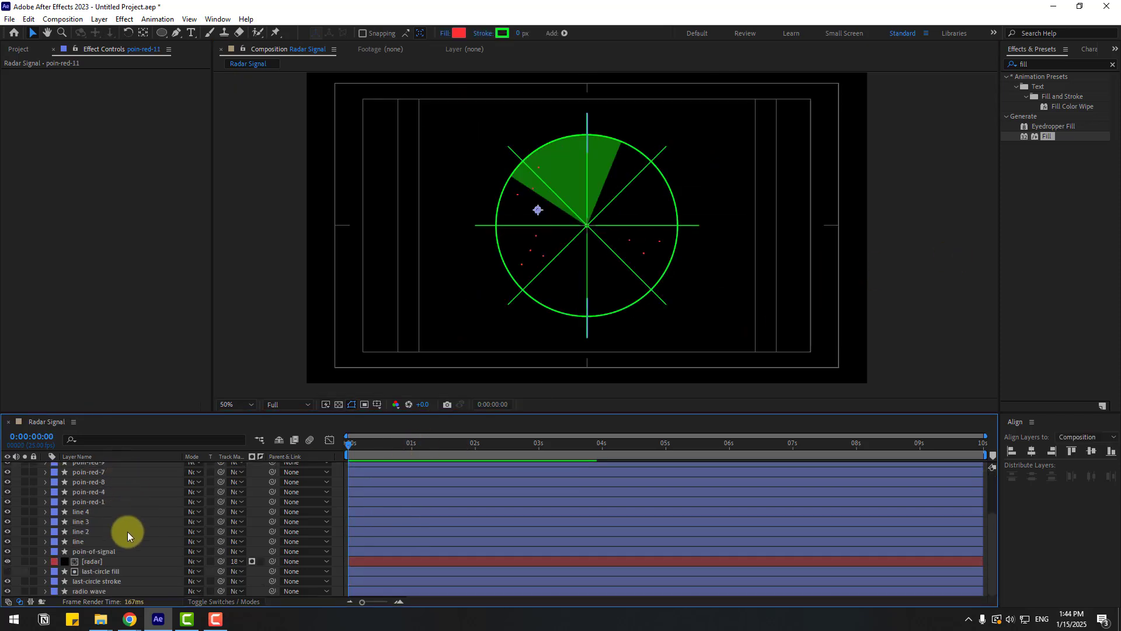
shift+click(83, 594)
right_click(83, 508)
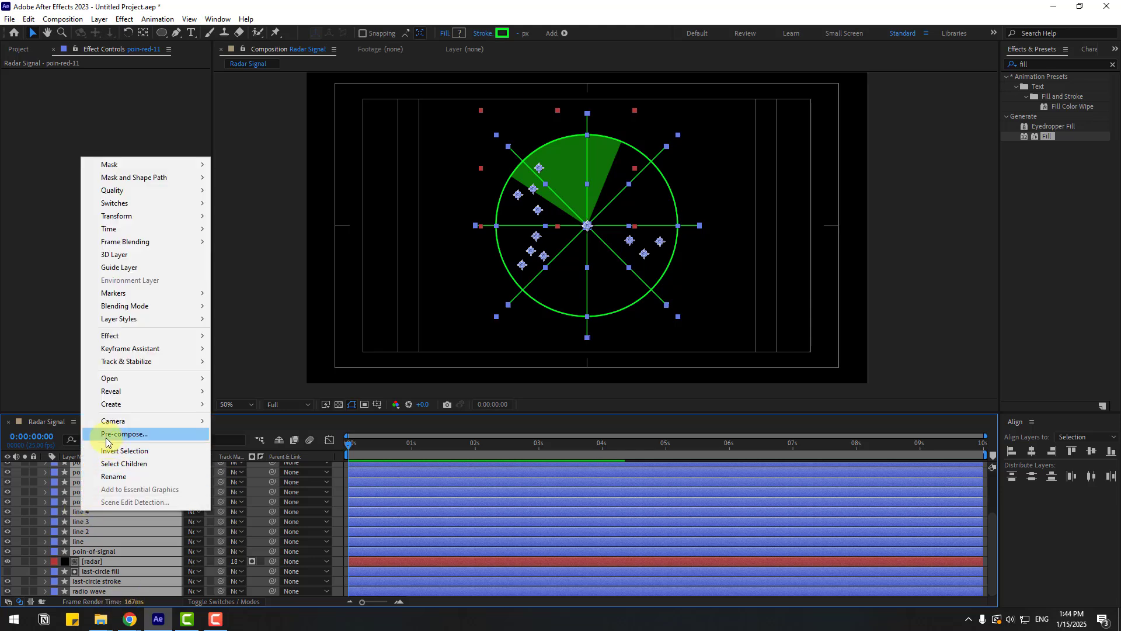
click(125, 434)
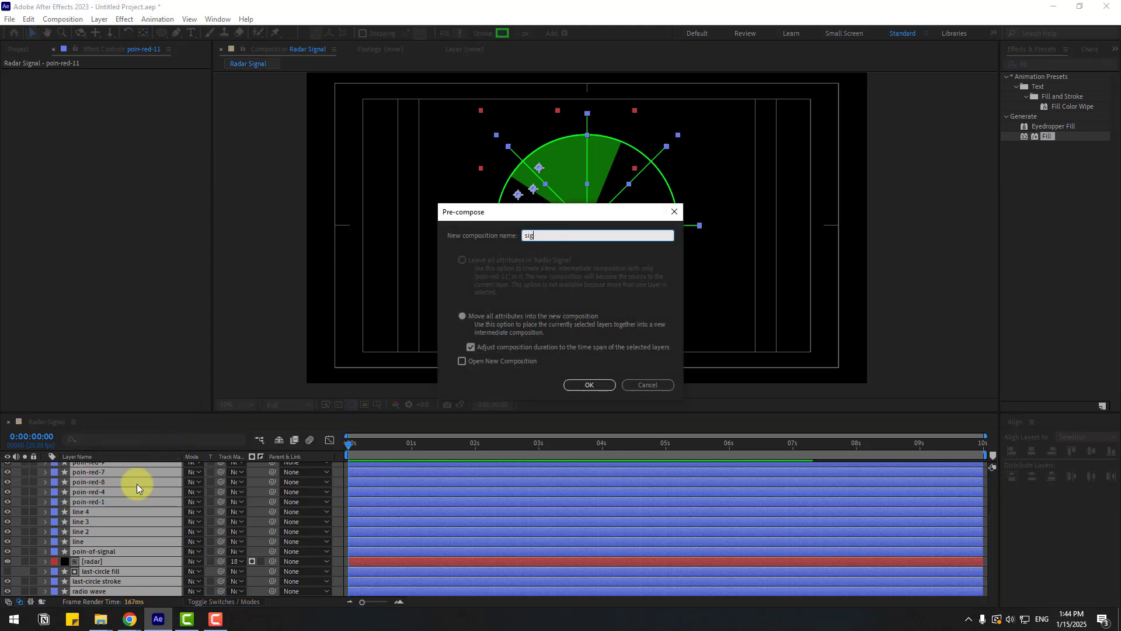
text(signal)
click(591, 387)
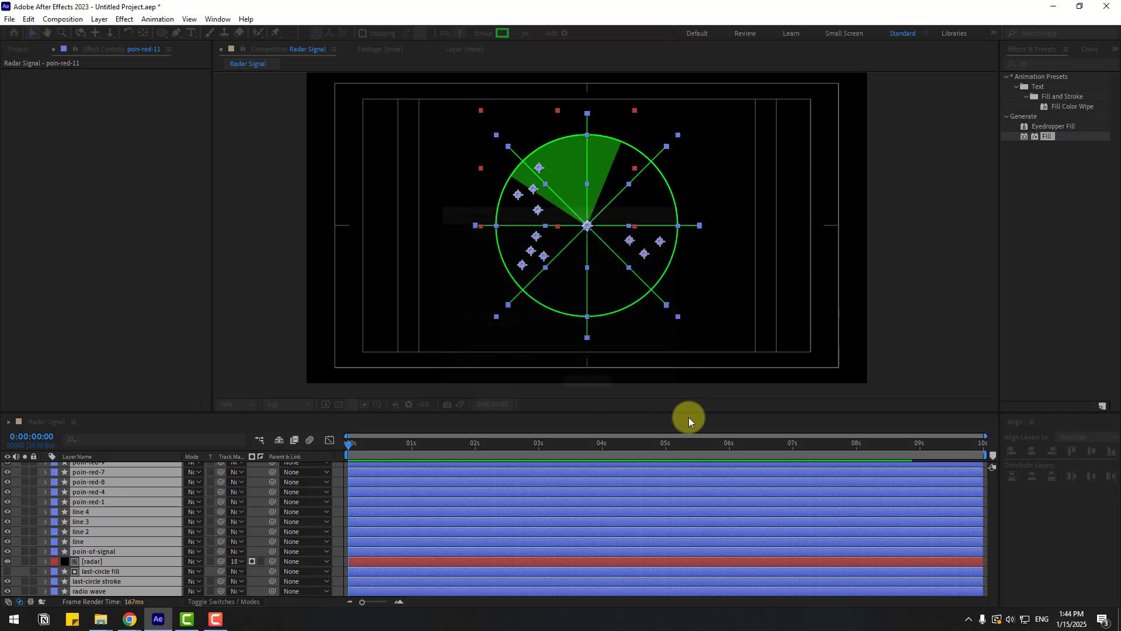
- Search for the Glow effect and apply it to the signal layer
click(1047, 60)
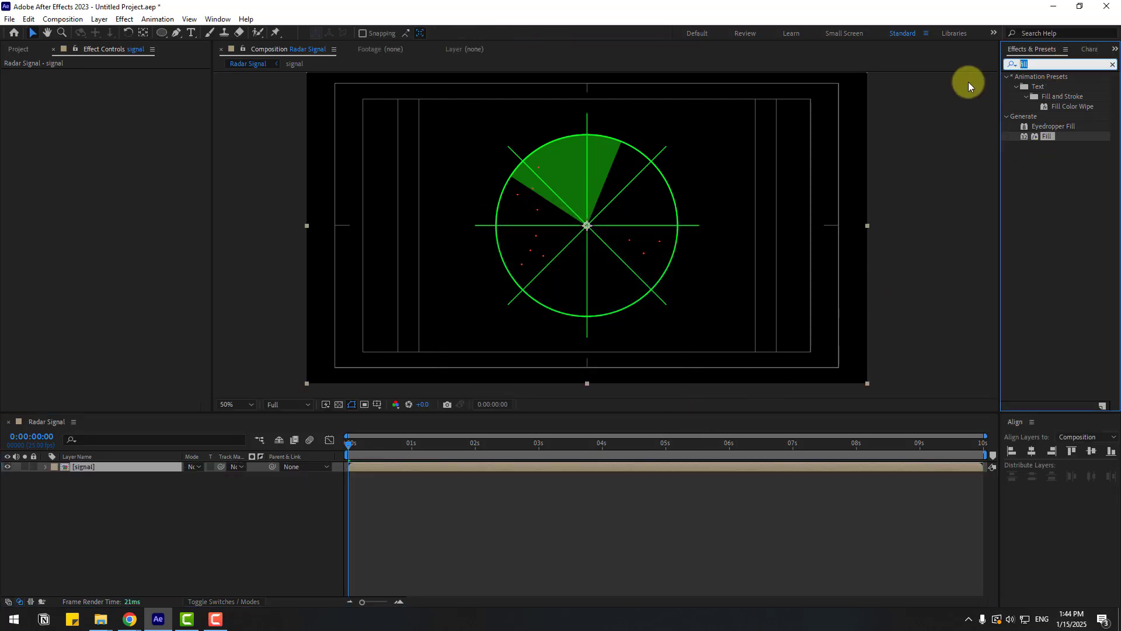
text(glow)
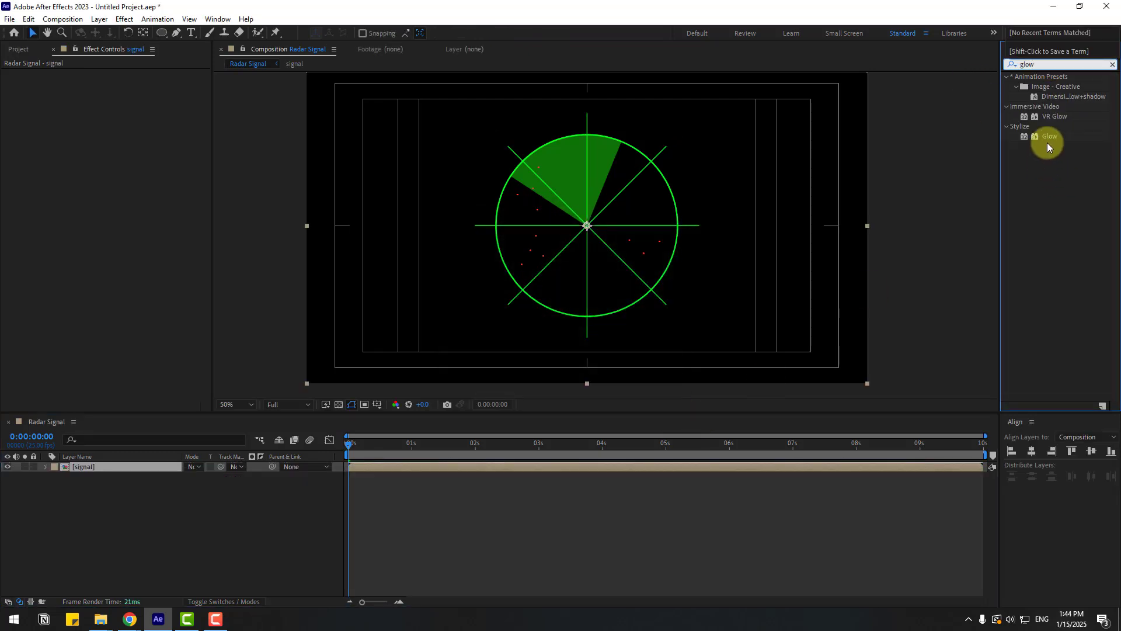
drag(1047, 142, 87, 475)
key(period)
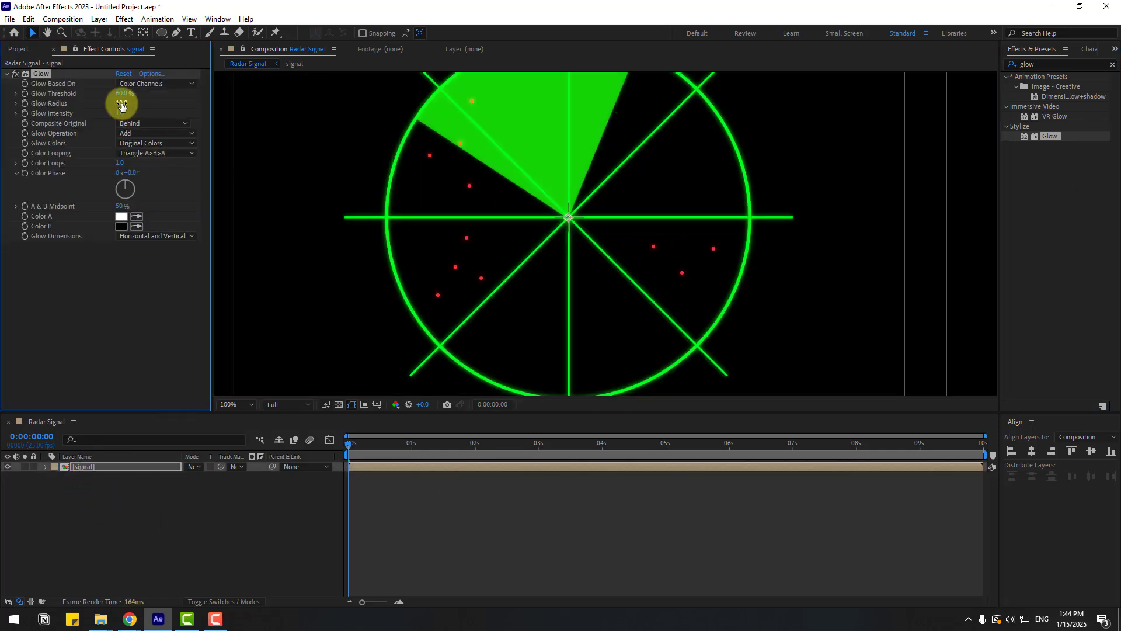
- Adjust the Glow radius to about 77 and preview the animation
mouse_move(122, 105)
mouse_down()
mouse_move(156, 99)
mouse_move(128, 94)
mouse_up()
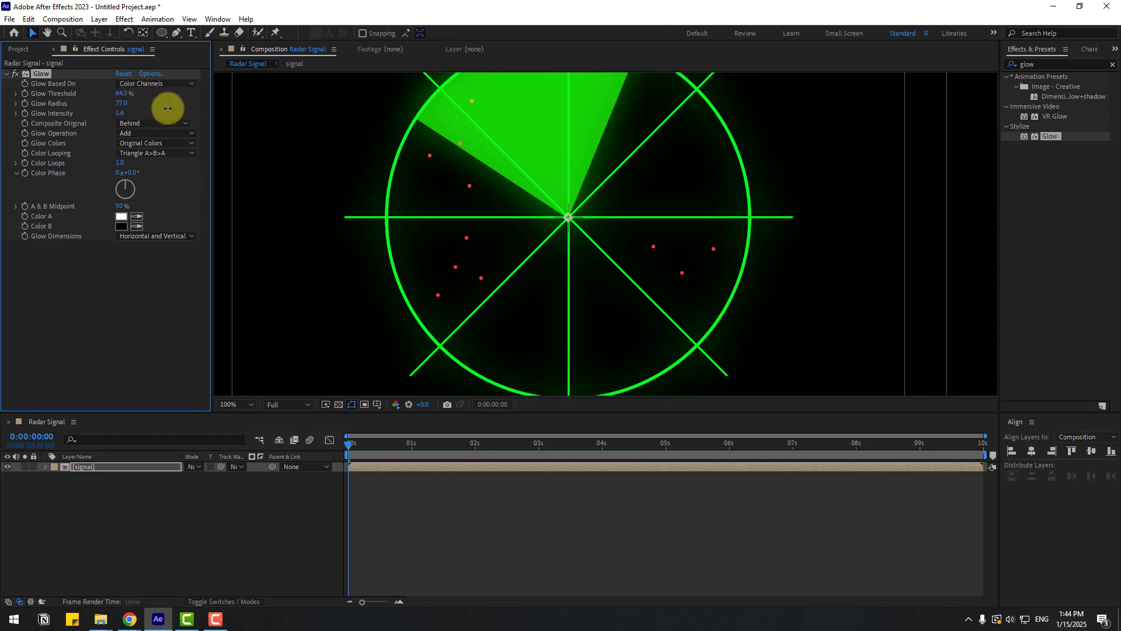
key(comma)
key(space)
key(space)
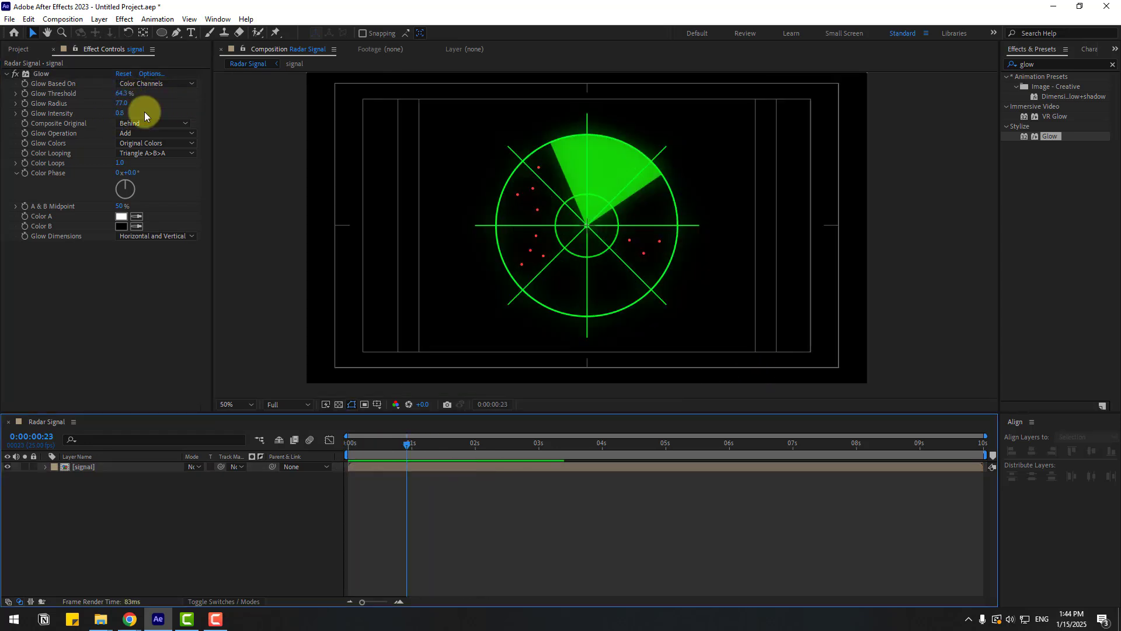
- Duplicate the Glow effect, set Glow 2's radius to about 319 and preview the animation
click(35, 73)
key(ctrl+d)
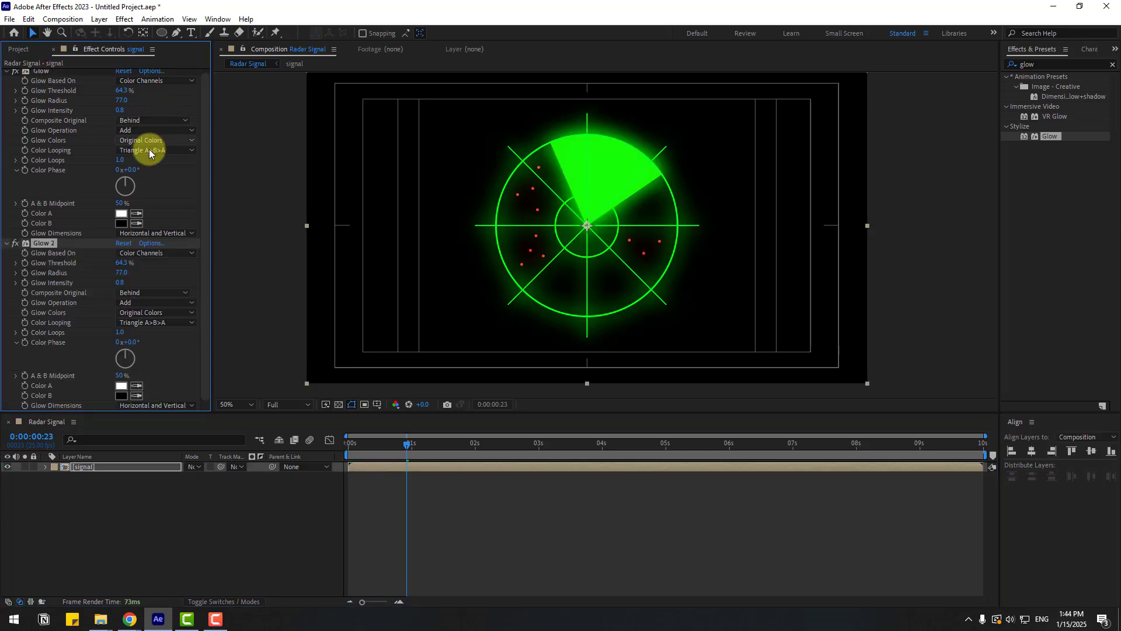
drag(145, 274, 250, 261)
click(525, 513)
key(space)
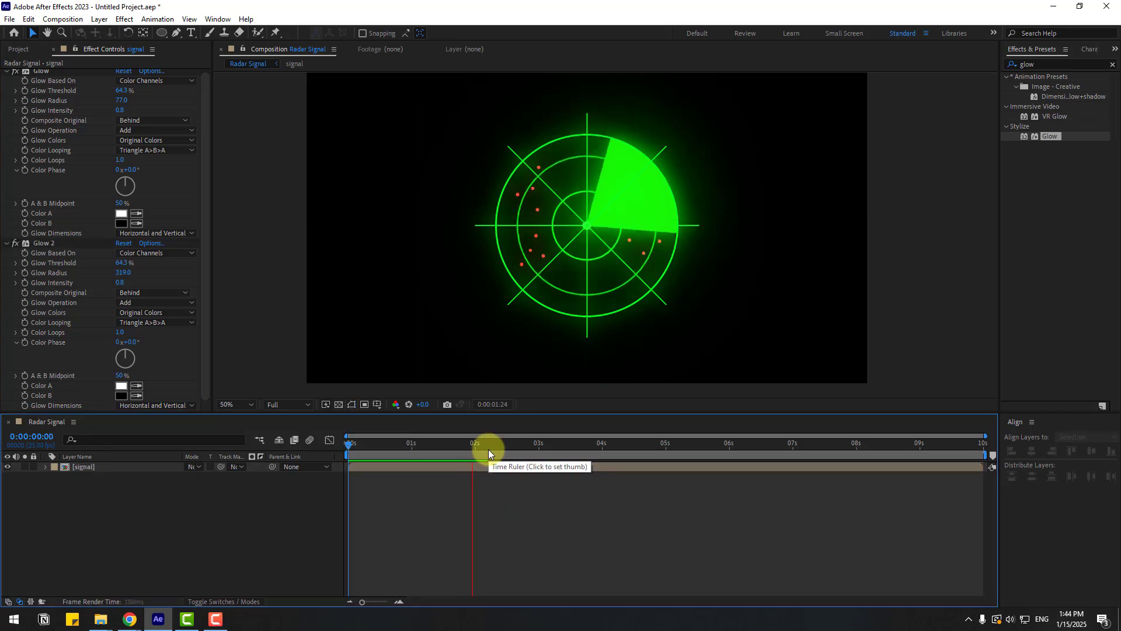
- Open the signal precomposition for editing
click(547, 445)
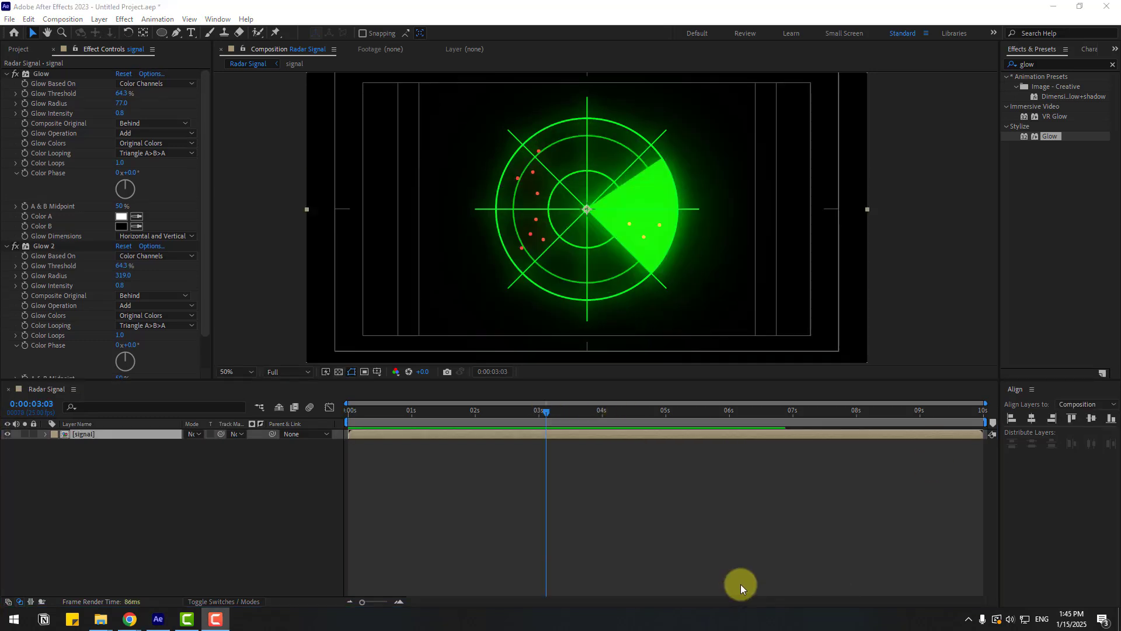
click(739, 584)
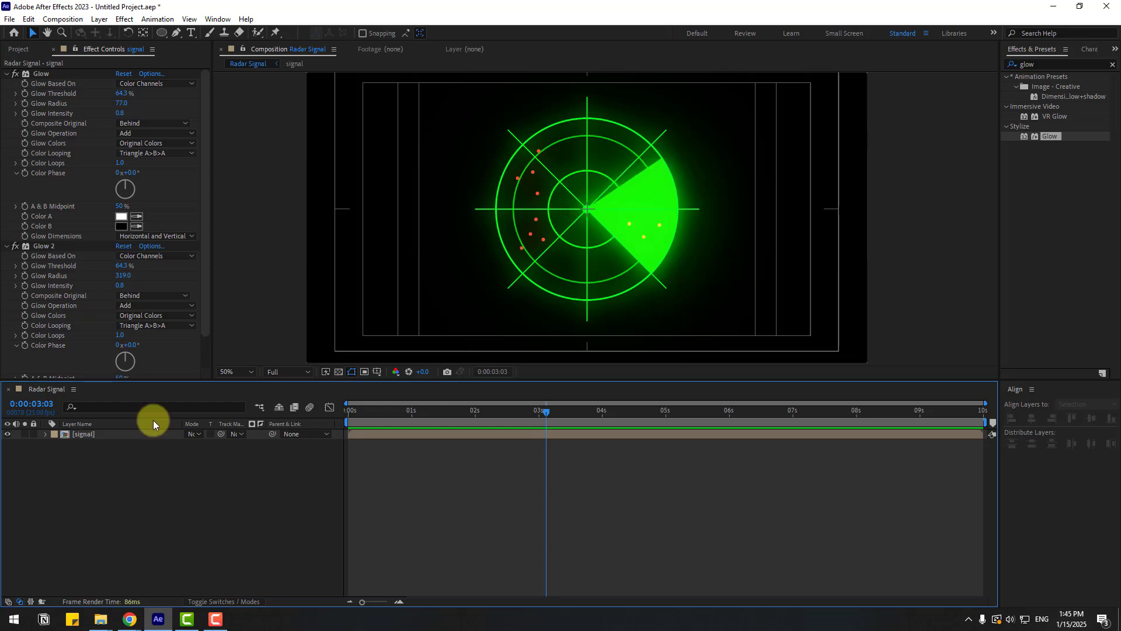
double_click(93, 434)
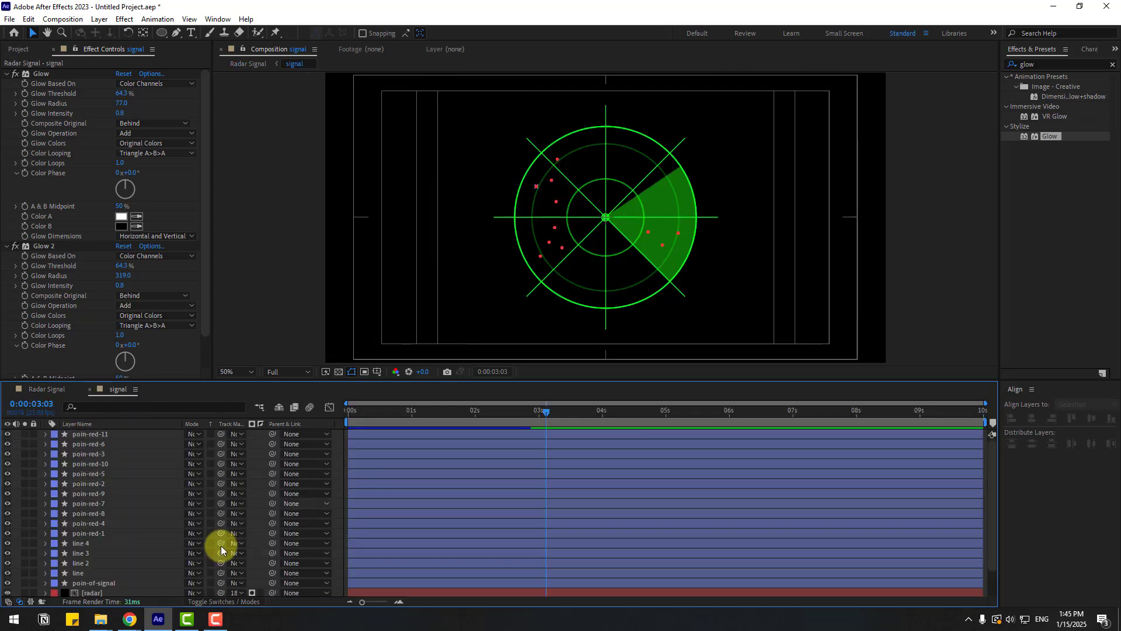
- Set the radar sweep layer as the track matte for all eleven red point layers, then turn the radar layer's visibility back on
click(98, 433)
shift+click(98, 533)
key(period)
key(period)
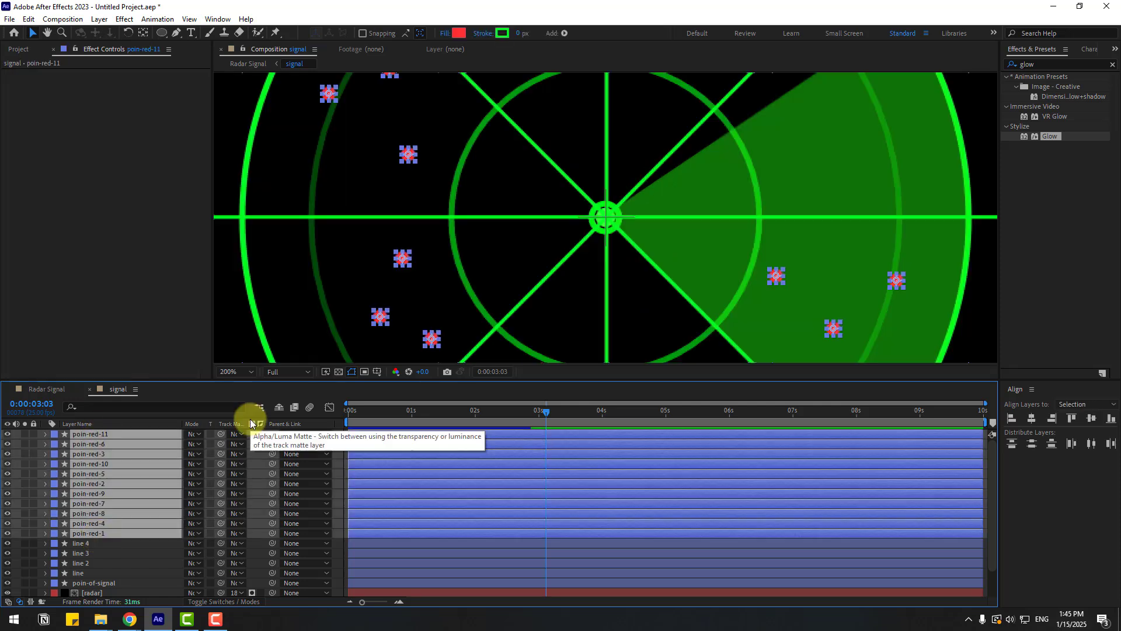
drag(221, 435, 98, 567)
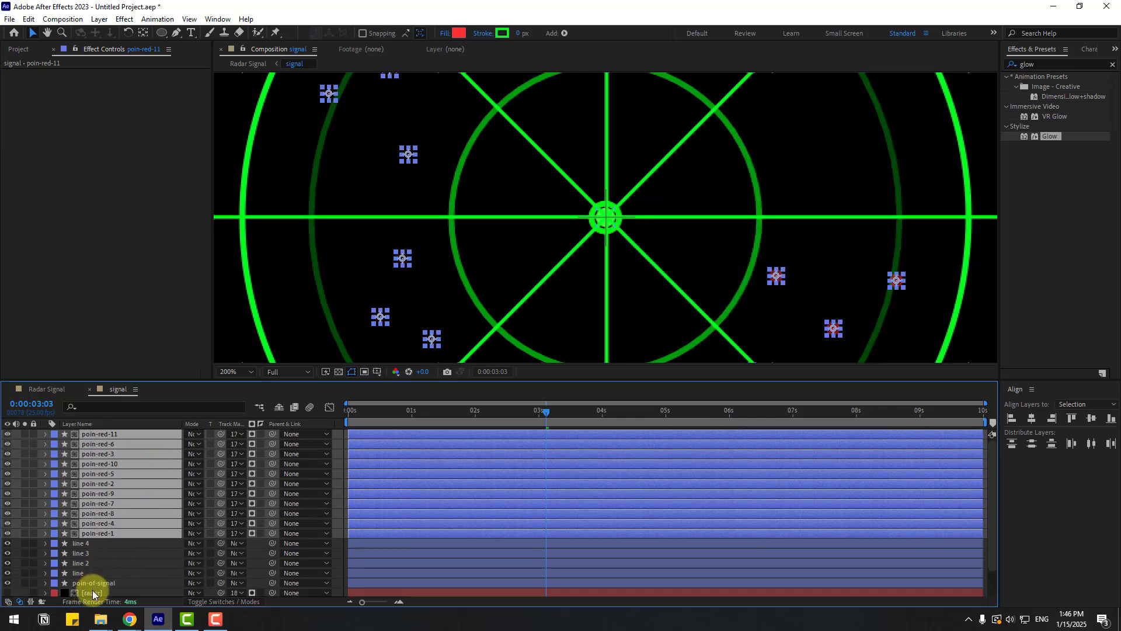
click(93, 593)
click(7, 592)
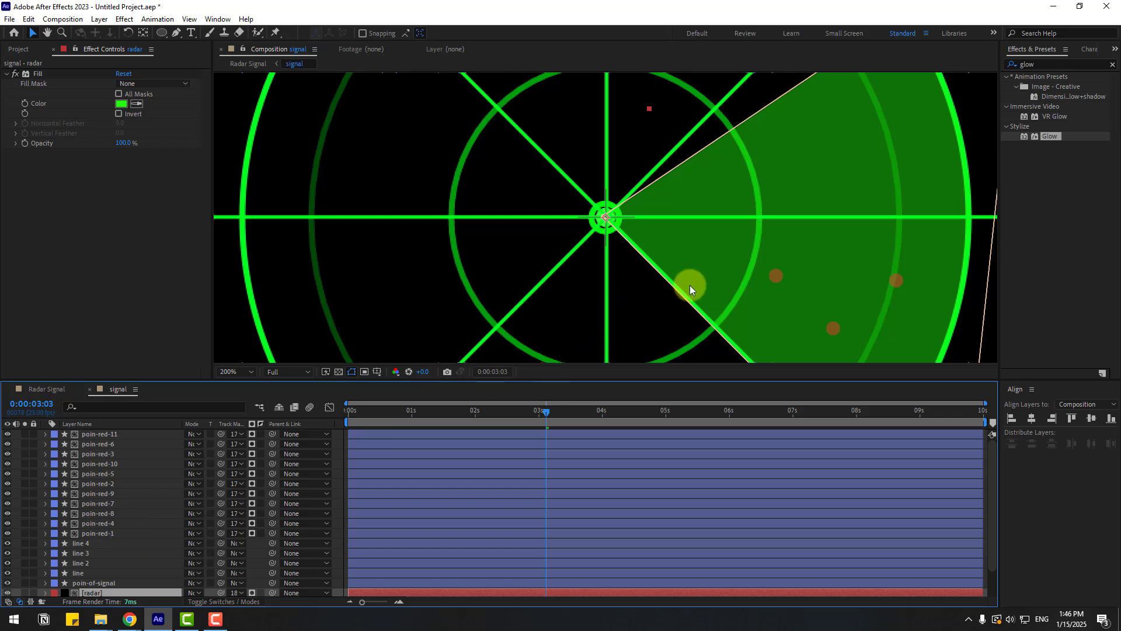
- Preview the signal composition's animation at 100% zoom
scroll(690, 286, down, 1)
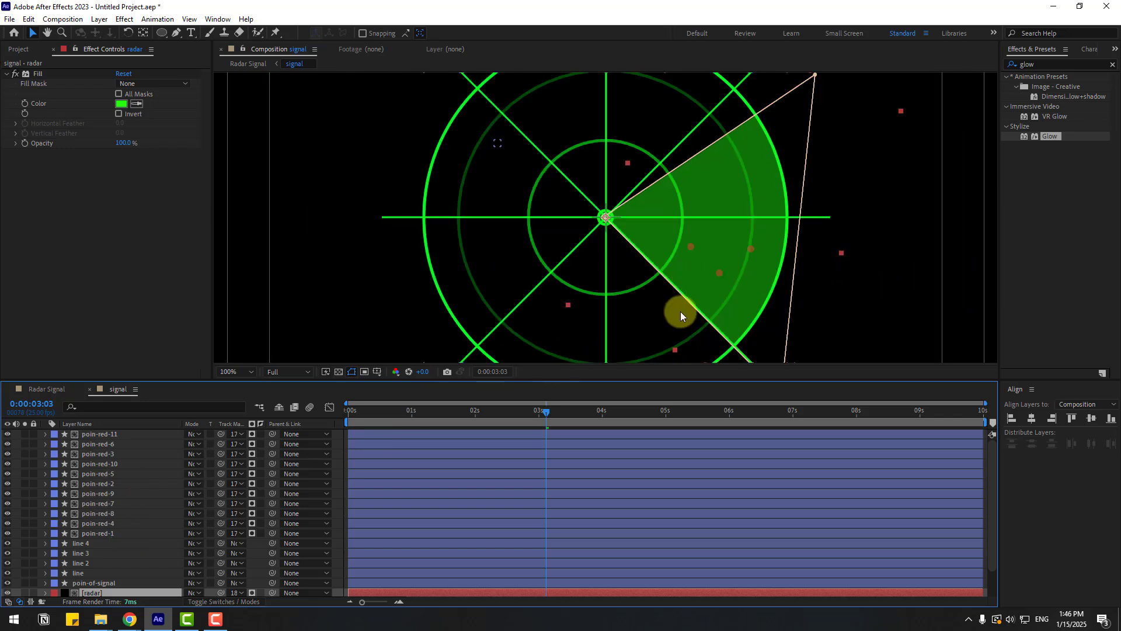
click(931, 215)
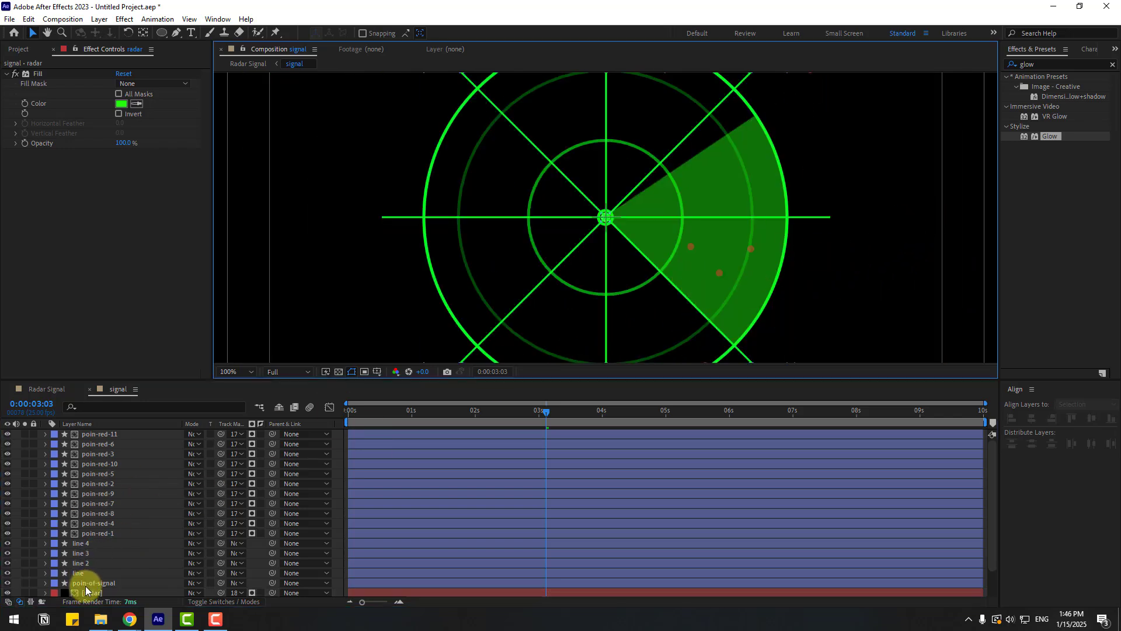
key(space)
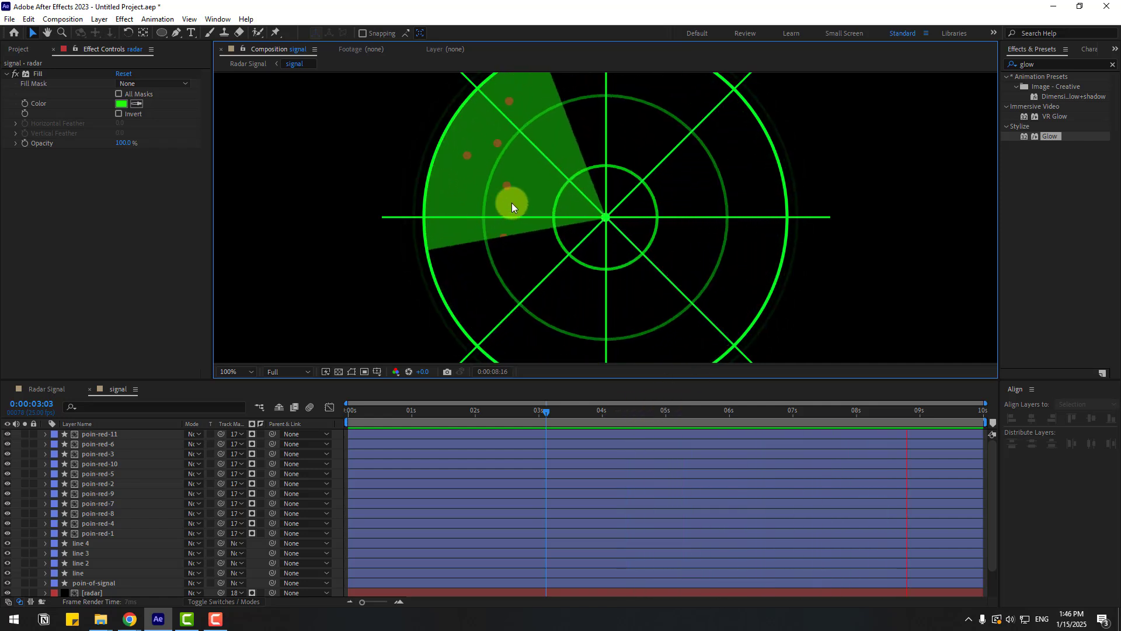
- In the Radar Signal composition, create a new solid named BG and move it below the signal layer
click(75, 392)
click(43, 389)
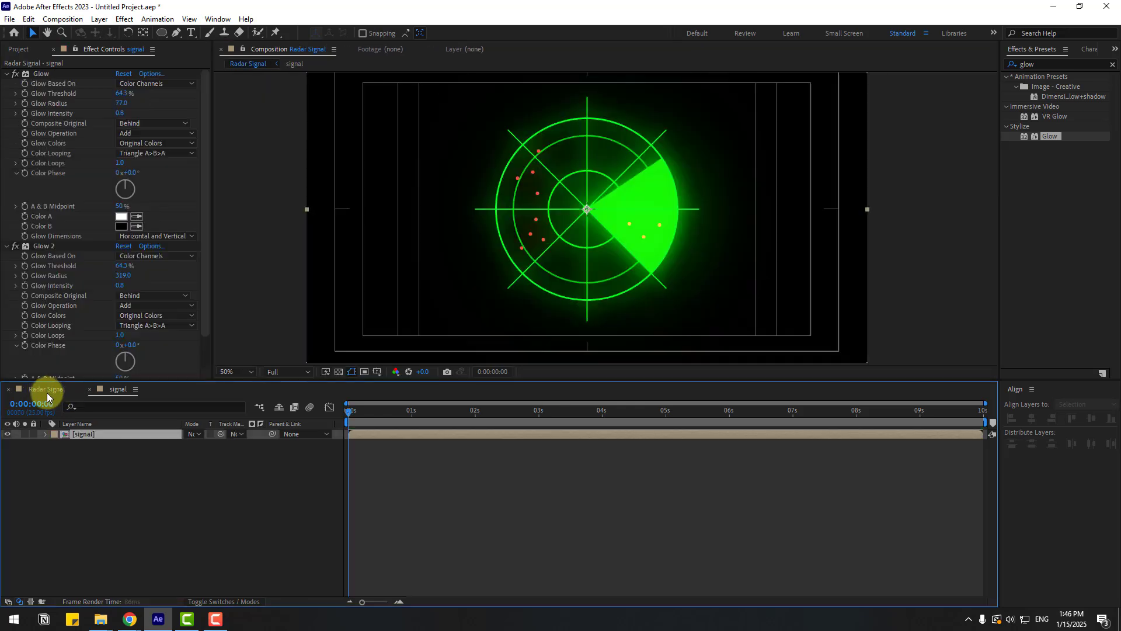
drag(360, 418, 566, 409)
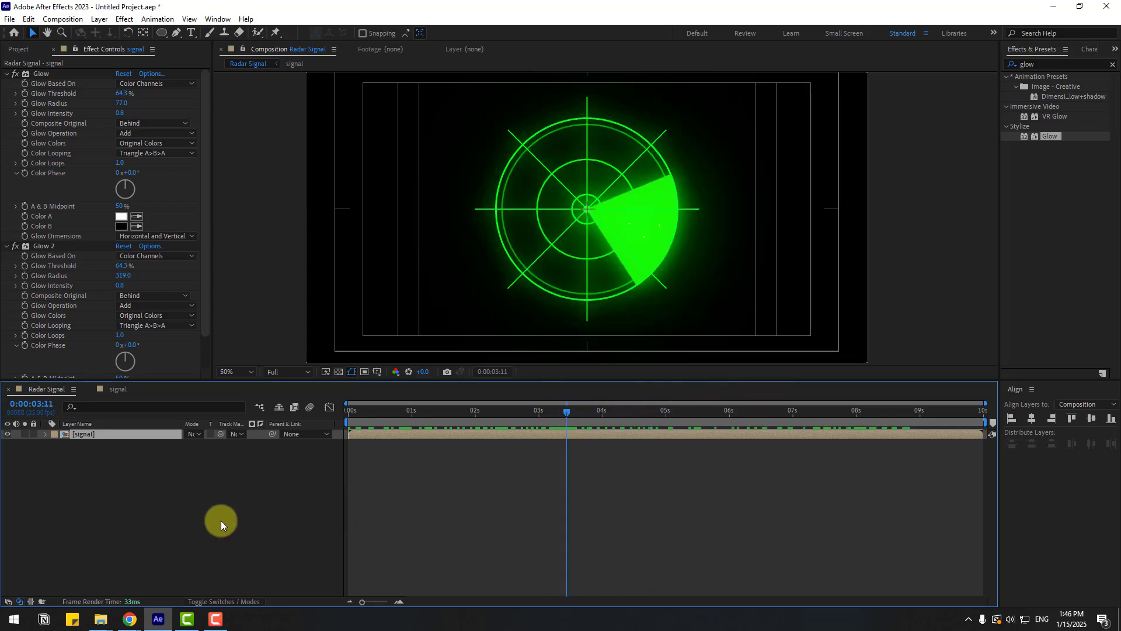
right_click(112, 517)
mouse_move(188, 380)
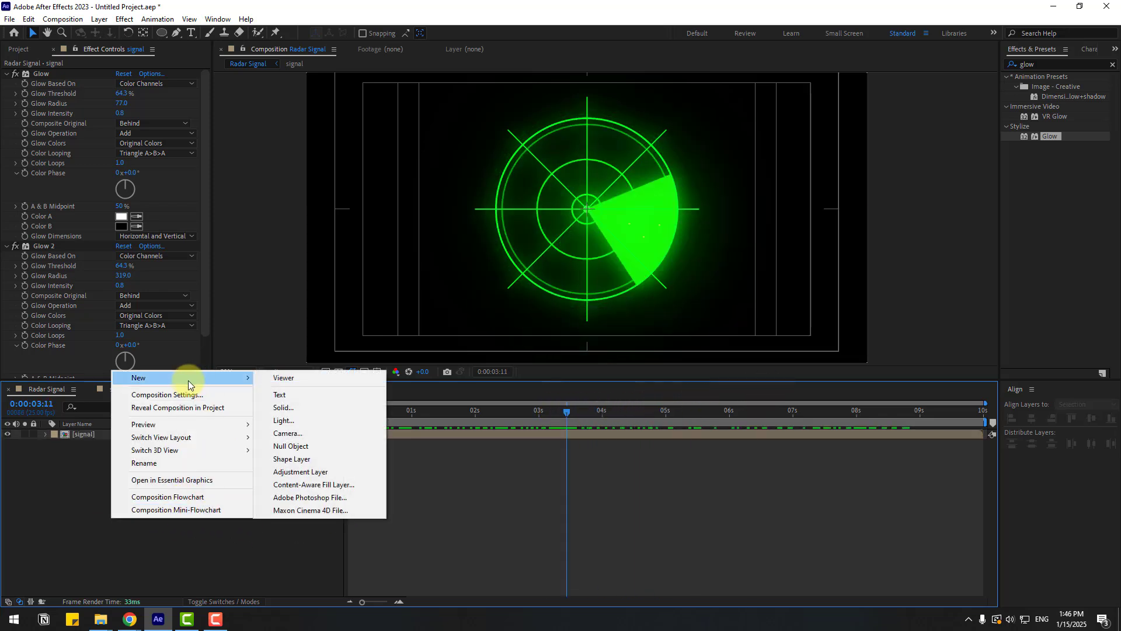
click(284, 399)
text(BG)
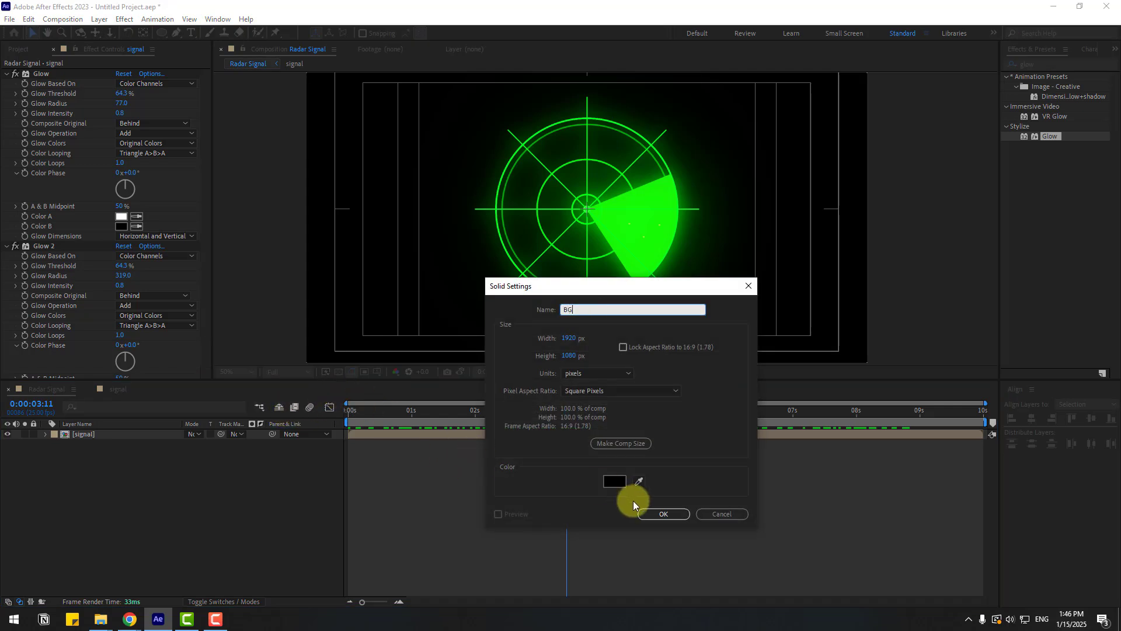
click(657, 514)
drag(90, 435, 104, 461)
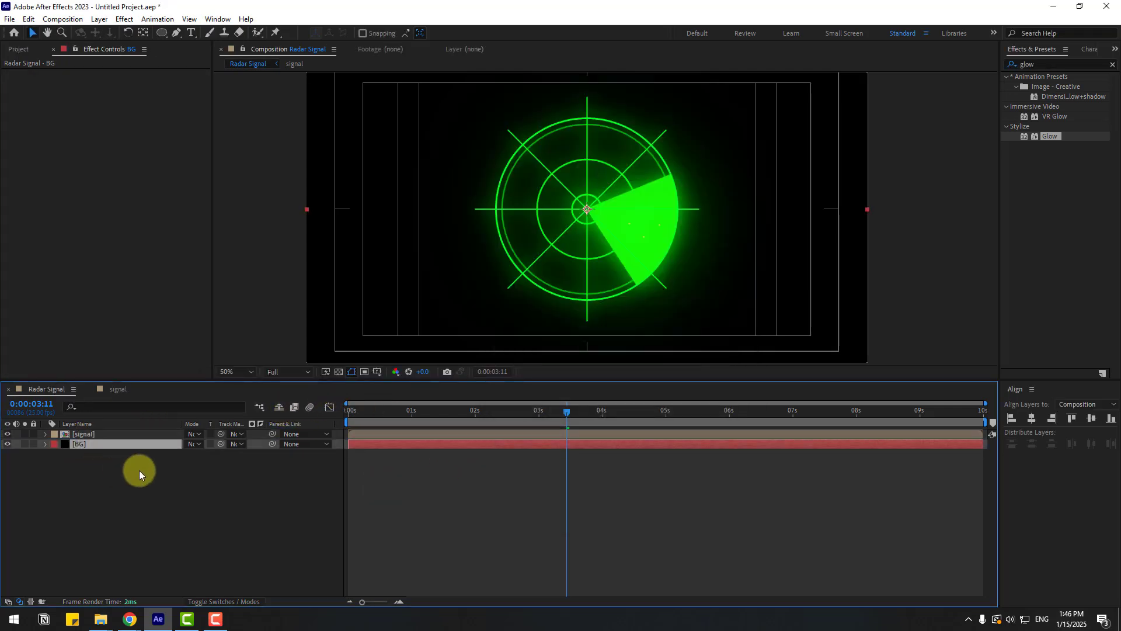
- Search the effects for gradi and apply Gradient Ramp to the BG layer
click(1054, 63)
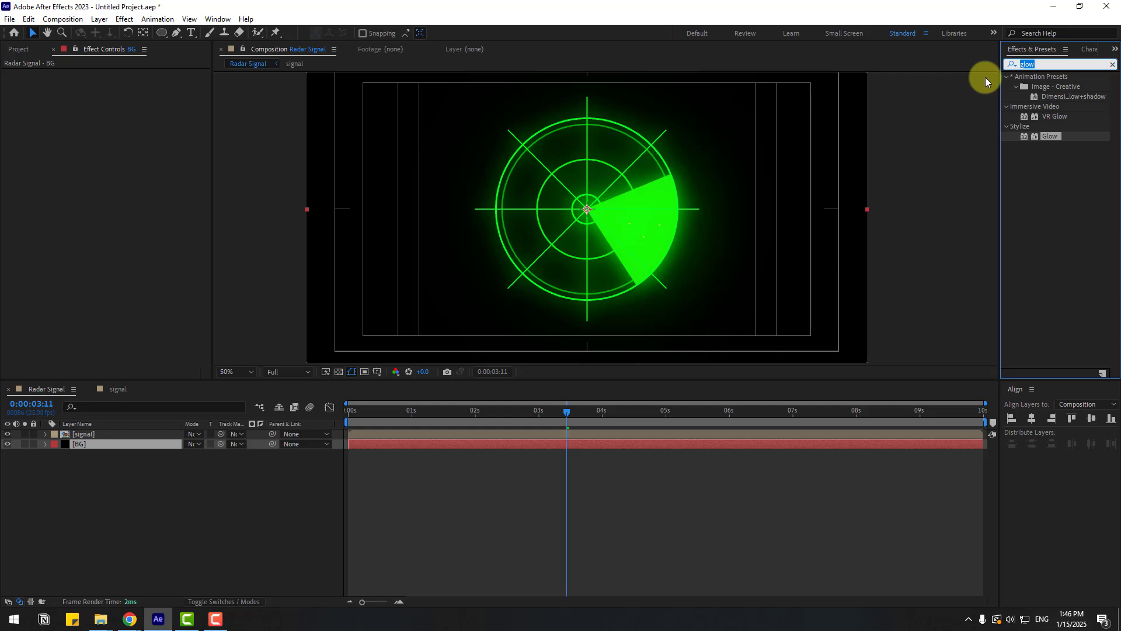
text(gradi)
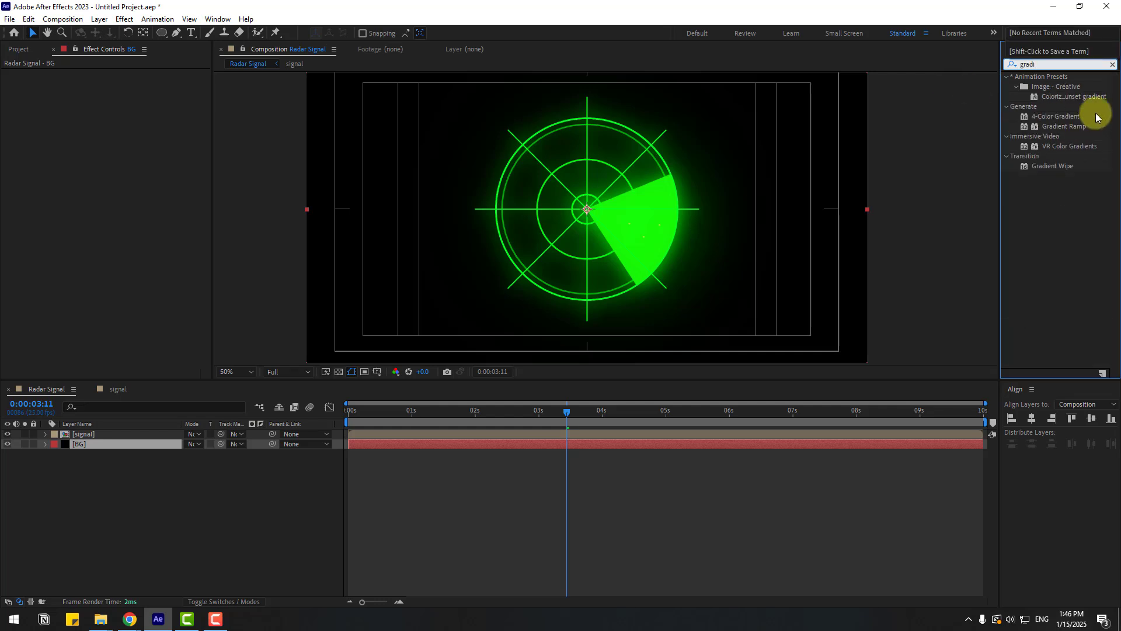
drag(1063, 126, 75, 450)
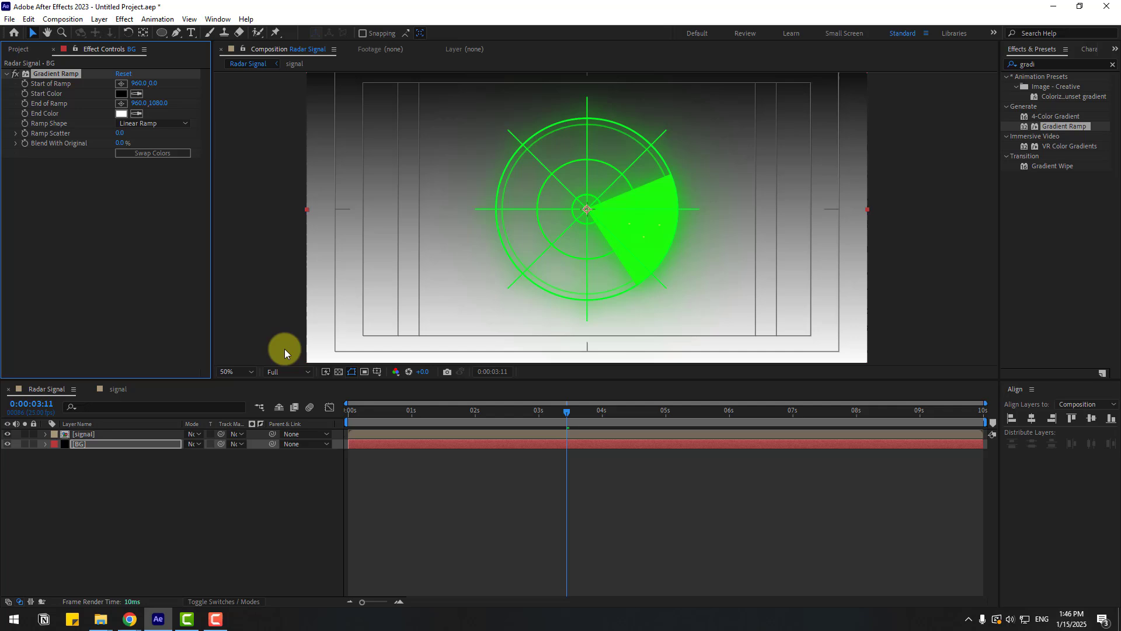
- Set the gradient's start colour to near black and its end colour to dark blue
click(121, 96)
drag(421, 450, 421, 438)
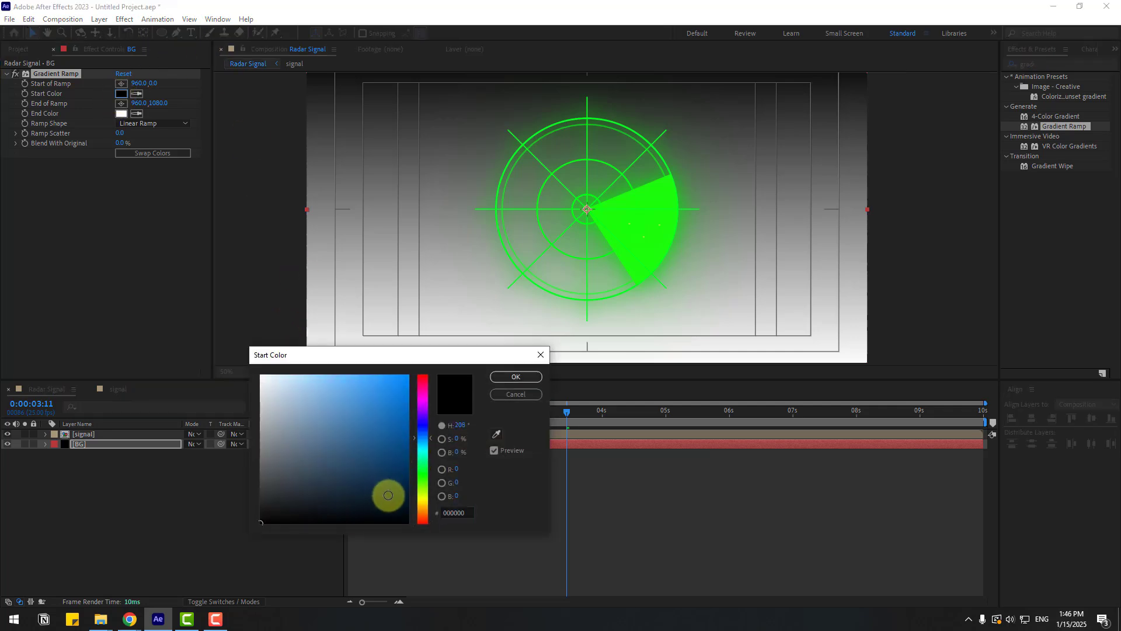
click(388, 495)
click(515, 376)
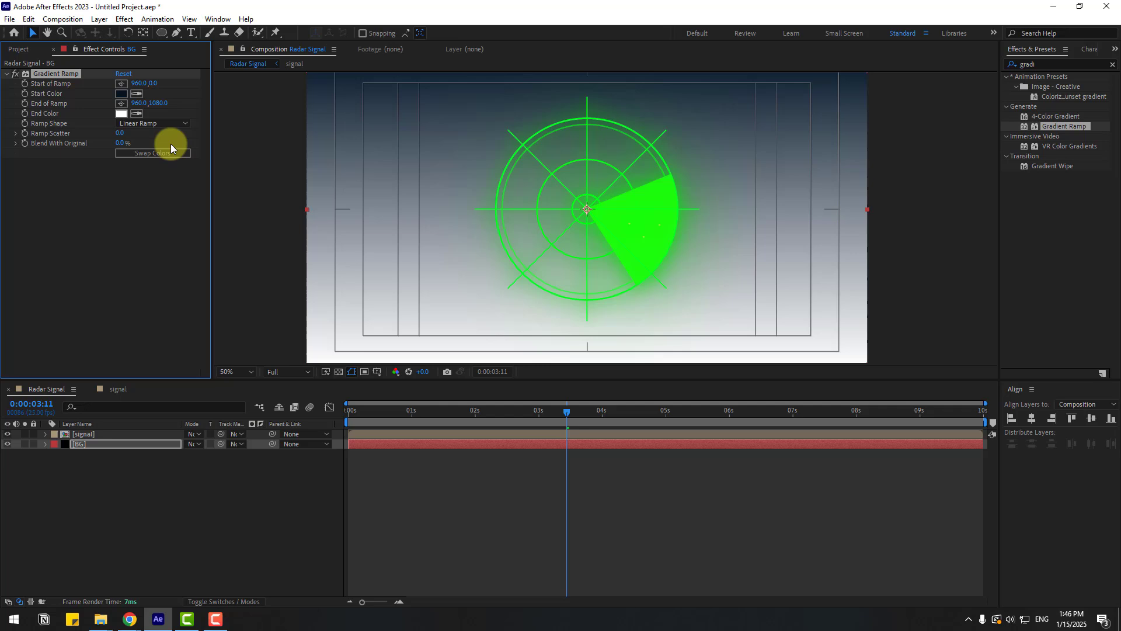
click(120, 113)
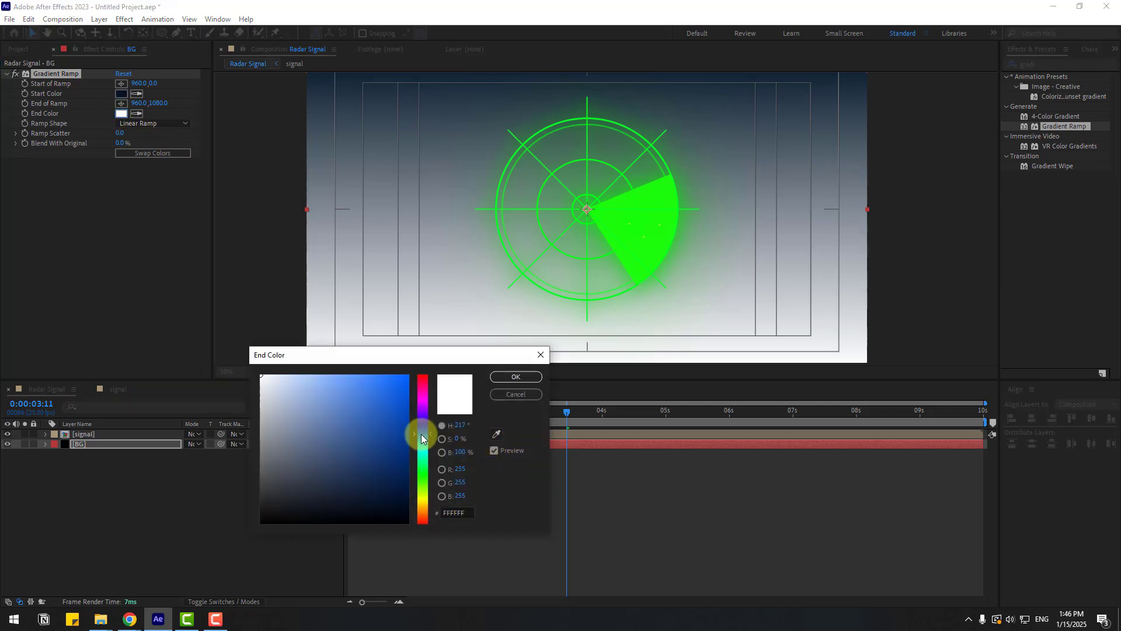
drag(393, 475, 412, 487)
click(538, 376)
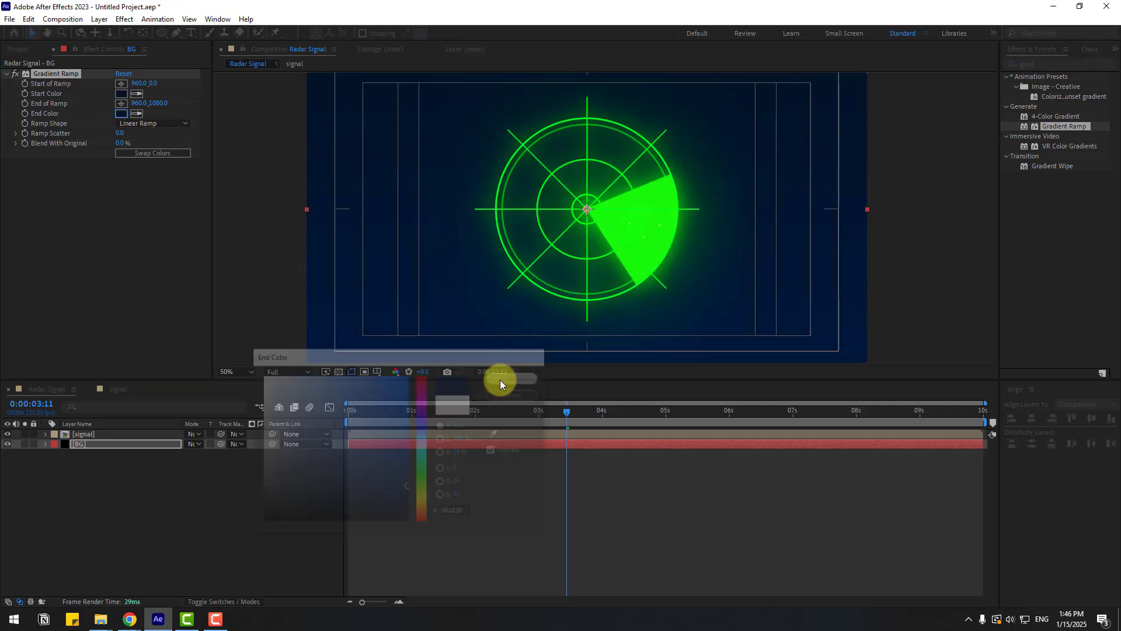
- Change the Ramp Shape to Radial Ramp and swap the gradient colours
click(142, 124)
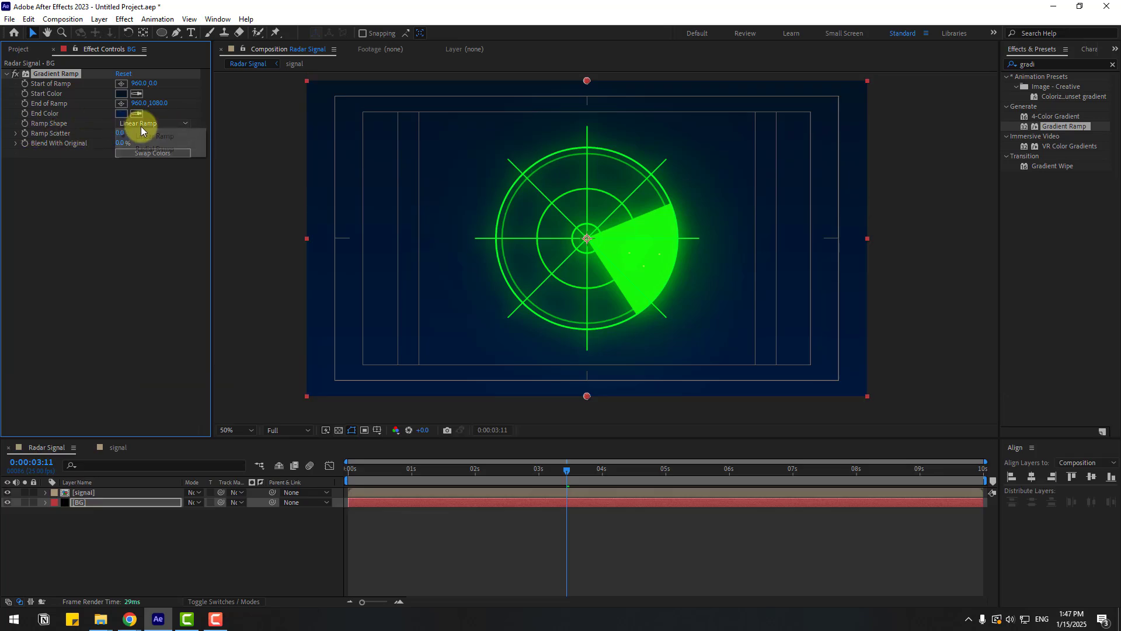
click(145, 151)
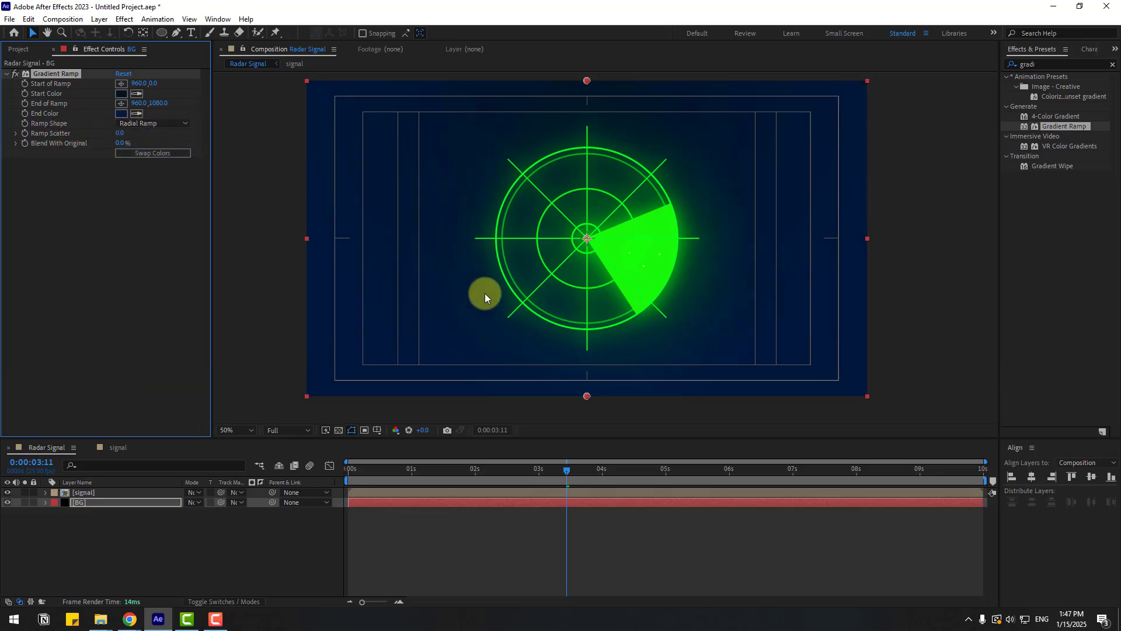
click(136, 154)
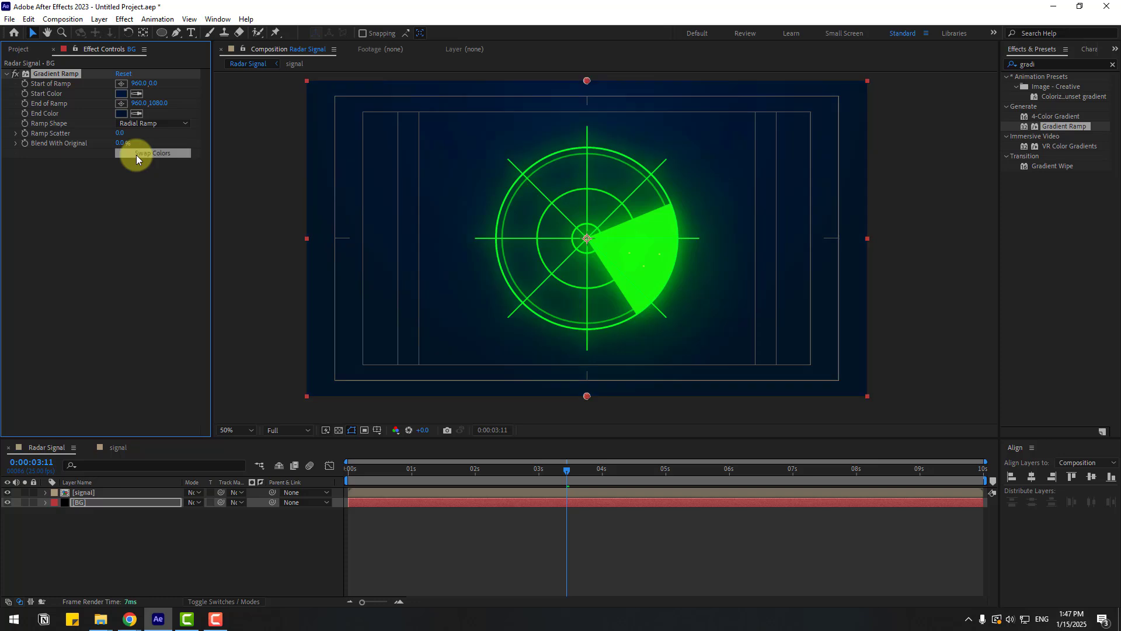
- Move the ramp's start point to the centre, about 958,594, and adjust the start colour to dark blue 002661
drag(585, 84, 586, 122)
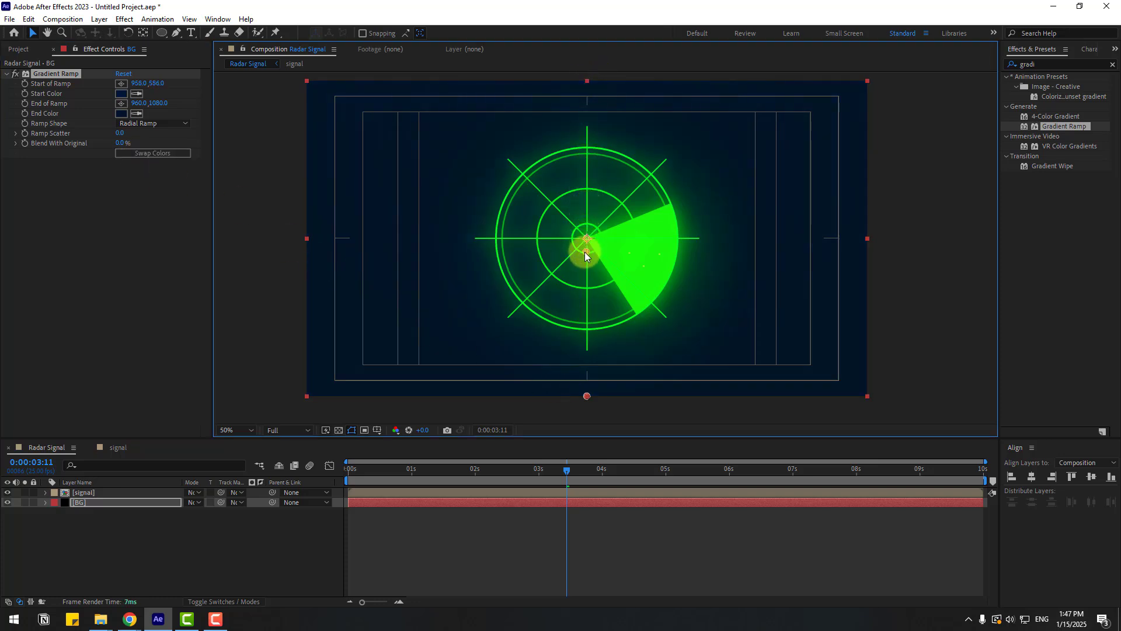
click(121, 94)
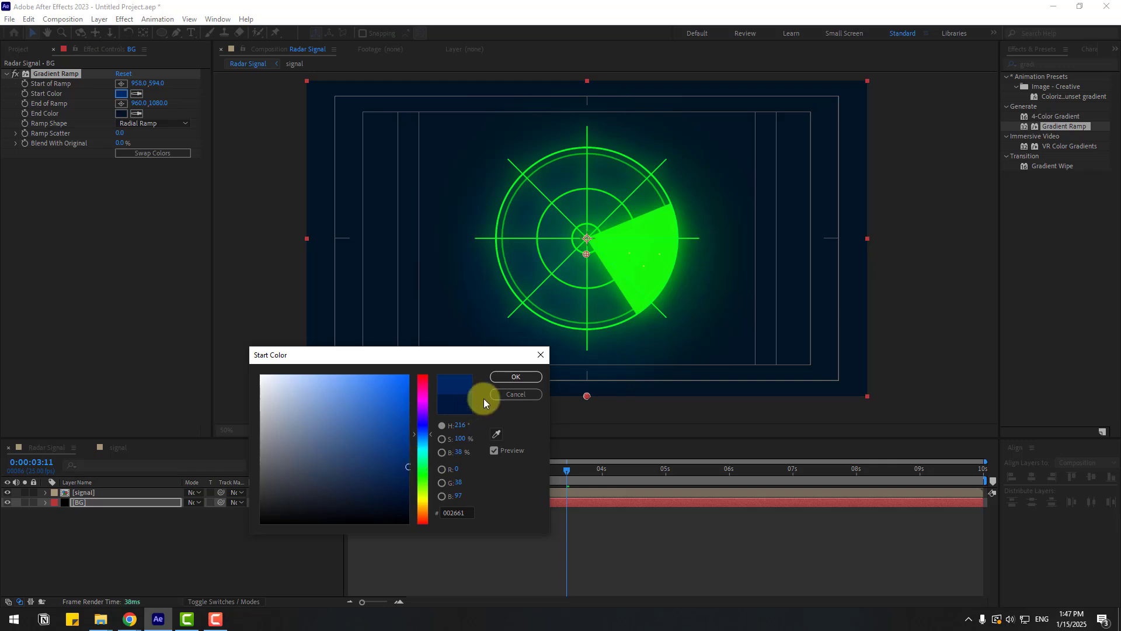
key(Return)
mouse_move(465, 472)
mouse_down()
mouse_move(366, 478)
mouse_move(466, 469)
mouse_up()
- Return to the start of the timeline and hide the safe-area guides in the viewer
key(Home)
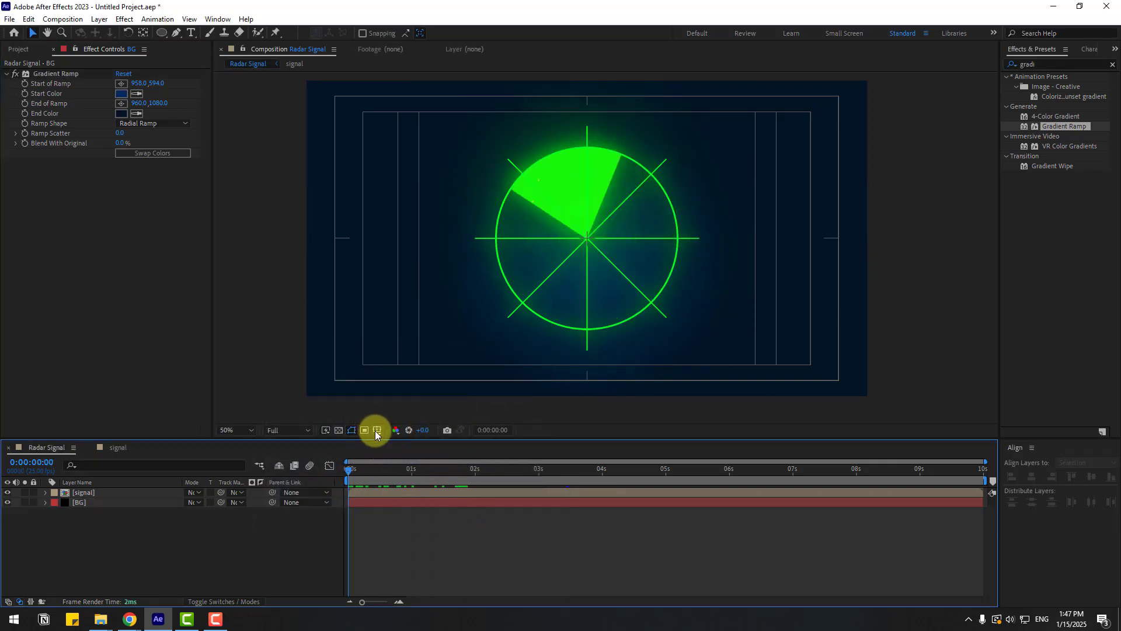
click(375, 430)
click(408, 442)
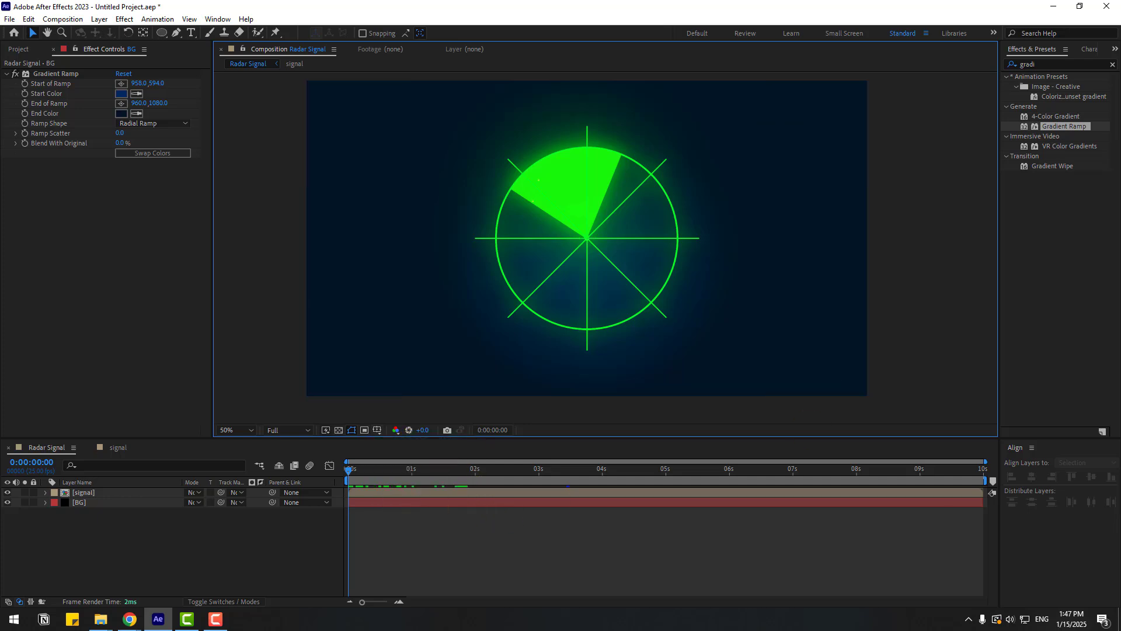
- Search effects for grid, duplicate the BG layer and rename the copy grid
click(1044, 63)
text(grid)
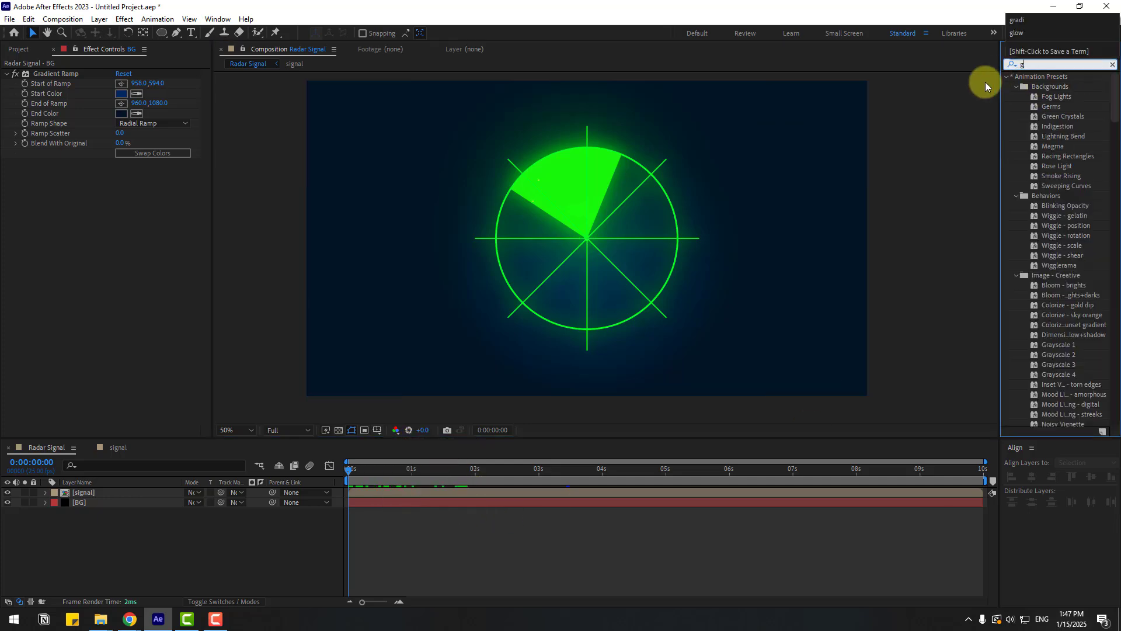
click(76, 504)
key(ctrl+d)
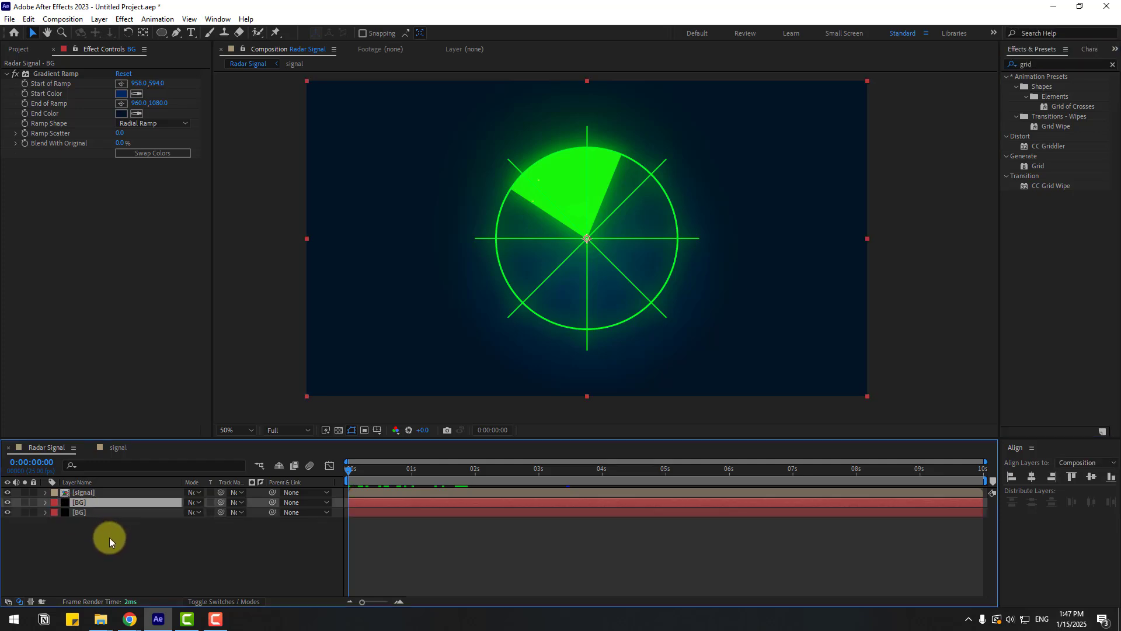
key(Return)
text(grid)
key(Return)
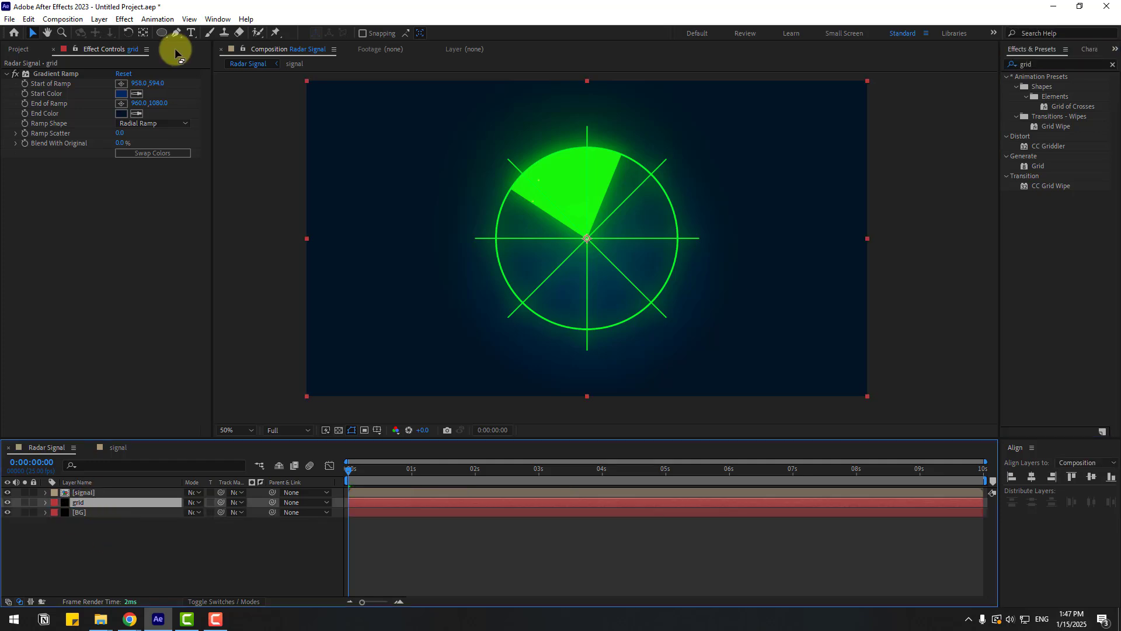
- Remove the Gradient Ramp from the grid layer and apply the Grid effect to it
click(58, 73)
key(Delete)
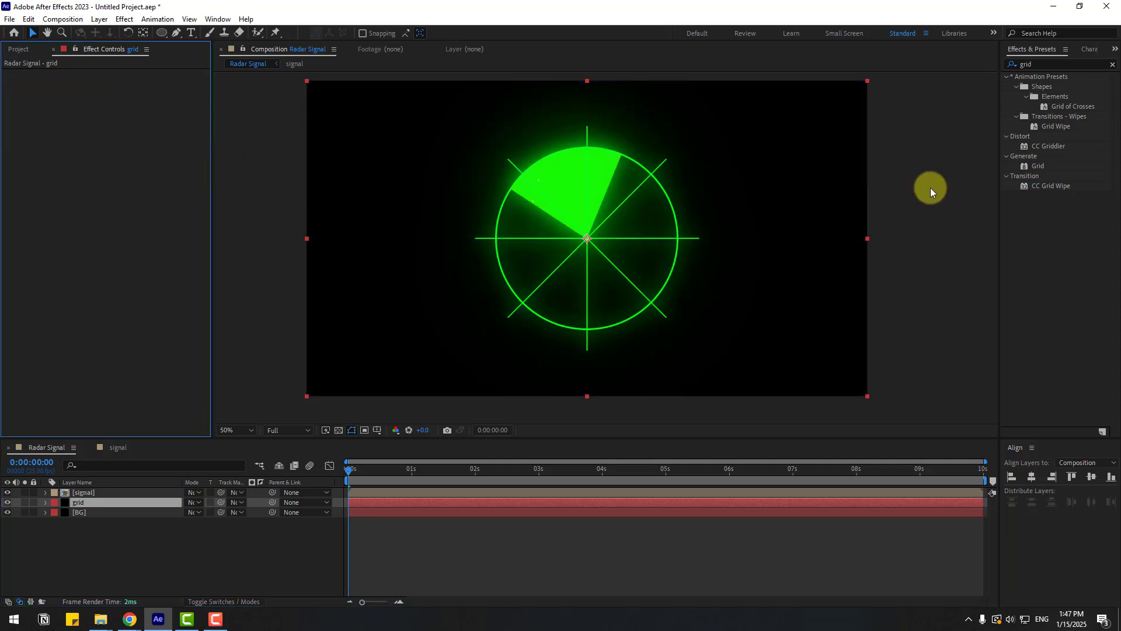
drag(1038, 168, 75, 507)
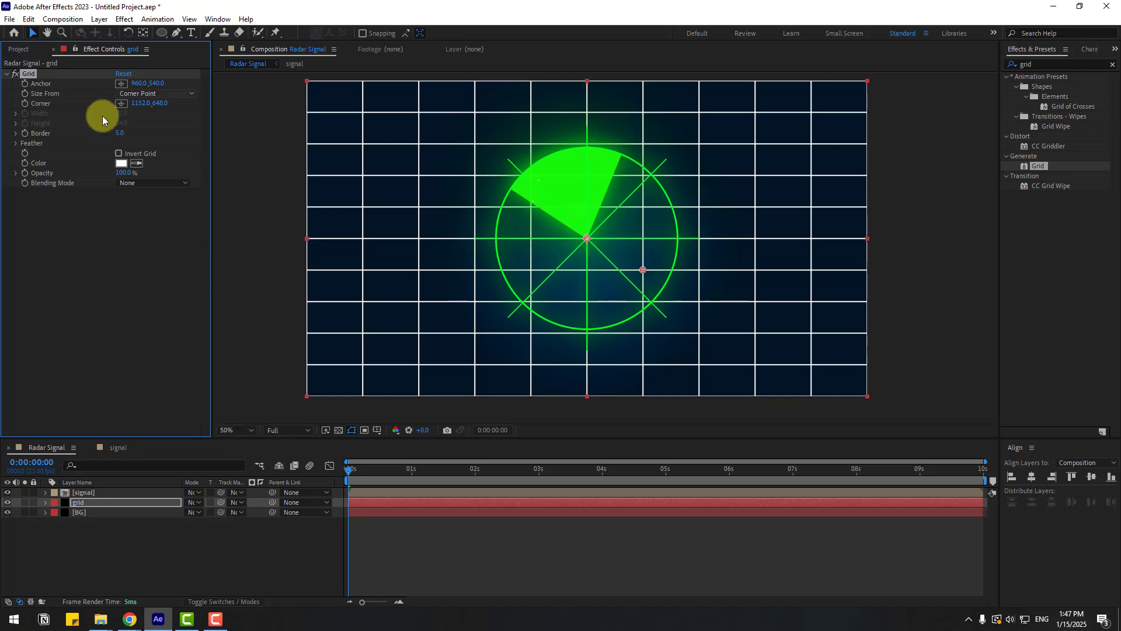
- Set the Grid's Size From to Width Slider and its width to about 81
click(139, 94)
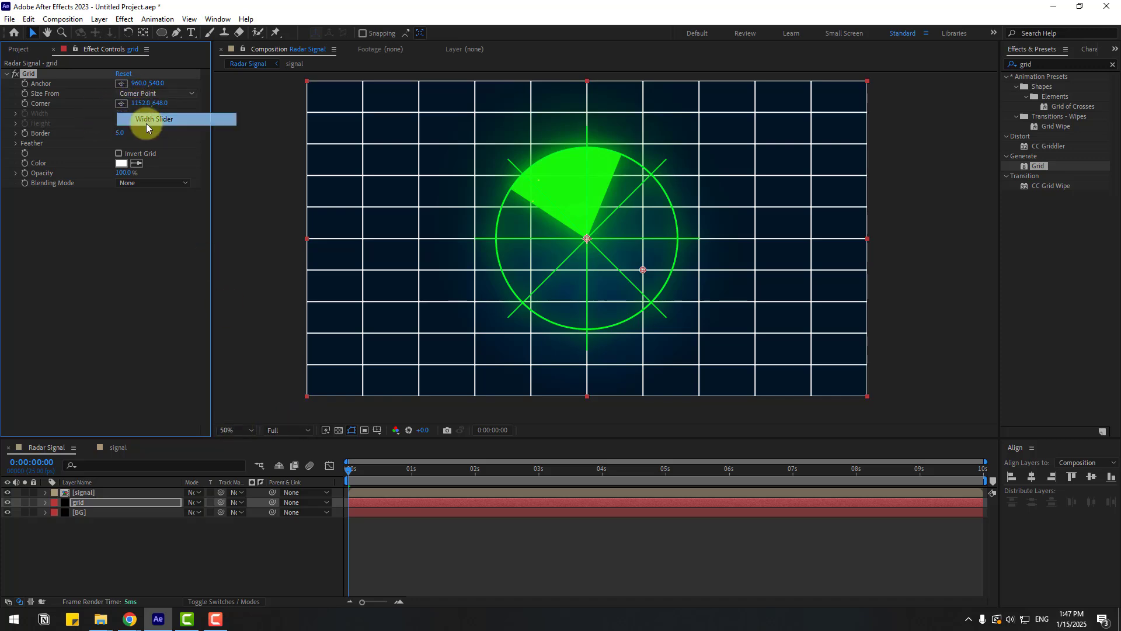
click(146, 120)
drag(51, 132, 94, 131)
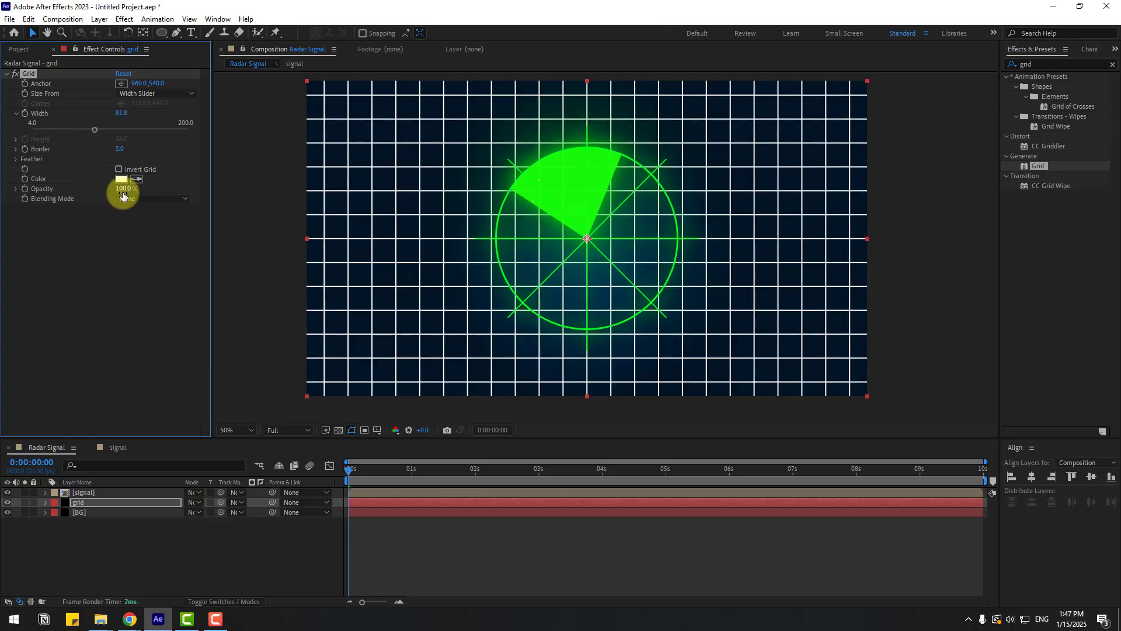
- Lower the grid's opacity to about 6% and change its colour to blue
drag(122, 193, 63, 193)
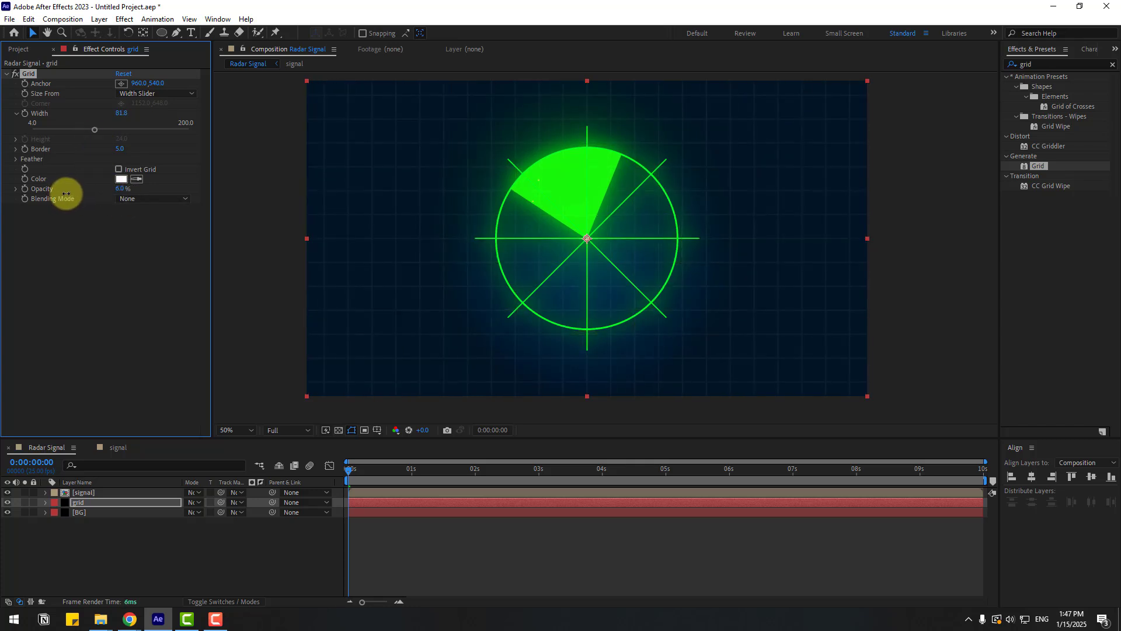
click(120, 179)
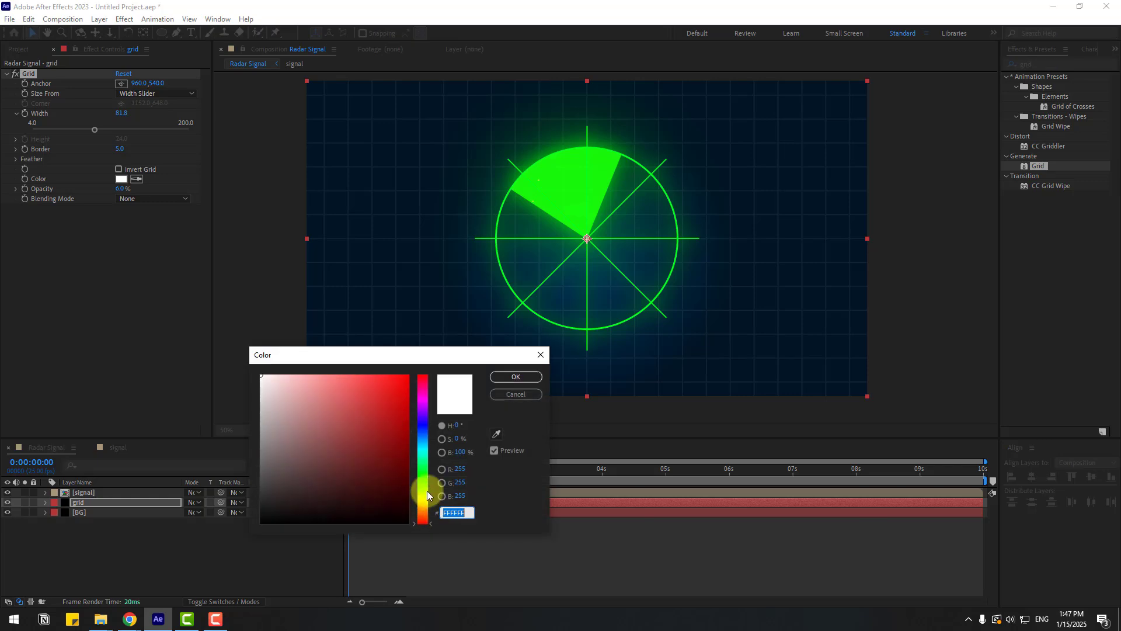
drag(426, 493, 424, 433)
click(394, 408)
click(507, 376)
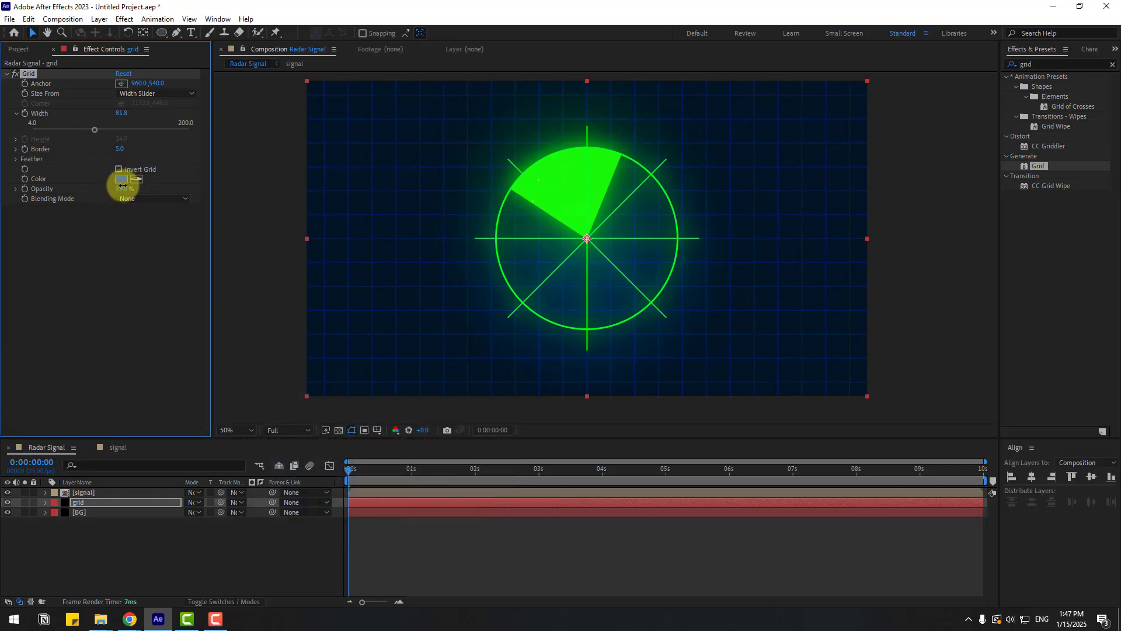
click(436, 530)
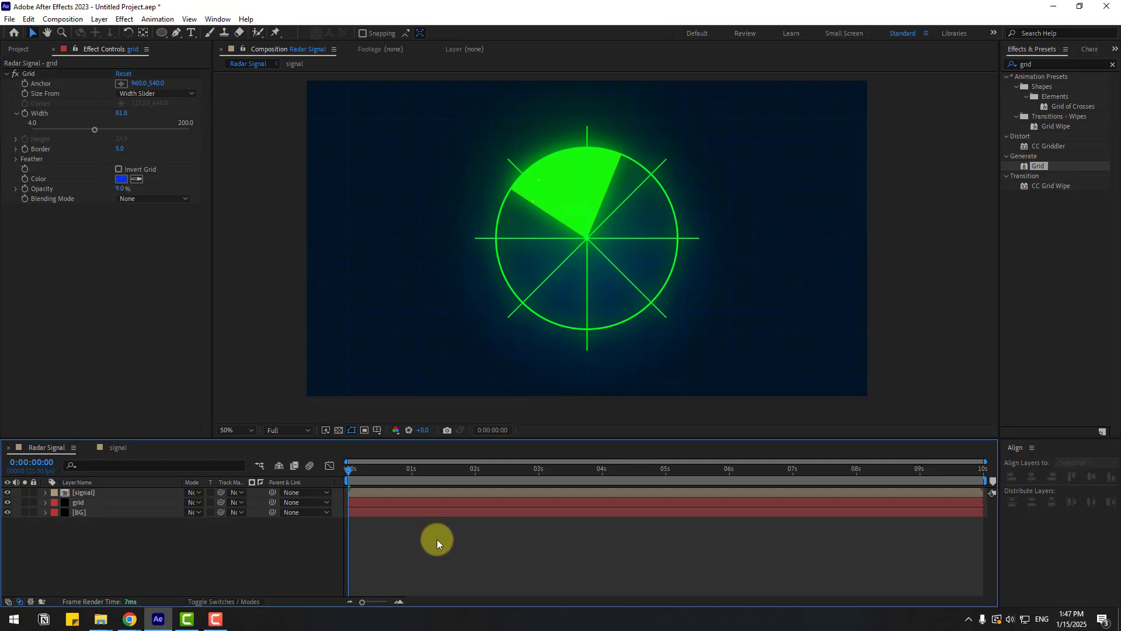
- Preview the Radar Signal composition and stop at about 2 seconds
key(space)
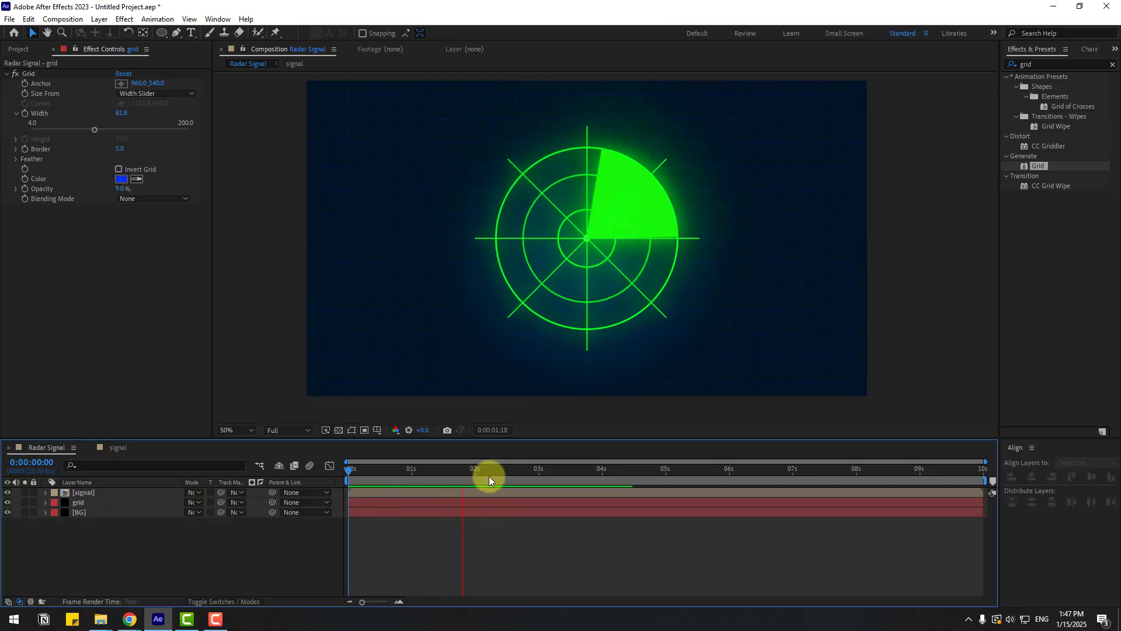
click(495, 482)
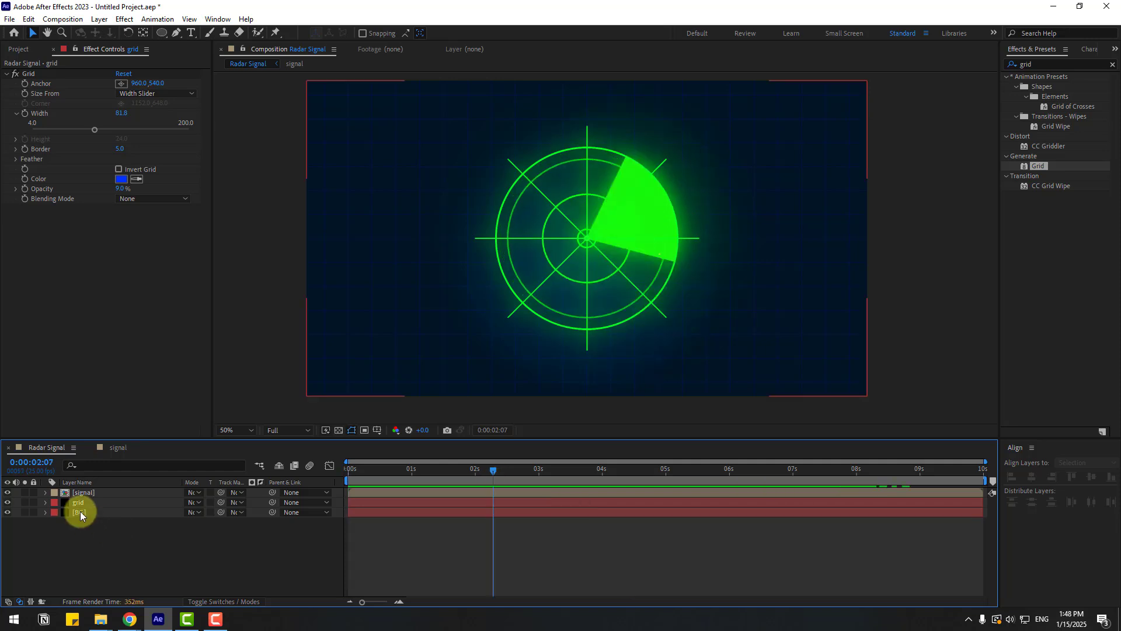
- Scale the signal layer up to 120%
click(87, 493)
key(s)
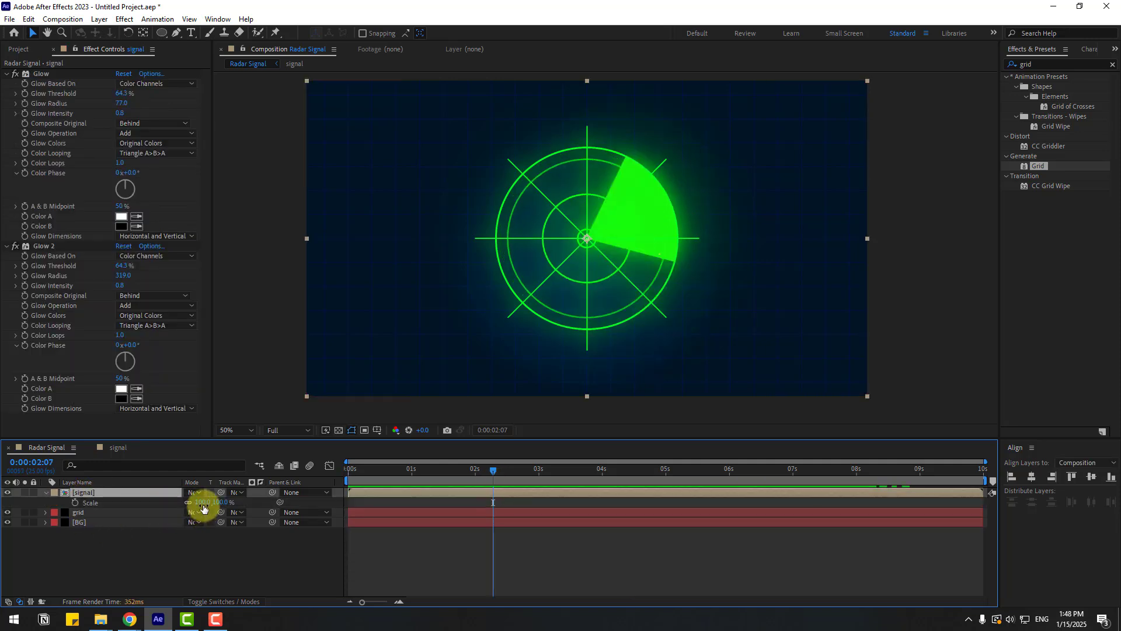
drag(204, 502, 216, 501)
click(175, 506)
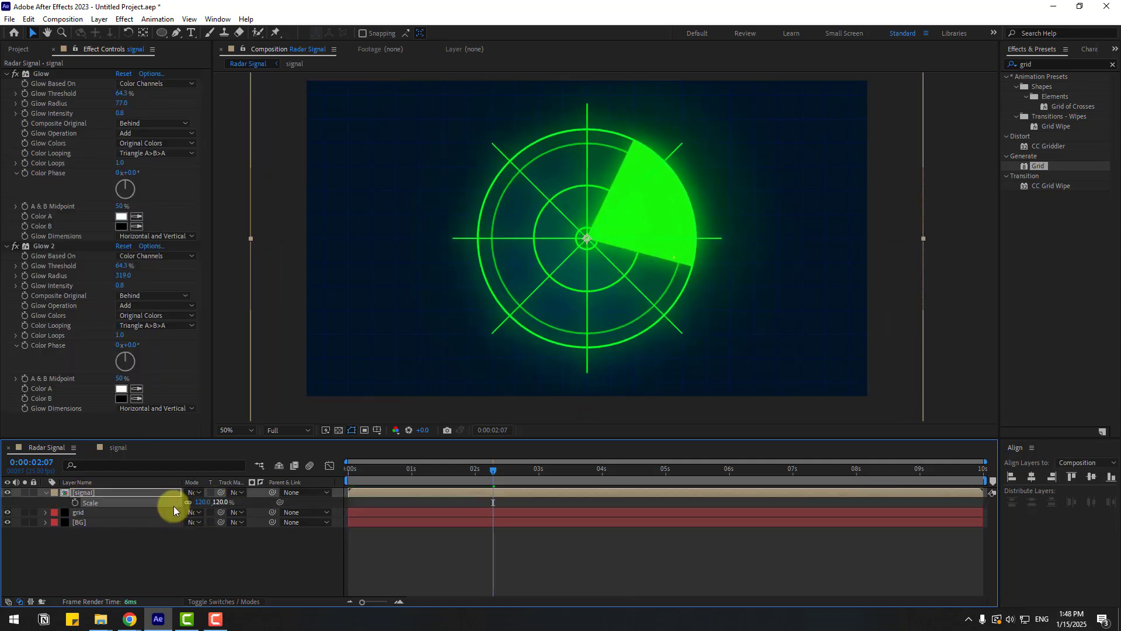